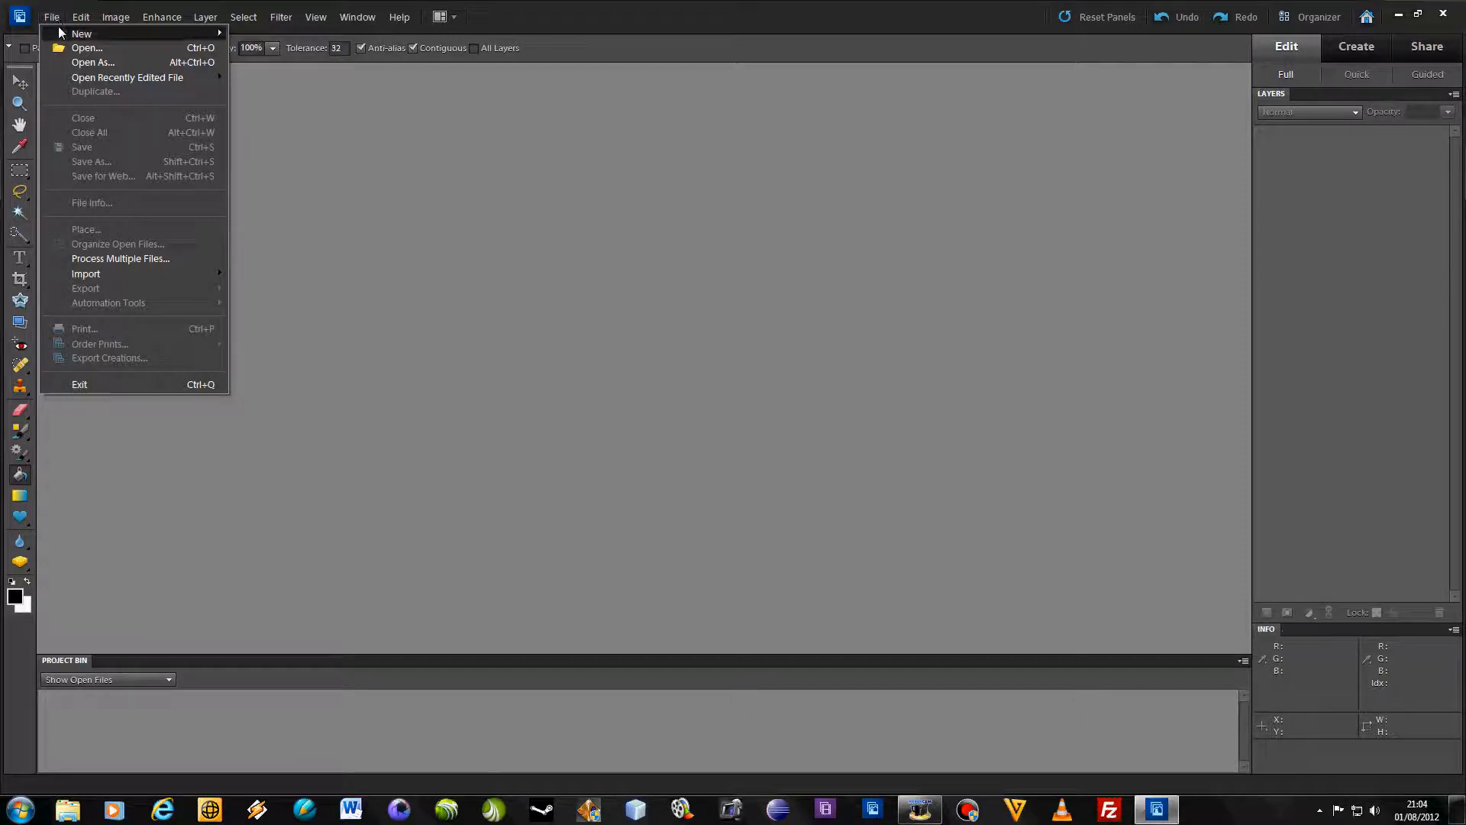
Step: Create a blank 100 by 40 pixel file at 72 pixels/inch in RGB Color with transparent background contents
{"action": "mouse_move", "coordinate": [60, 32]}
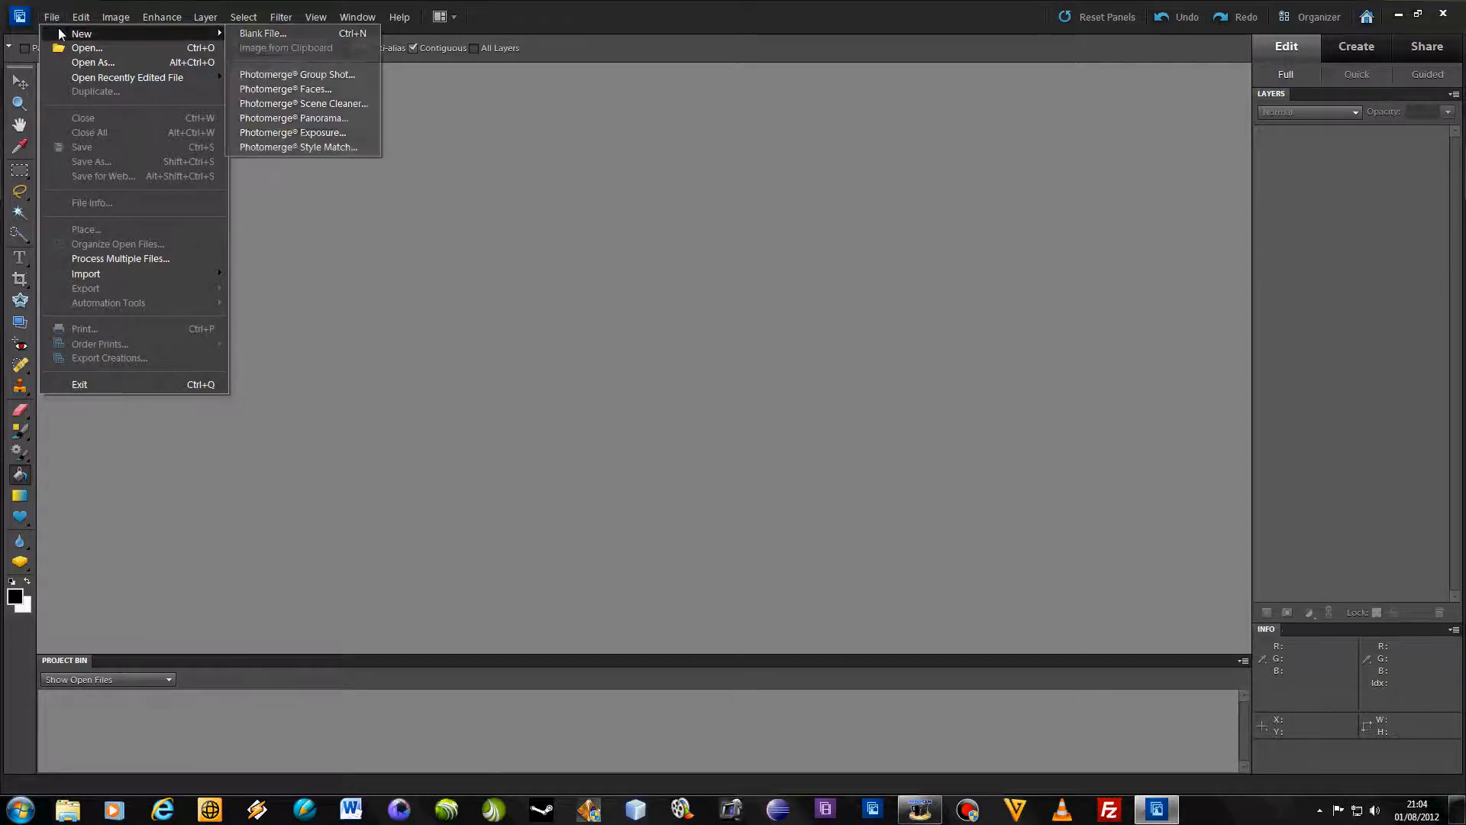
{"action": "left_click", "coordinate": [241, 34]}
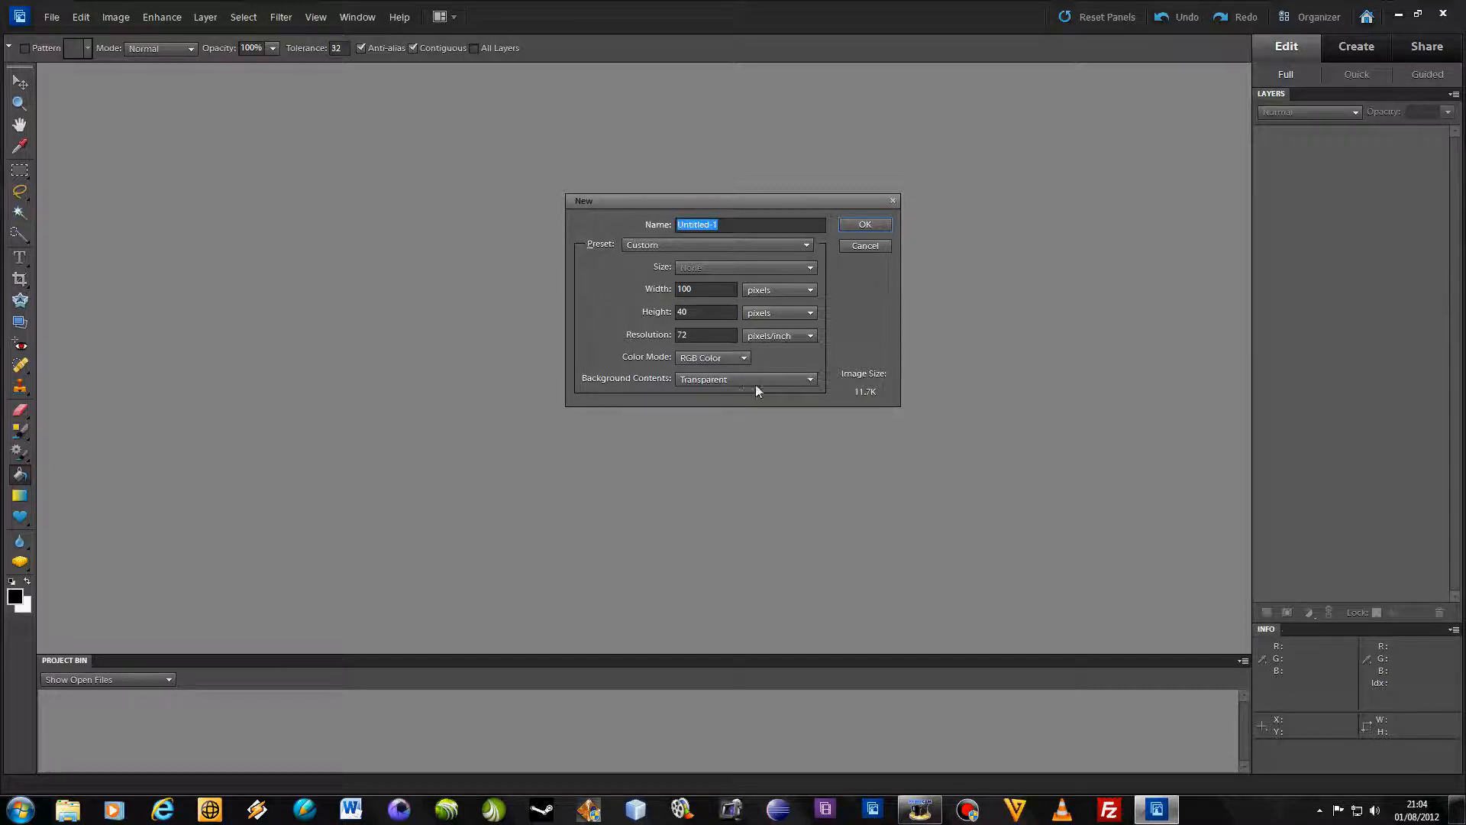
{"action": "left_click", "coordinate": [856, 225]}
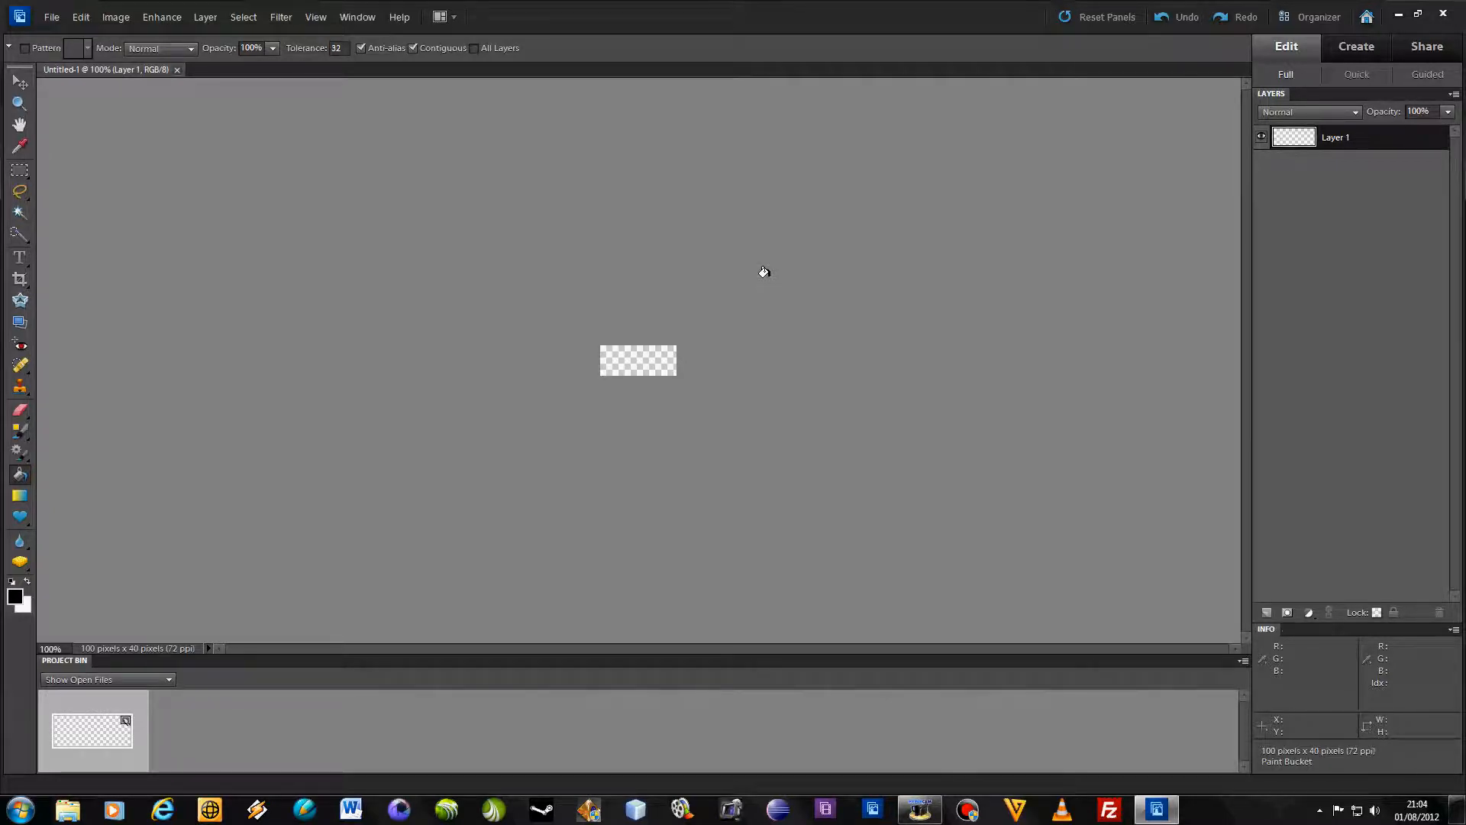
Step: Fill the entire transparent canvas with black using the Paint Bucket
{"action": "left_click", "coordinate": [317, 25]}
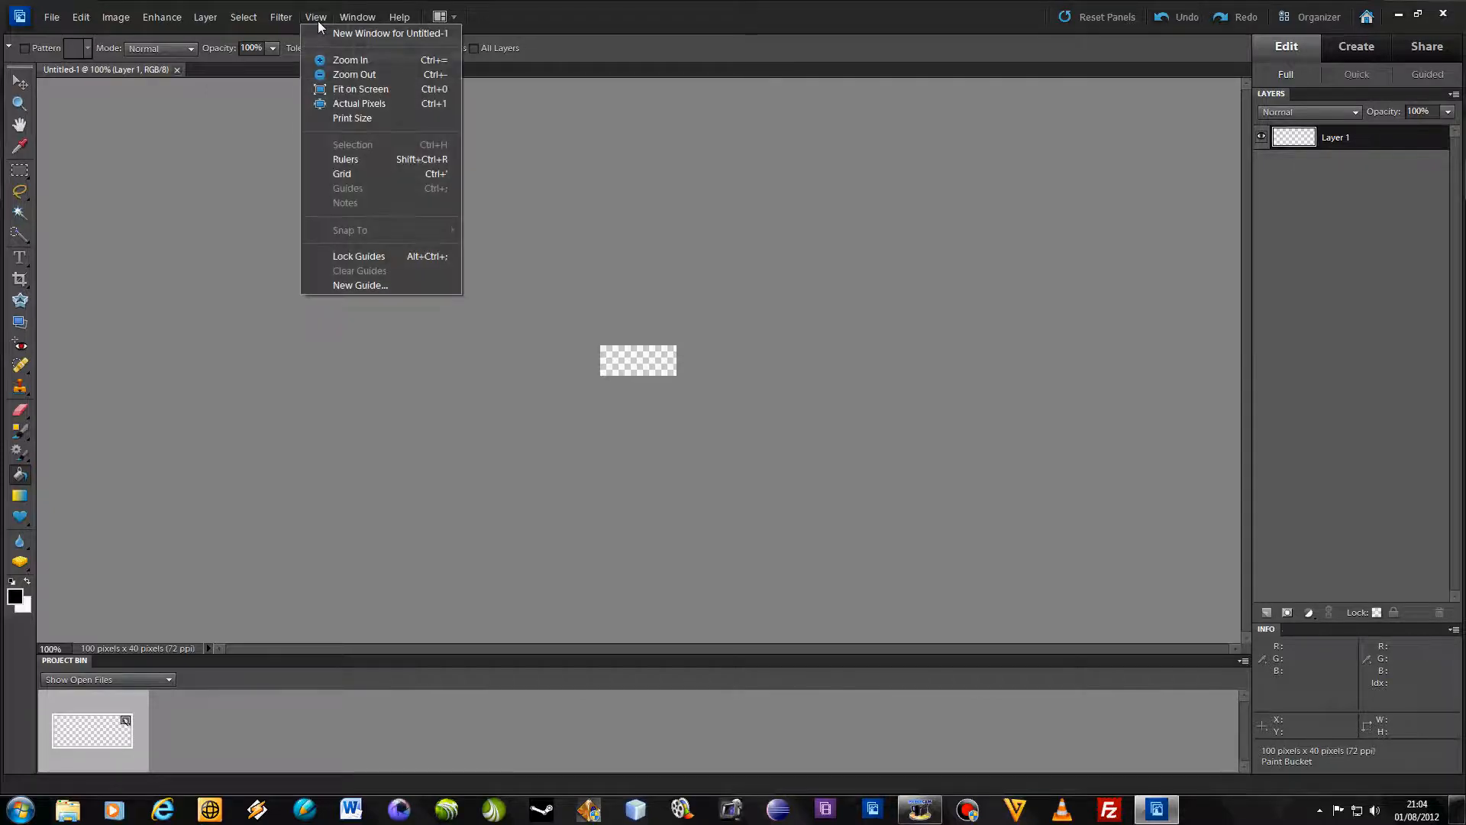
{"action": "left_click", "coordinate": [362, 94]}
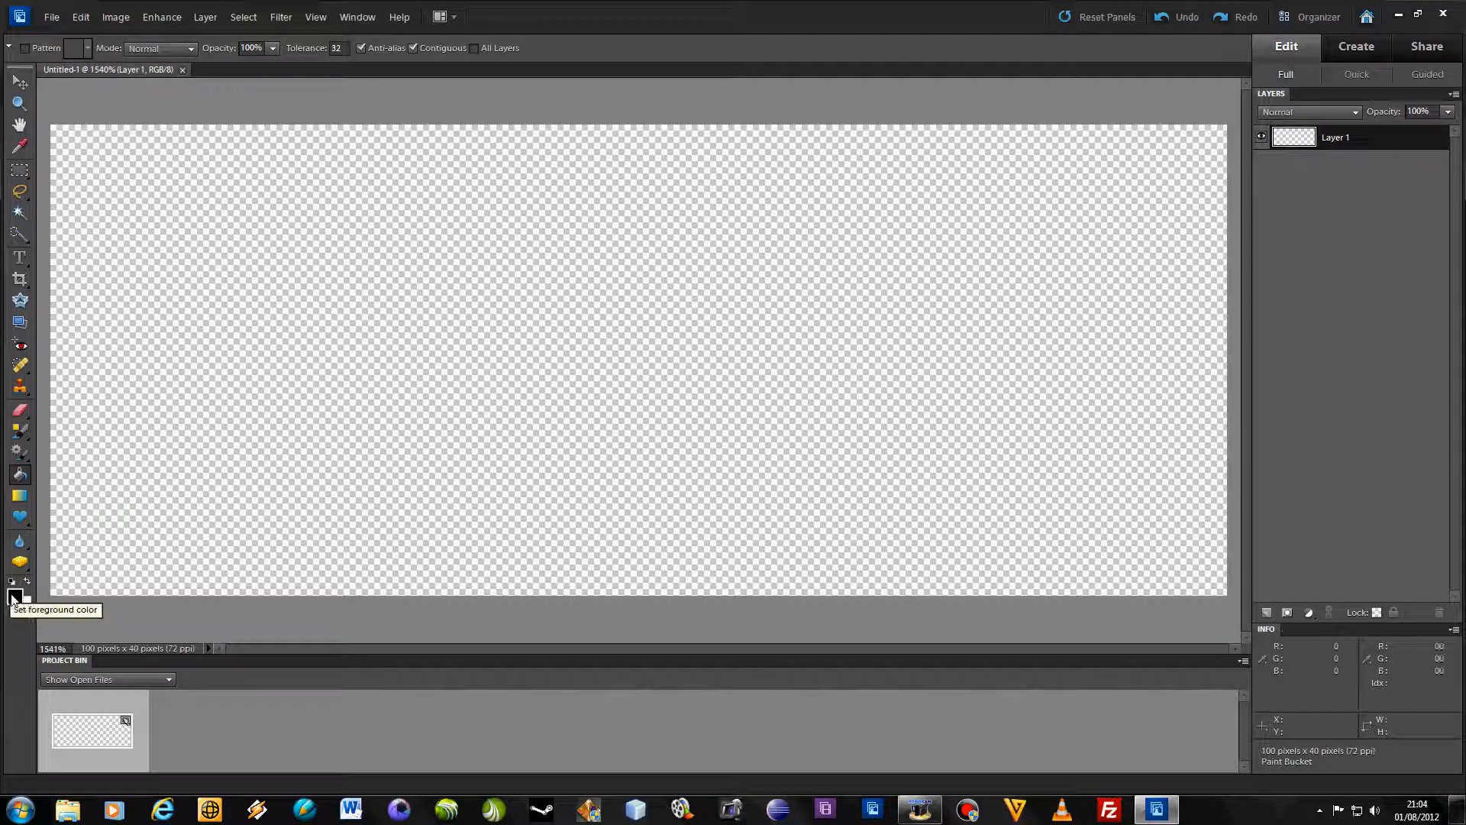
{"action": "left_click", "coordinate": [300, 297]}
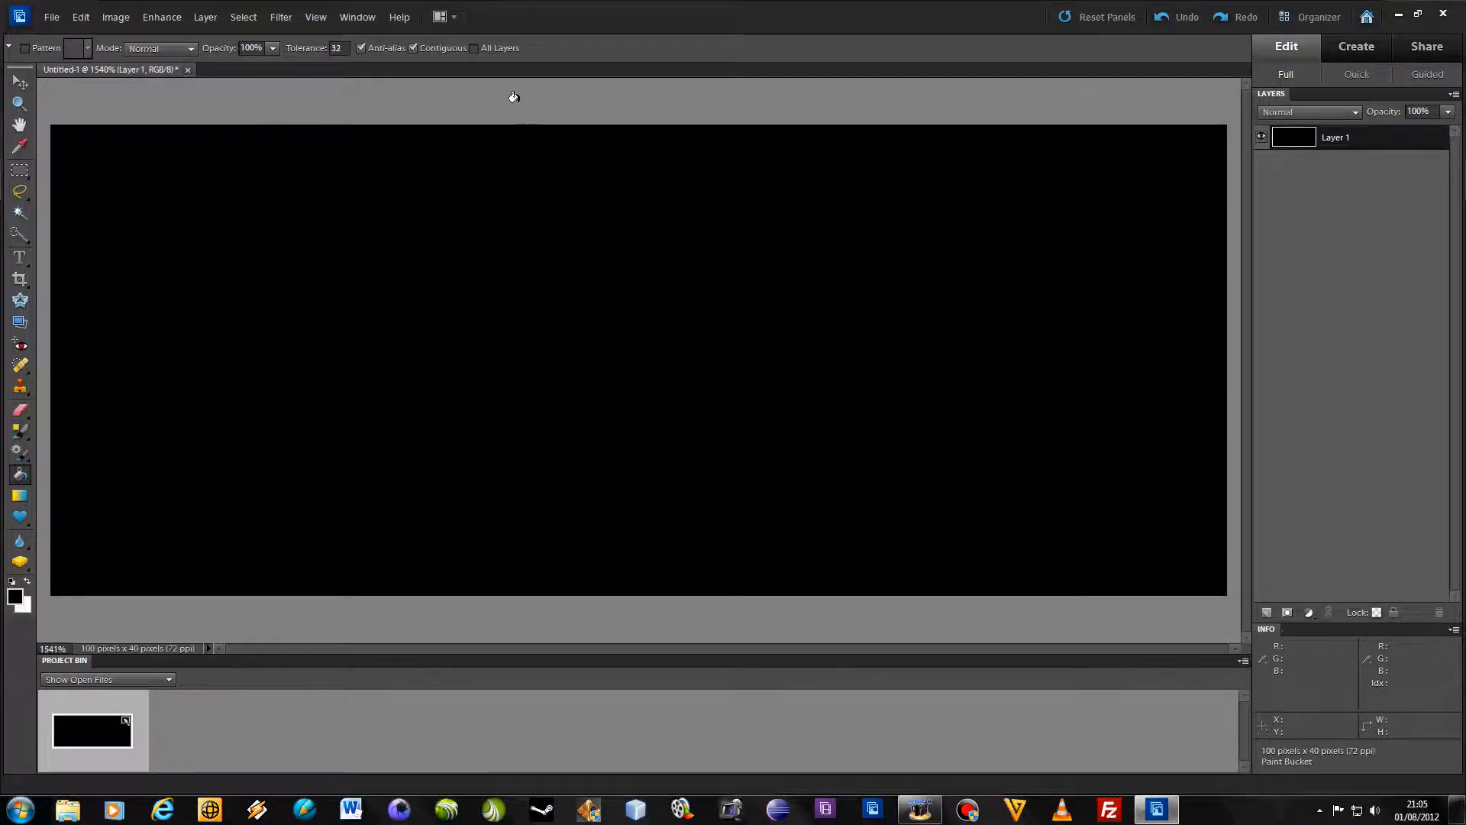
{"action": "left_click", "coordinate": [22, 83]}
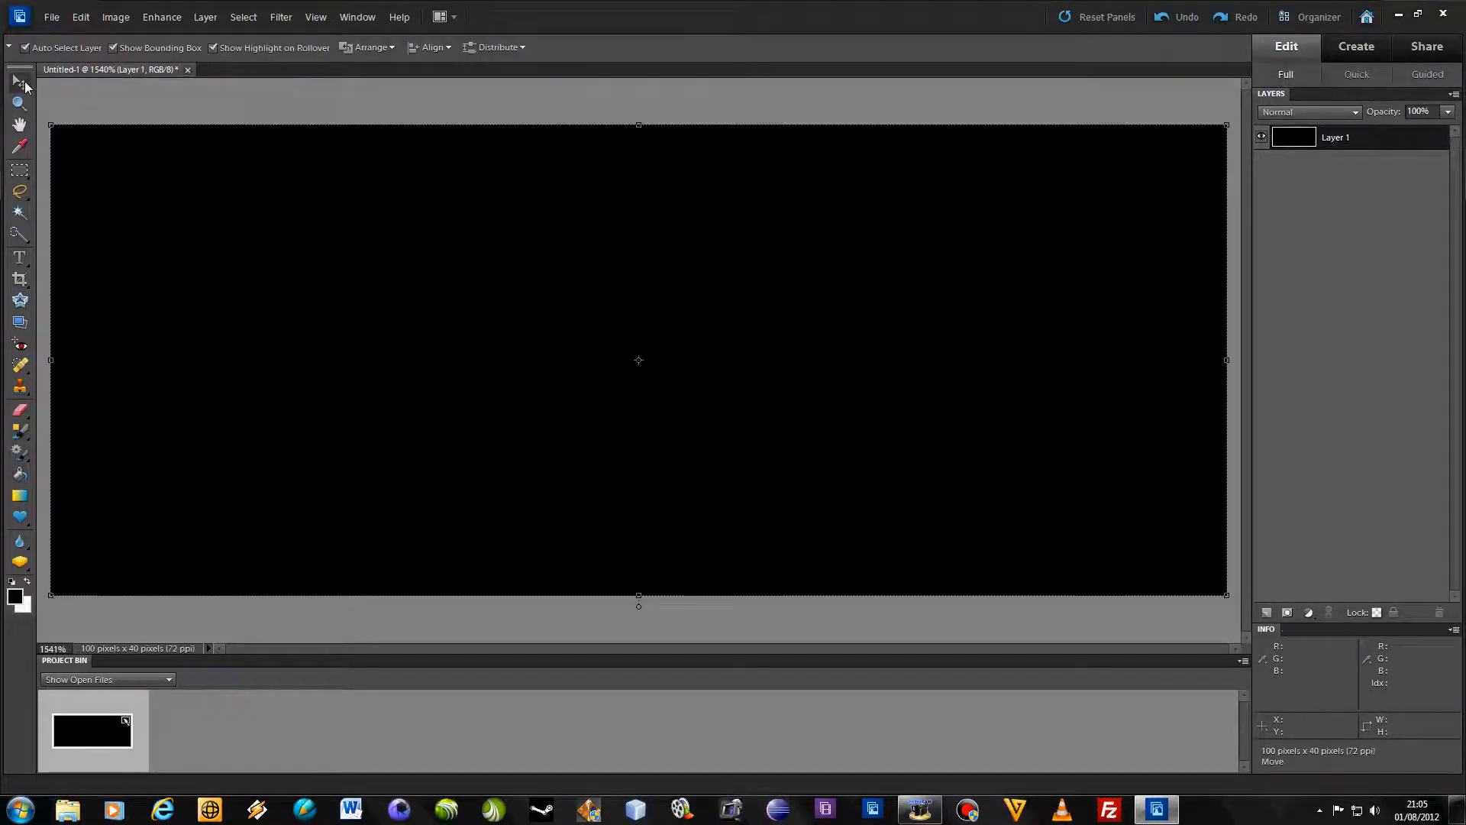
{"action": "left_click", "coordinate": [322, 20]}
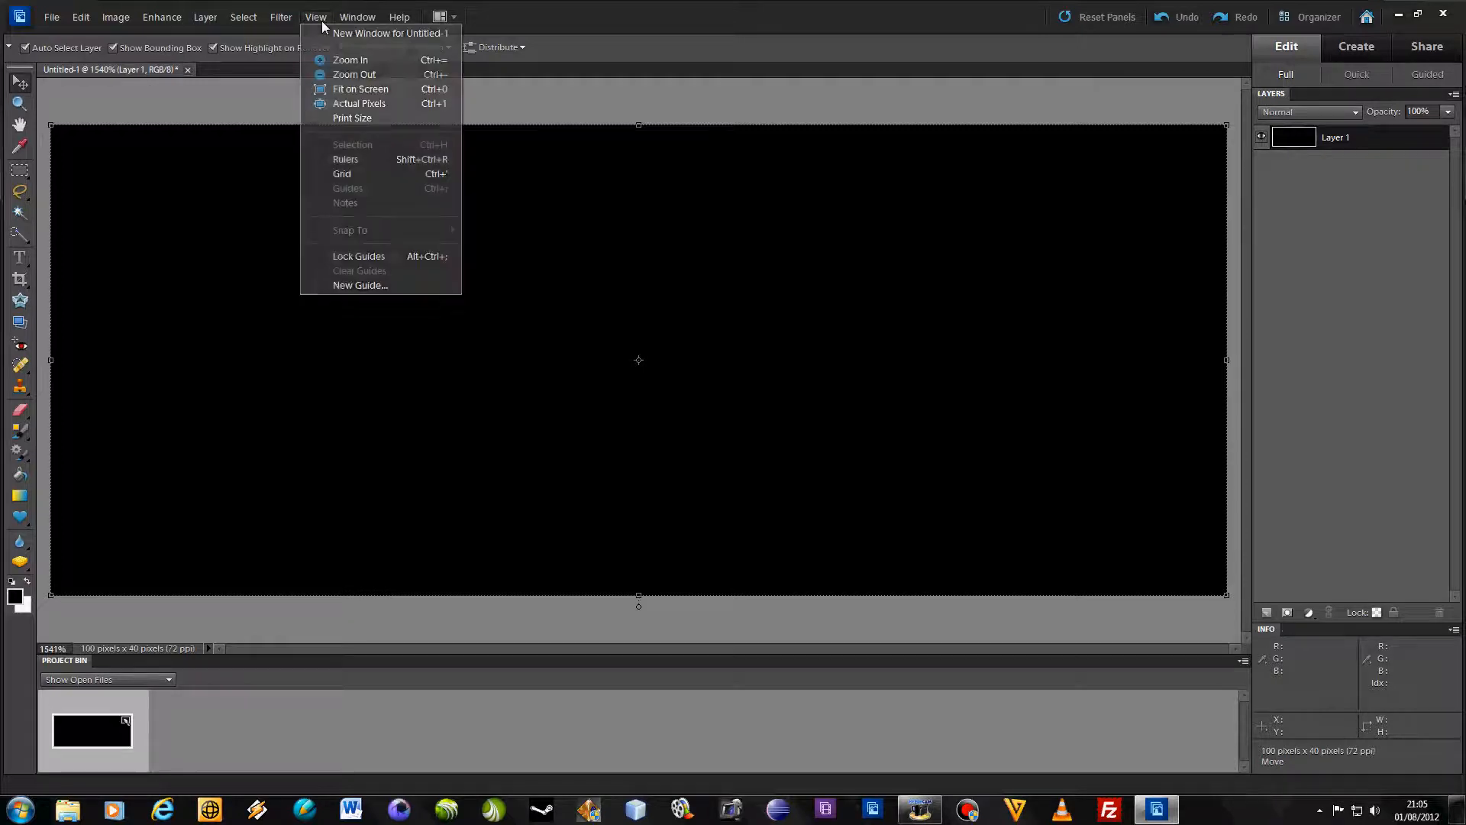
{"action": "left_click", "coordinate": [349, 100]}
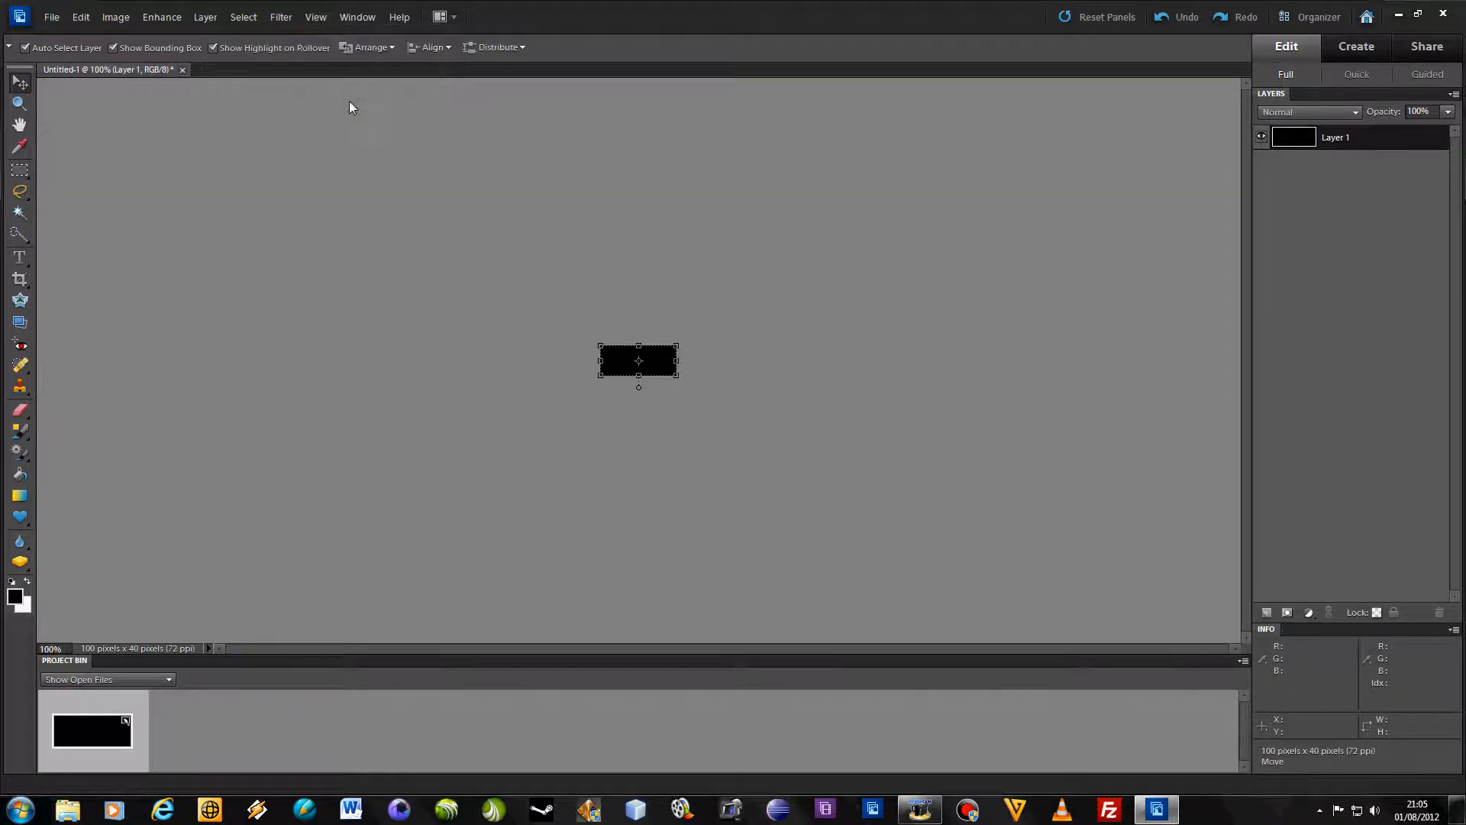
{"action": "left_click", "coordinate": [537, 235]}
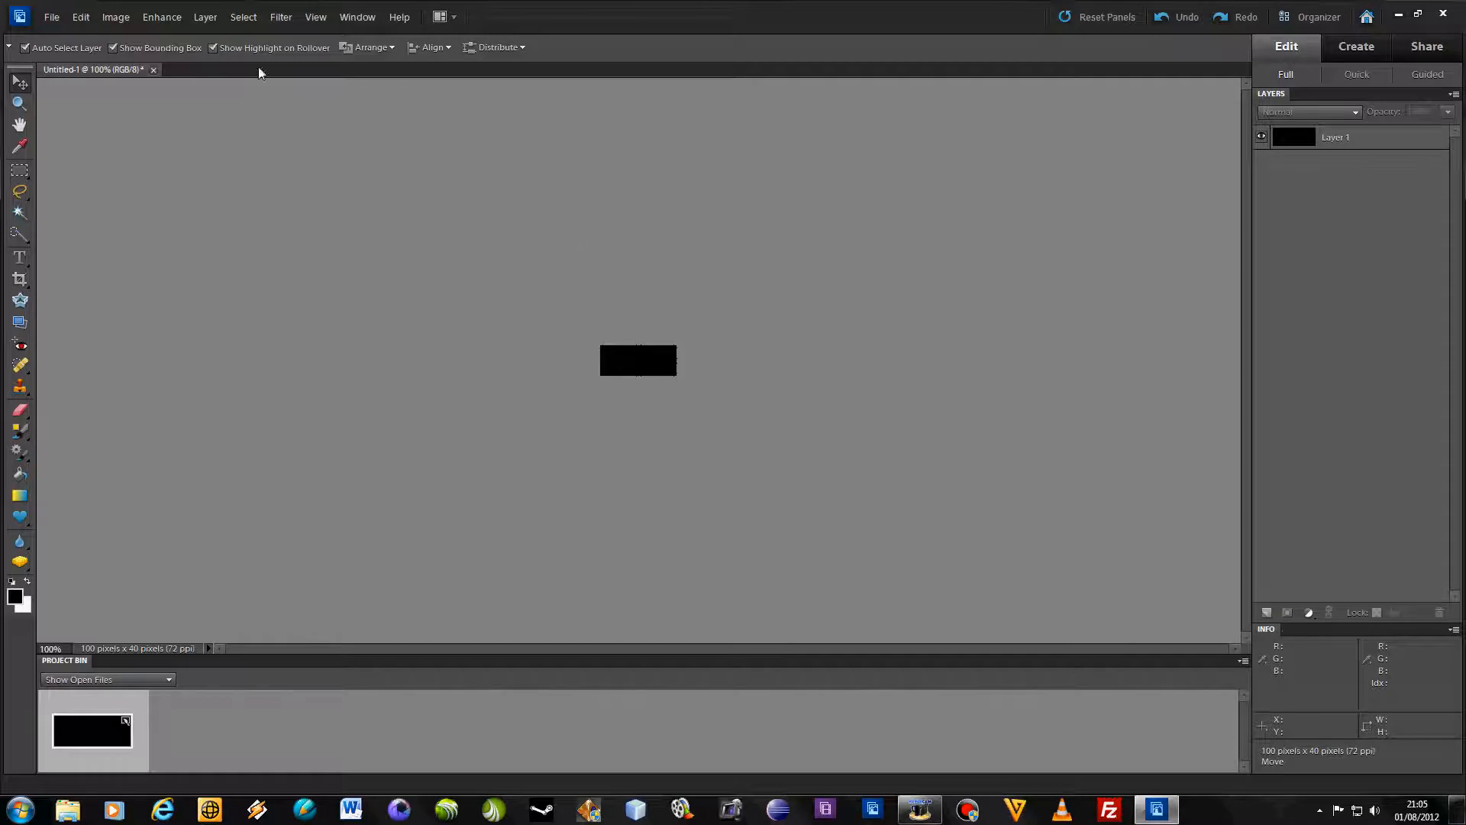
{"action": "left_click", "coordinate": [314, 19]}
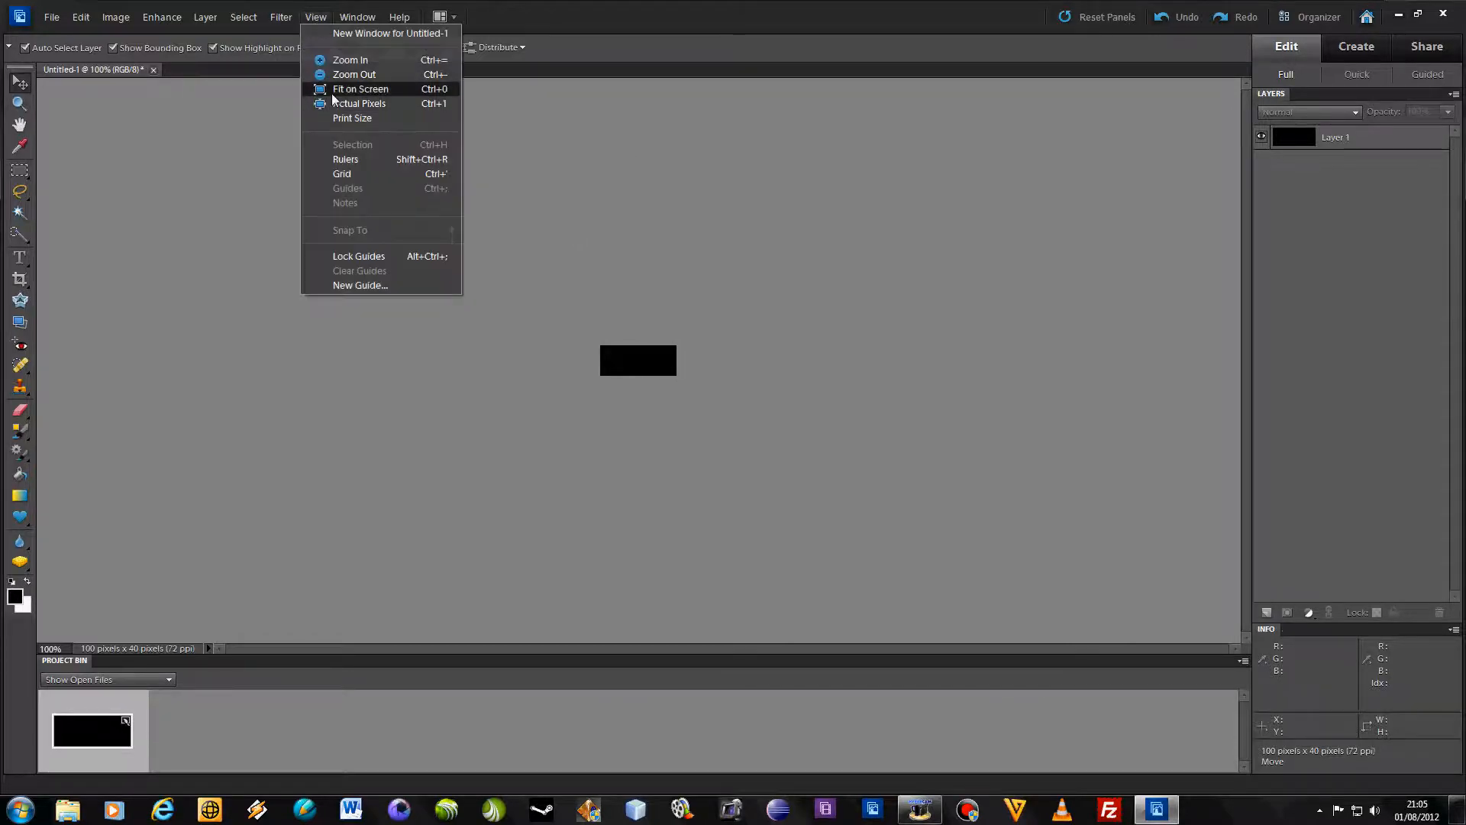
{"action": "left_click", "coordinate": [332, 89]}
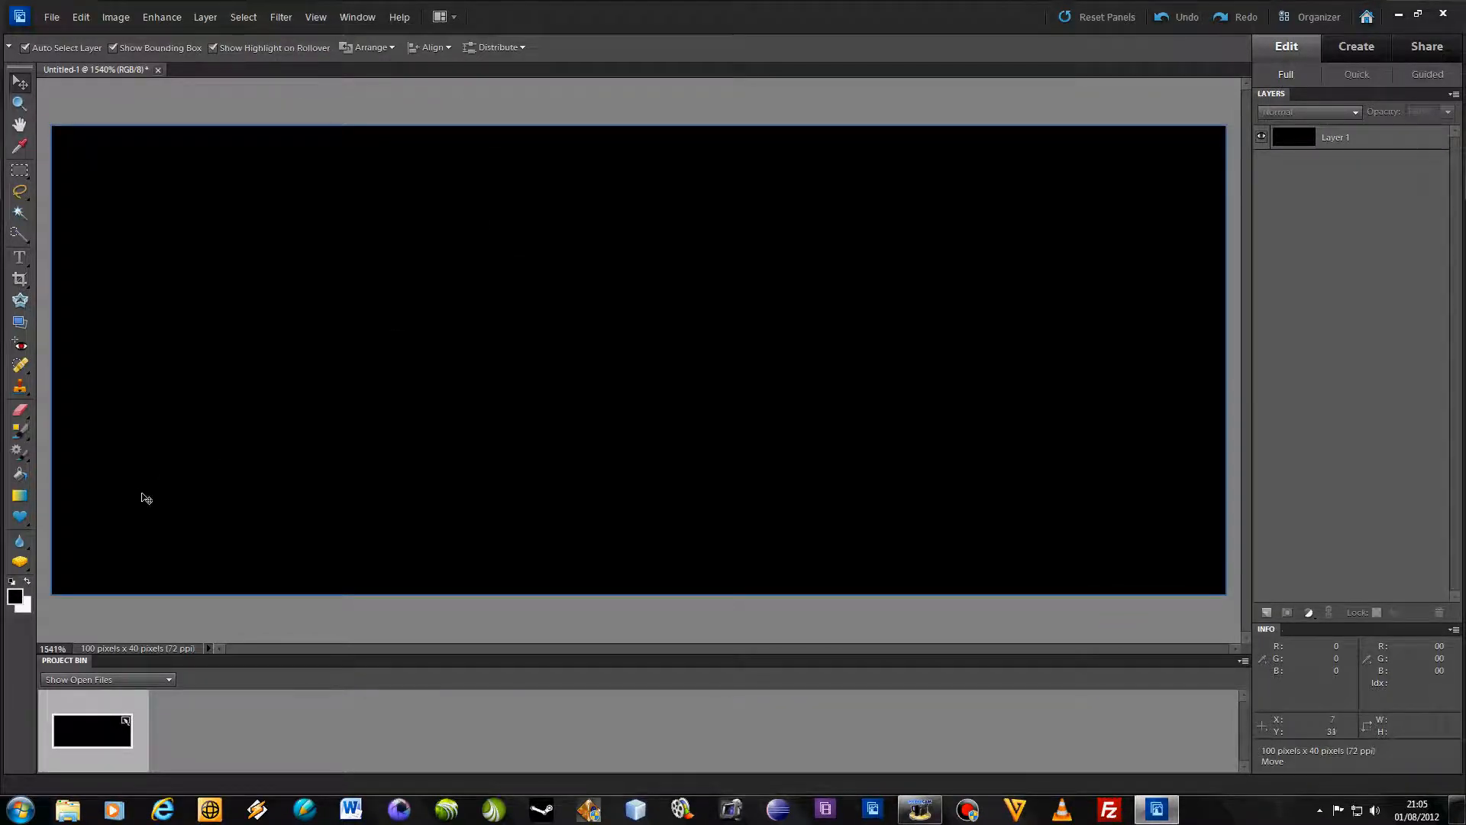
Step: Activate the horizontal Type tool and set its text colour to white
{"action": "left_click", "coordinate": [19, 257]}
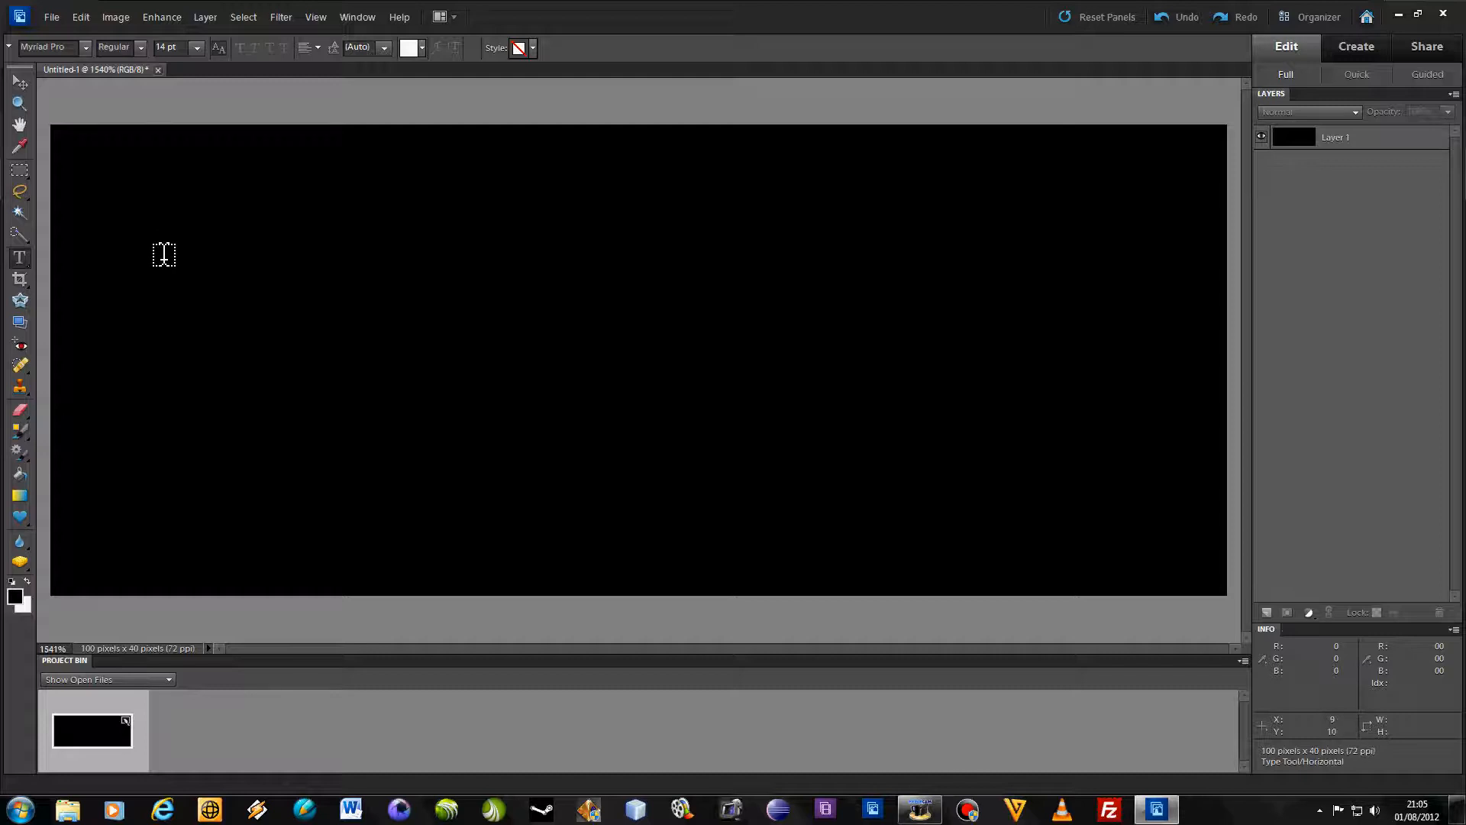
{"action": "left_click", "coordinate": [156, 268]}
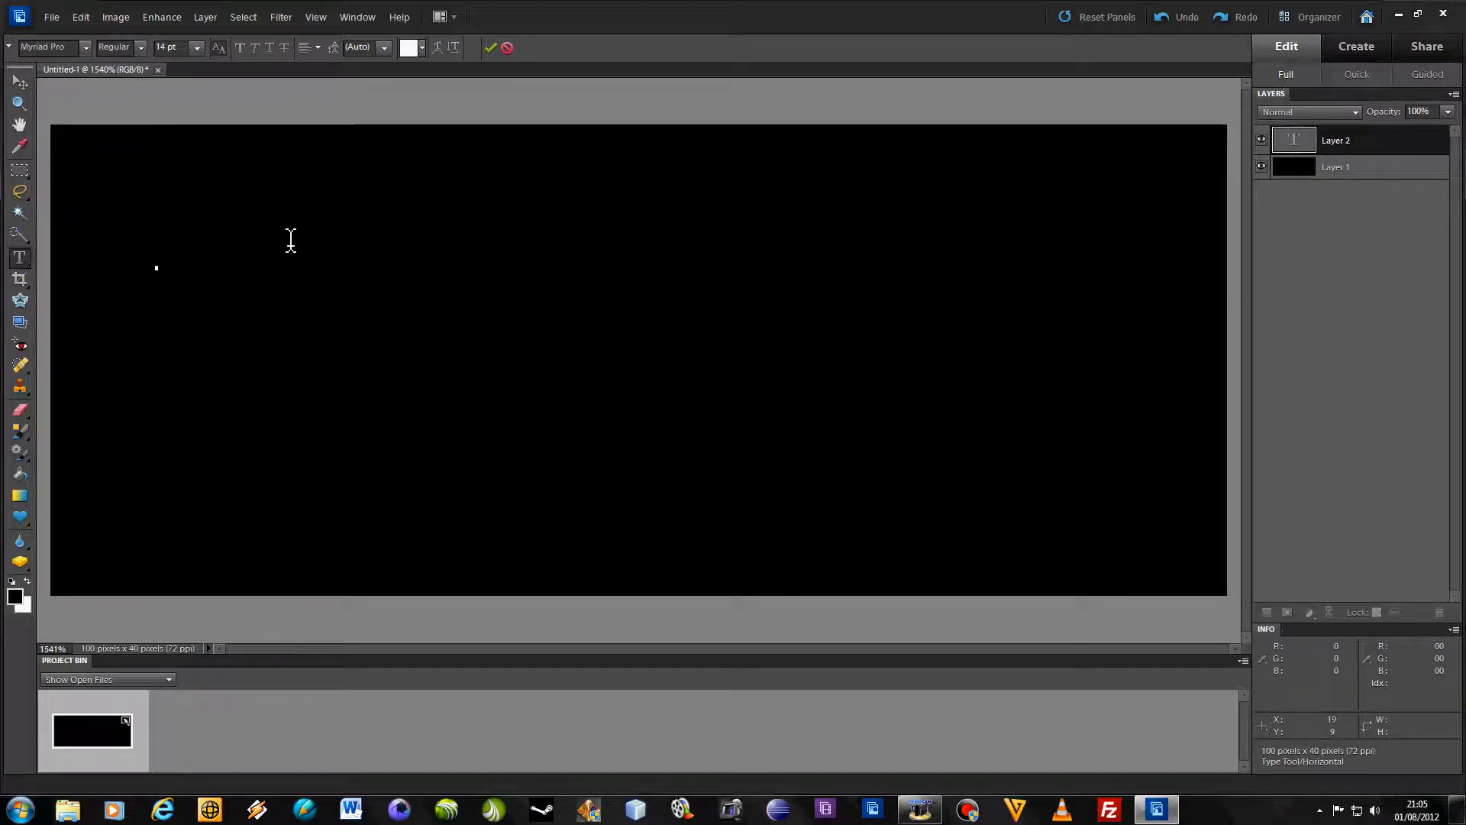
{"action": "left_click", "coordinate": [421, 49]}
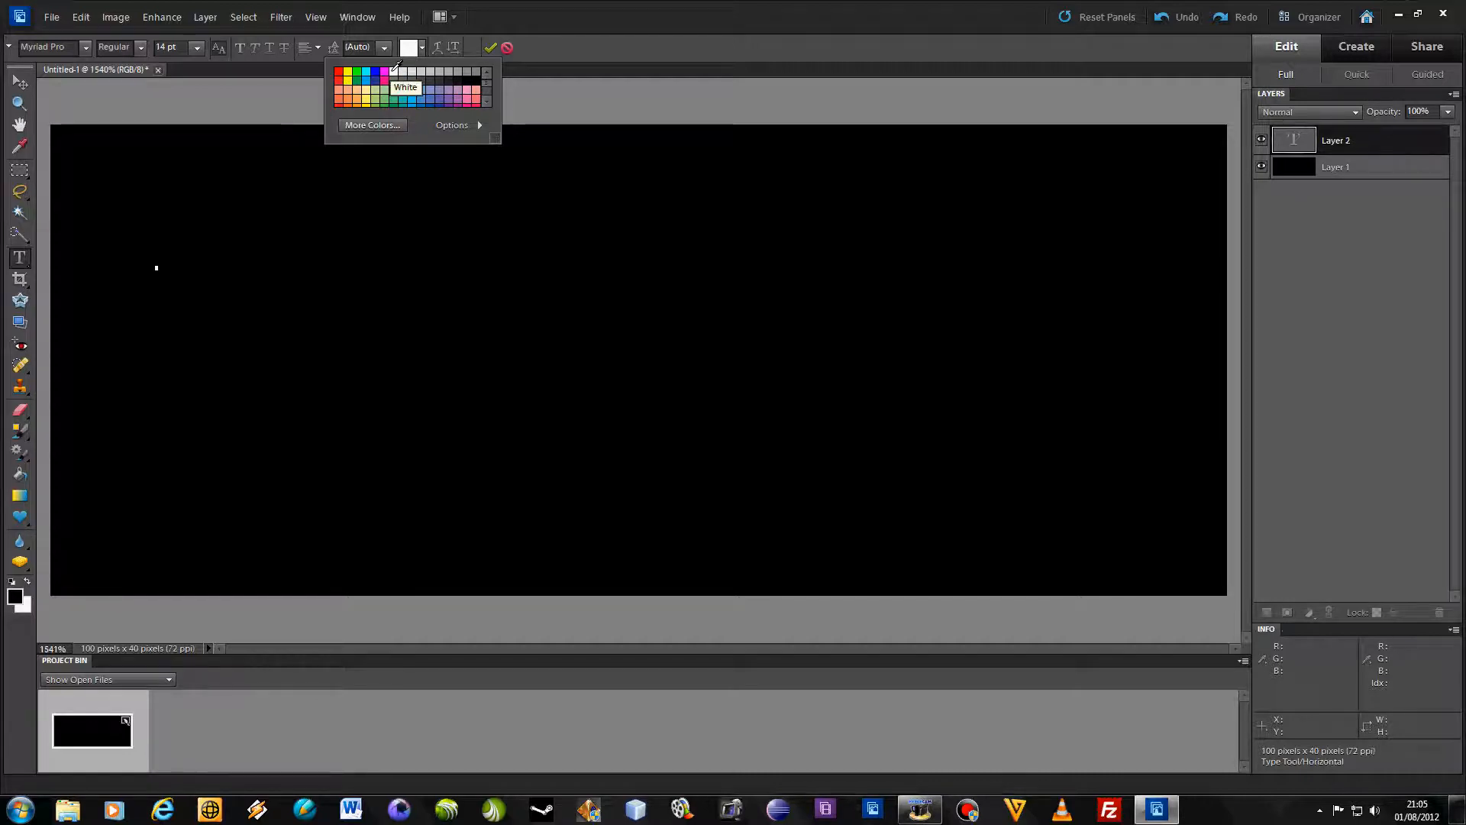
{"action": "left_click", "coordinate": [339, 71]}
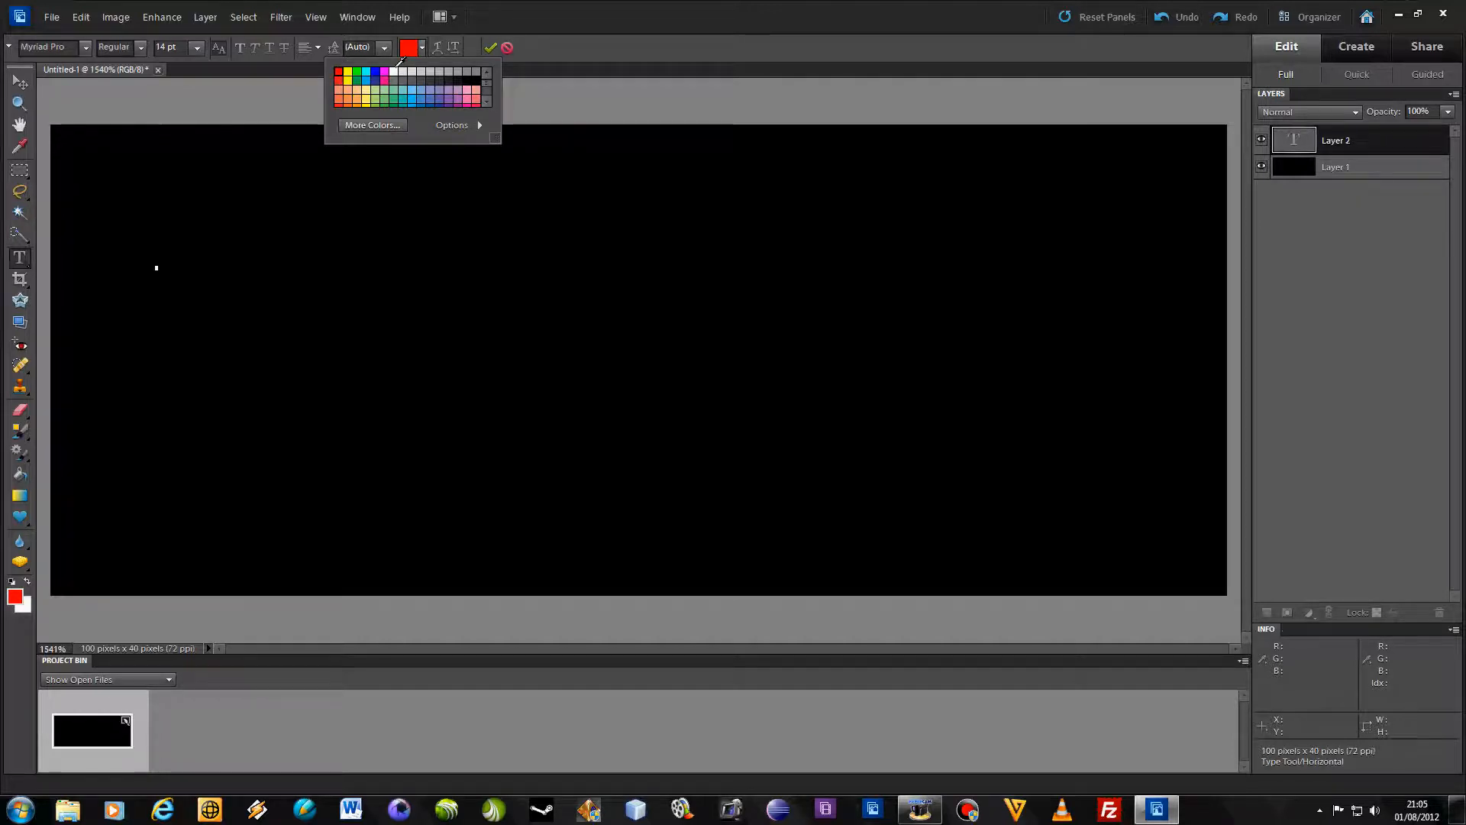
{"action": "left_click", "coordinate": [394, 71]}
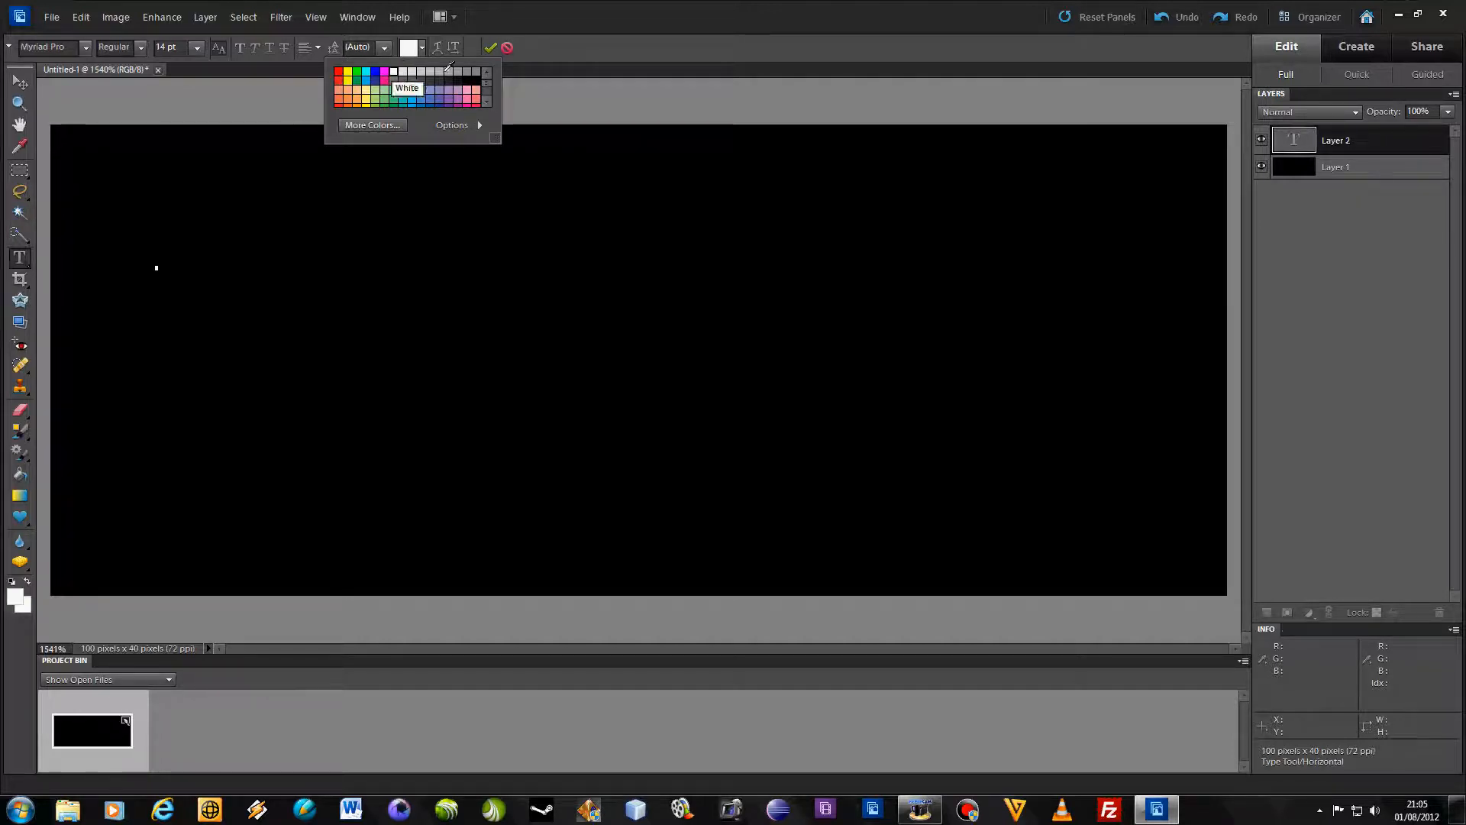
{"action": "left_click", "coordinate": [489, 48]}
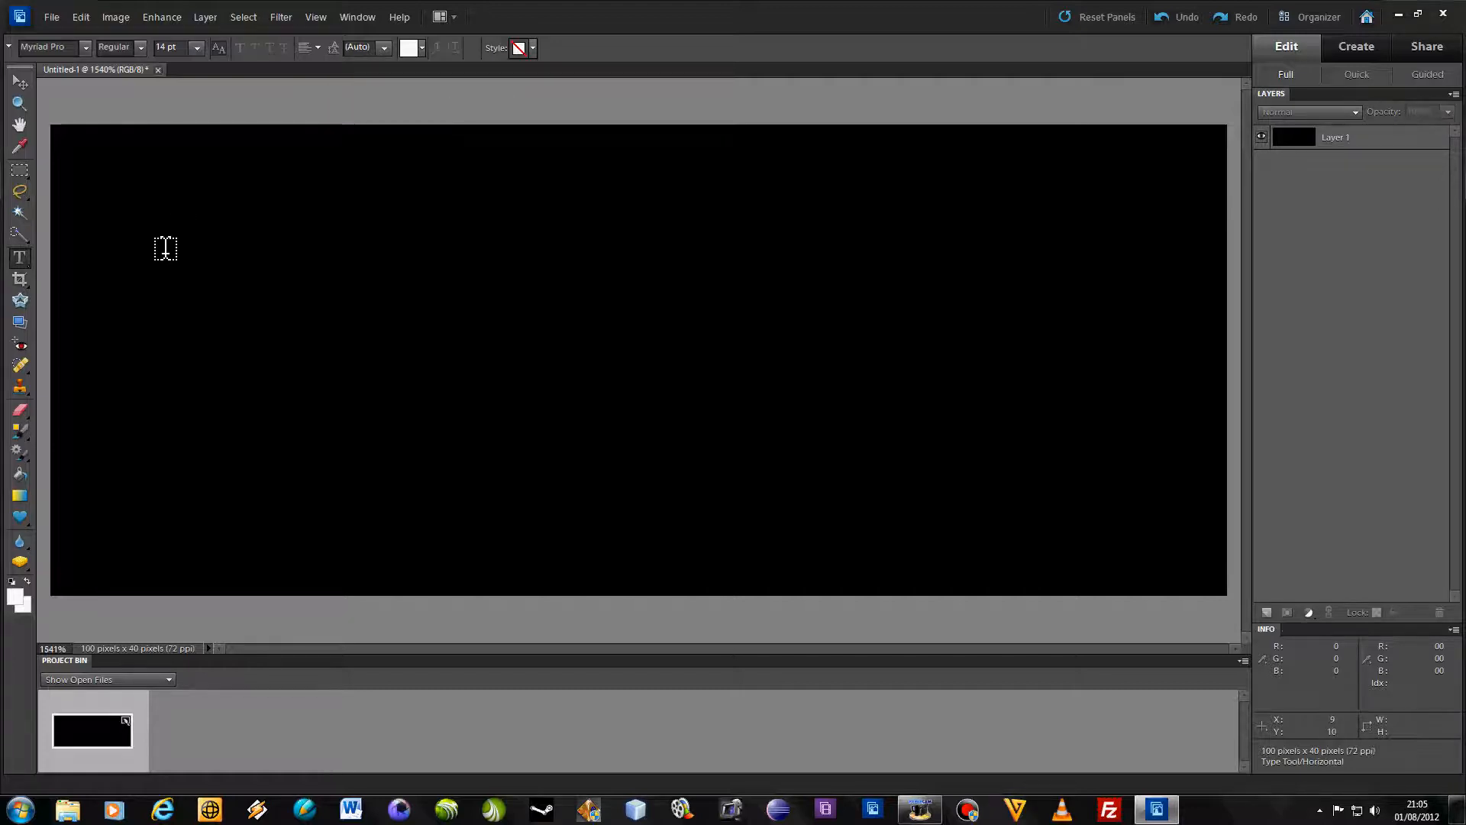
Step: Add the text "(LOL)" in white 14 pt Myriad Pro Regular near the black canvas's upper-left corner and commit it
{"action": "left_click", "coordinate": [162, 273]}
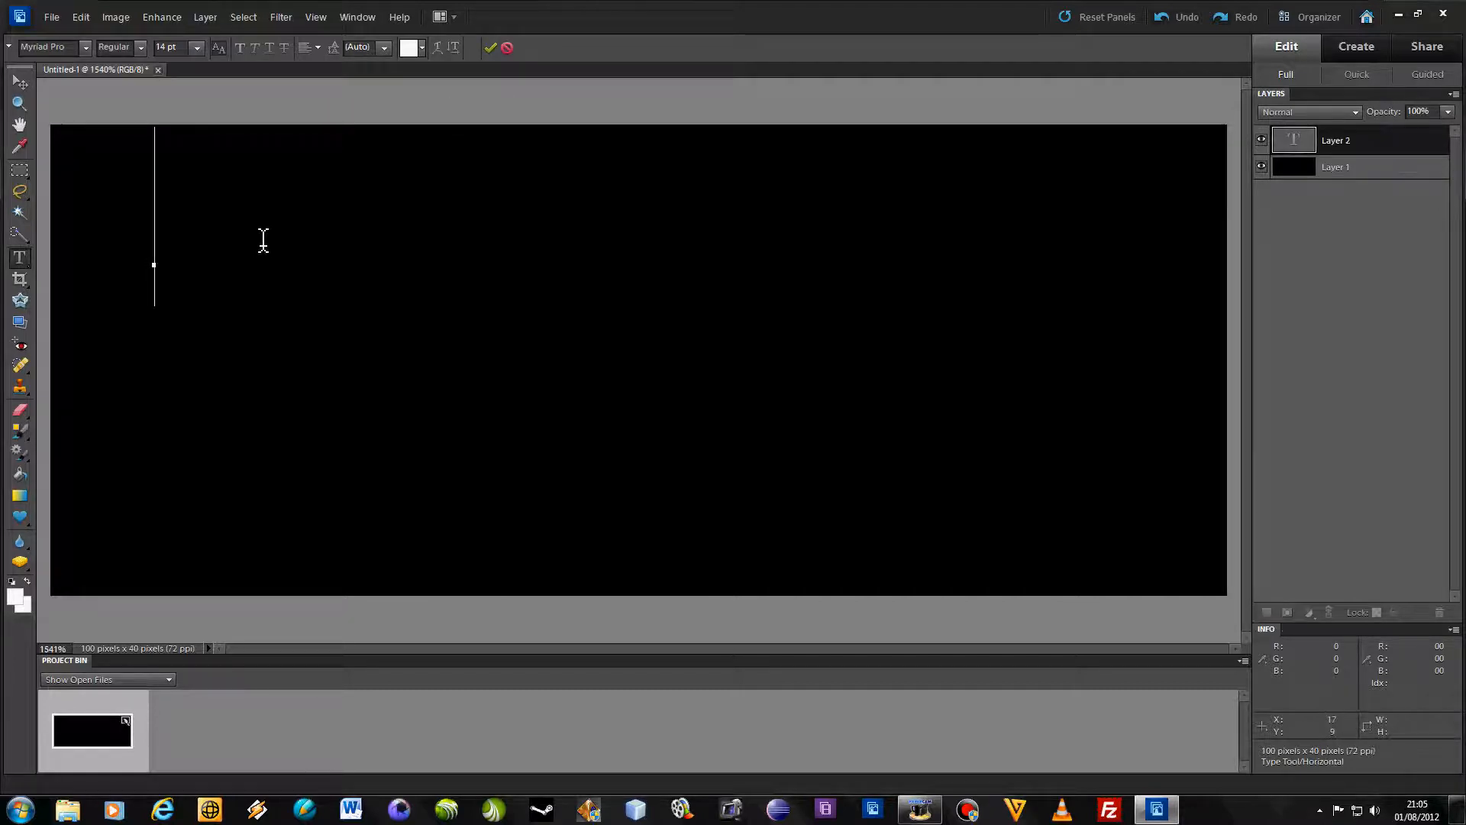
{"action": "type", "text": "("}
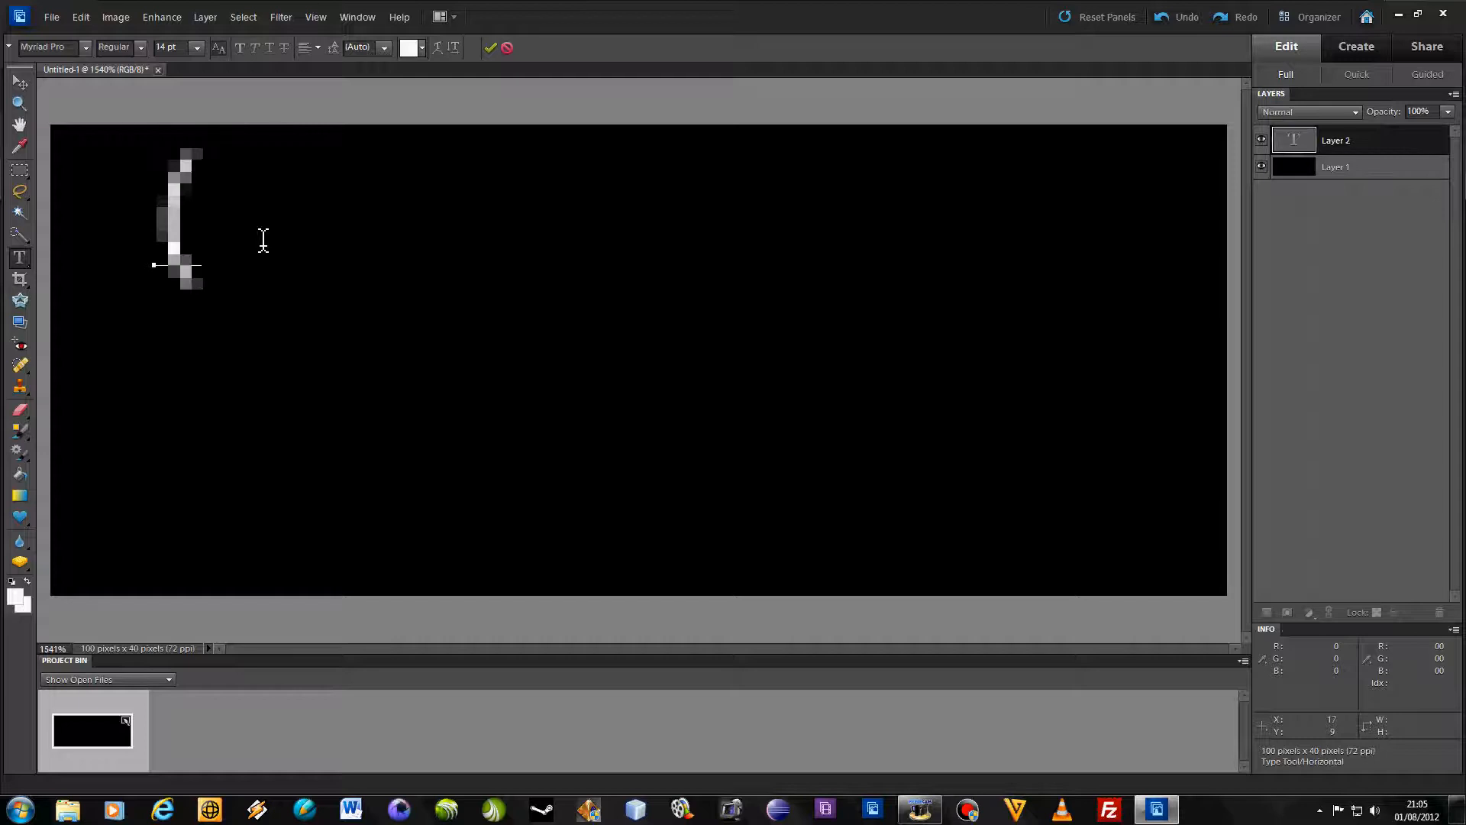
{"action": "type", "text": "LOL"}
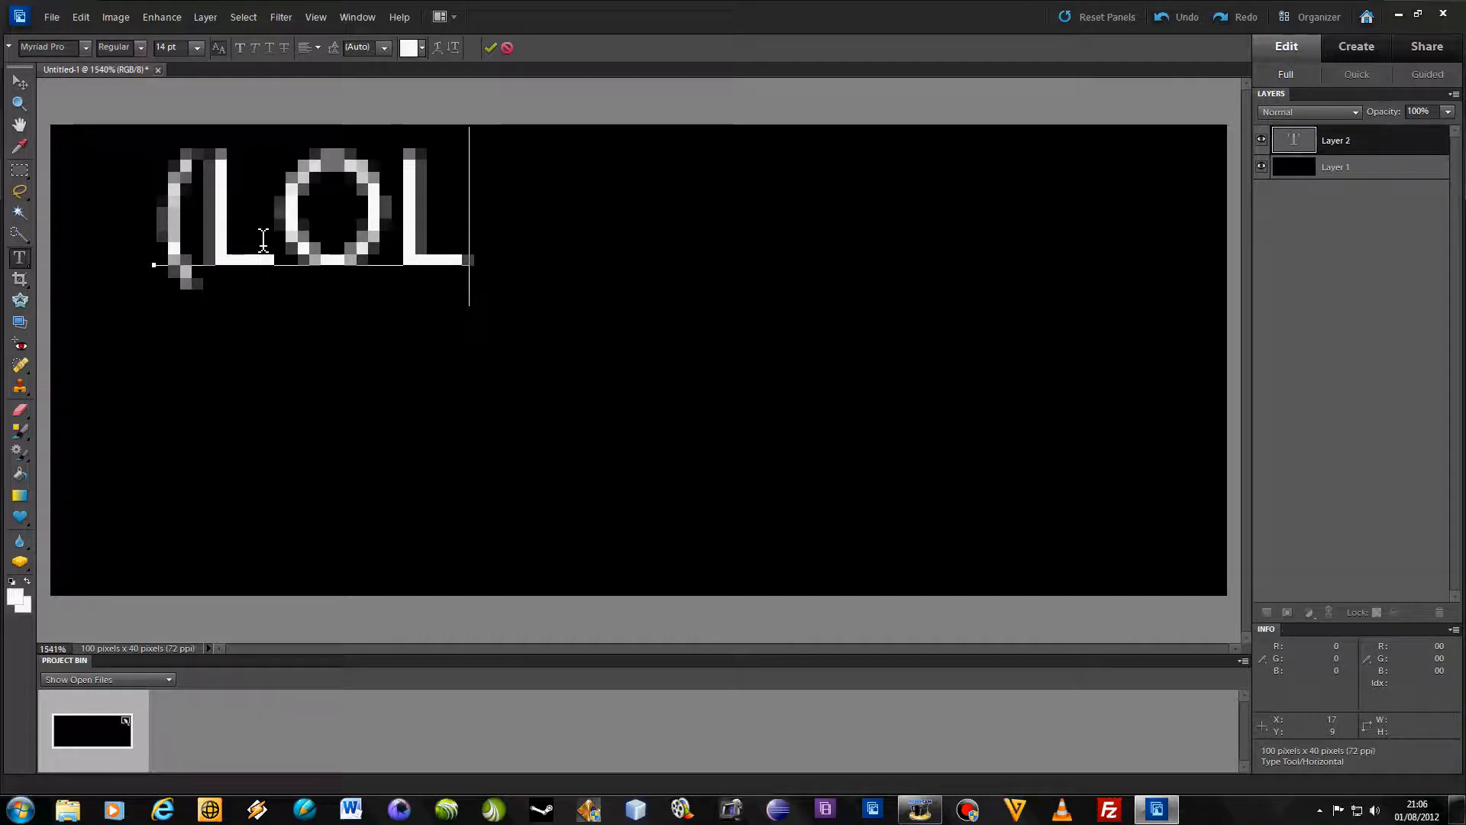
{"action": "type", "text": ")"}
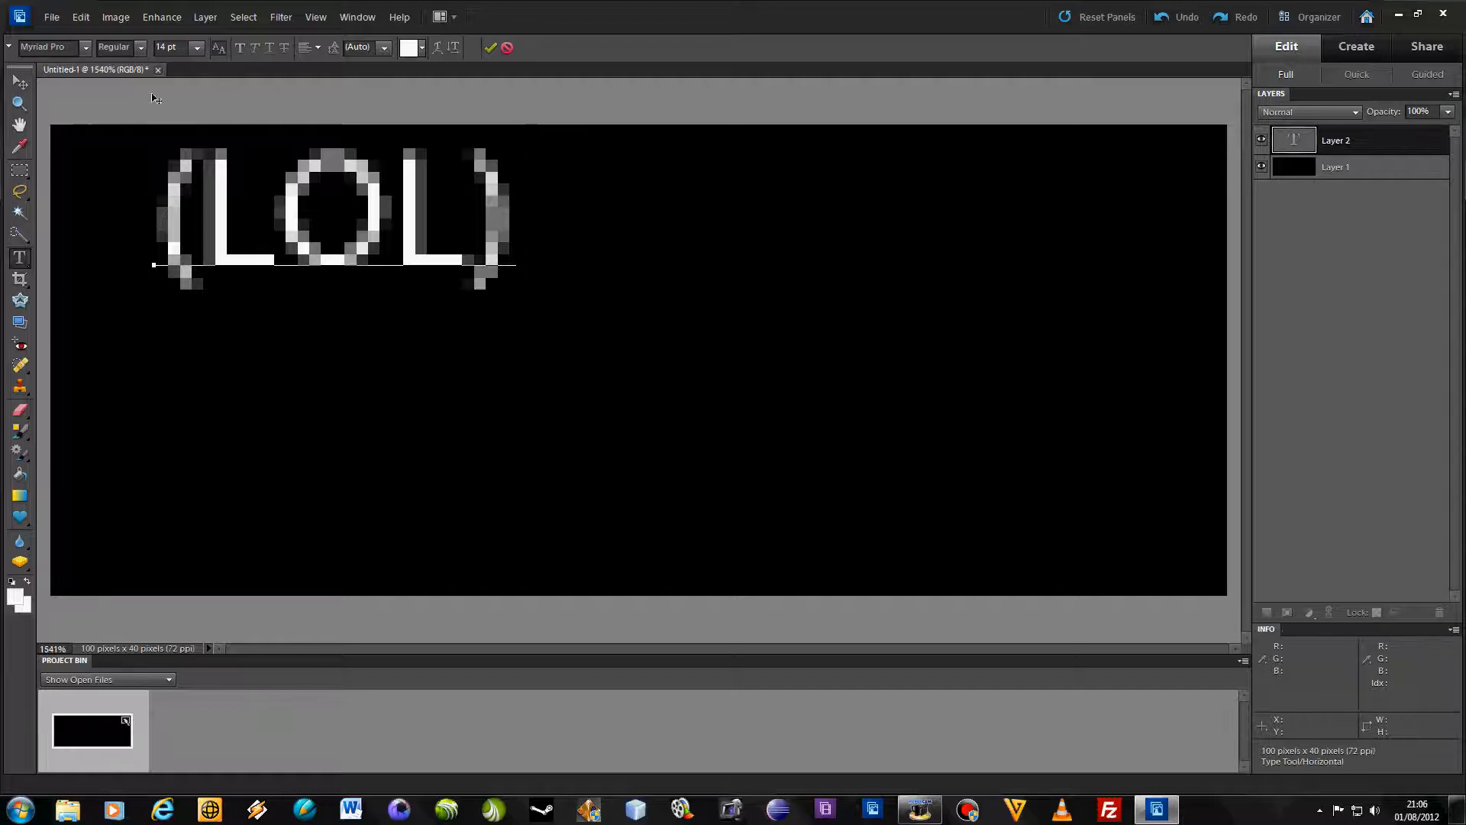
{"action": "left_click", "coordinate": [489, 48]}
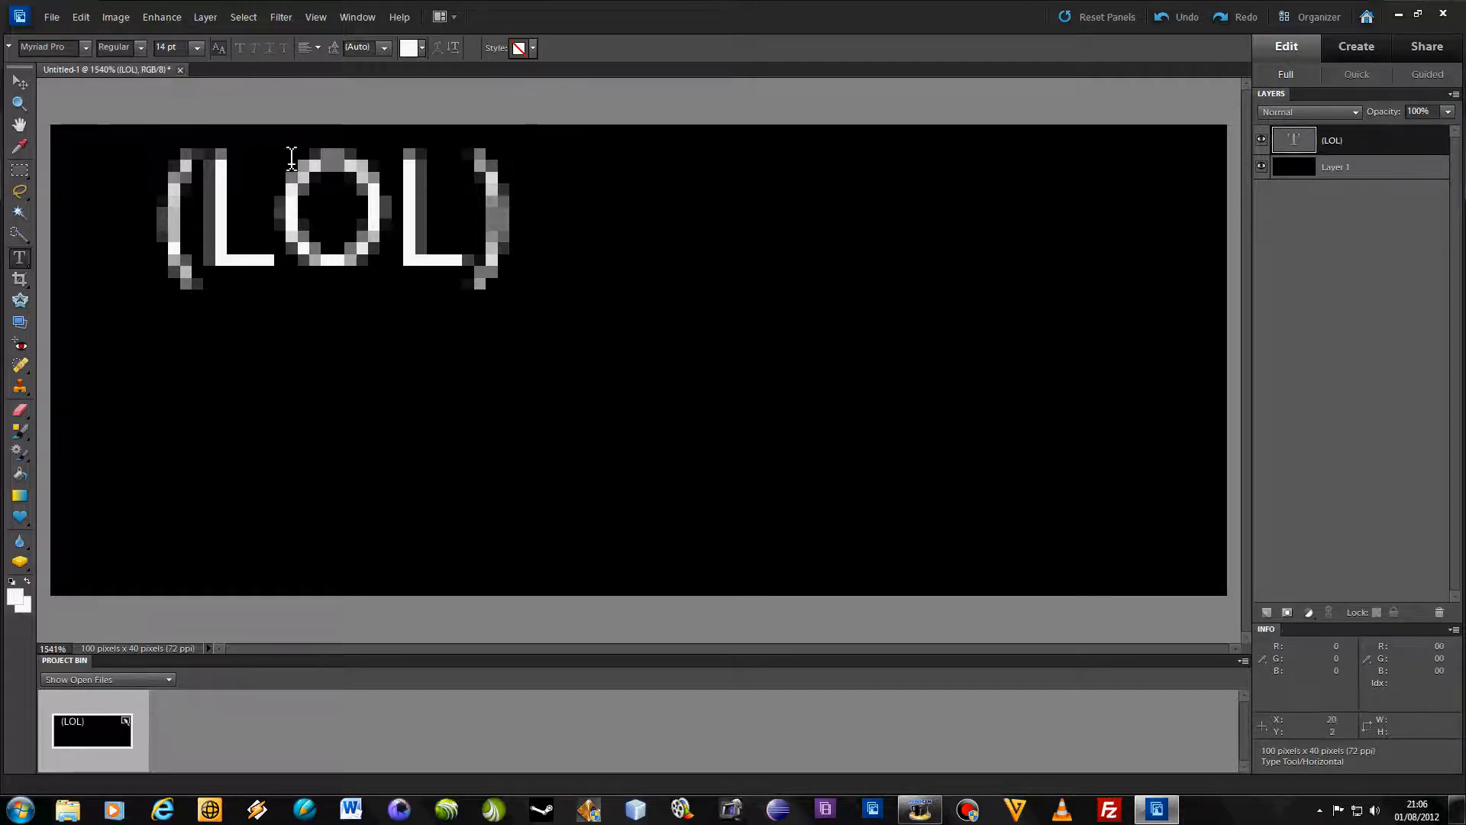
Step: Move the "(LOL)" text close to the canvas's upper-left corner, leaving a small margin from the edges
{"action": "left_click", "coordinate": [20, 81]}
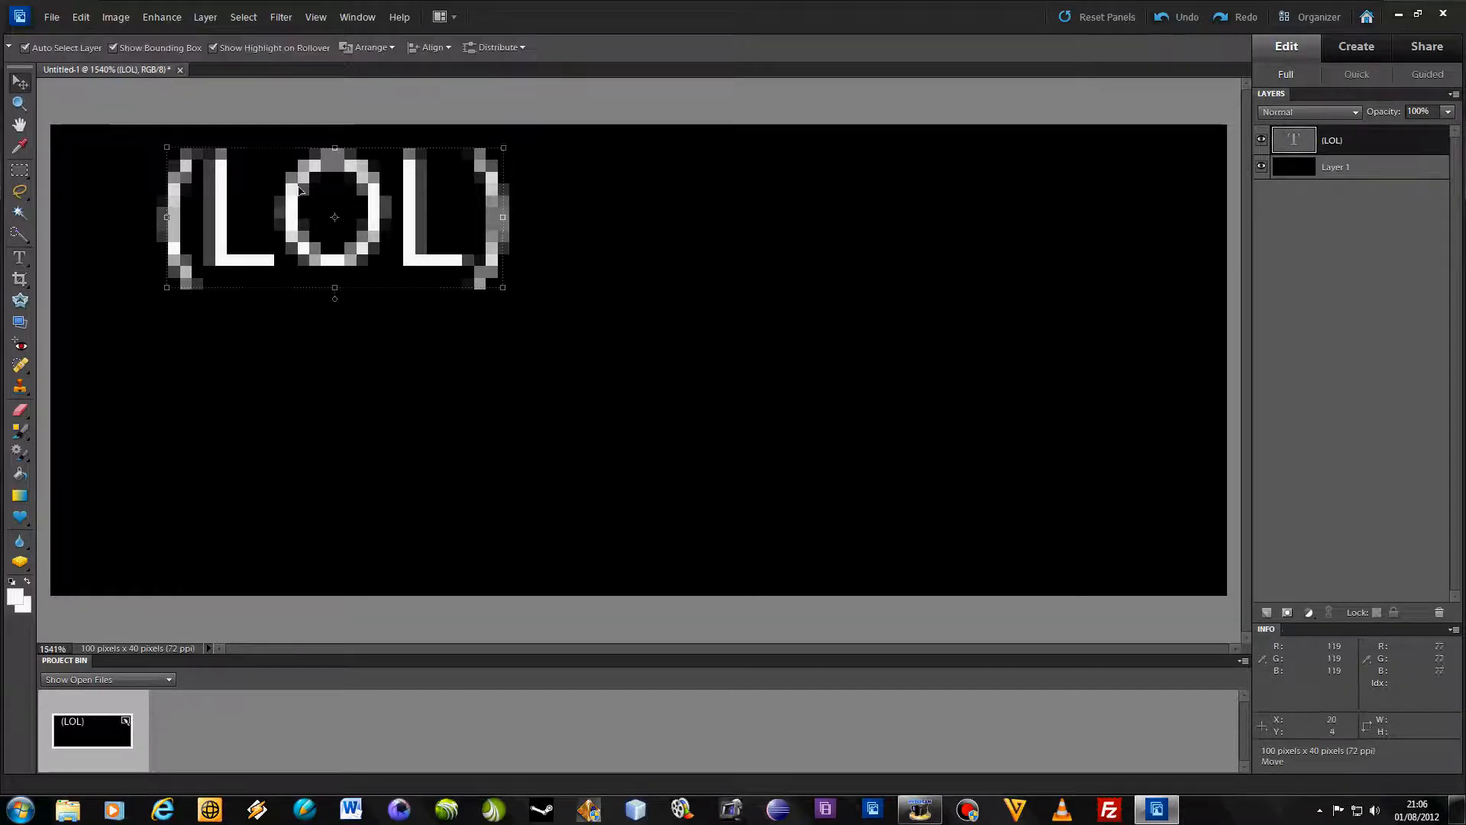
{"action": "left_click_drag", "start_coordinate": [337, 209], "coordinate": [431, 291]}
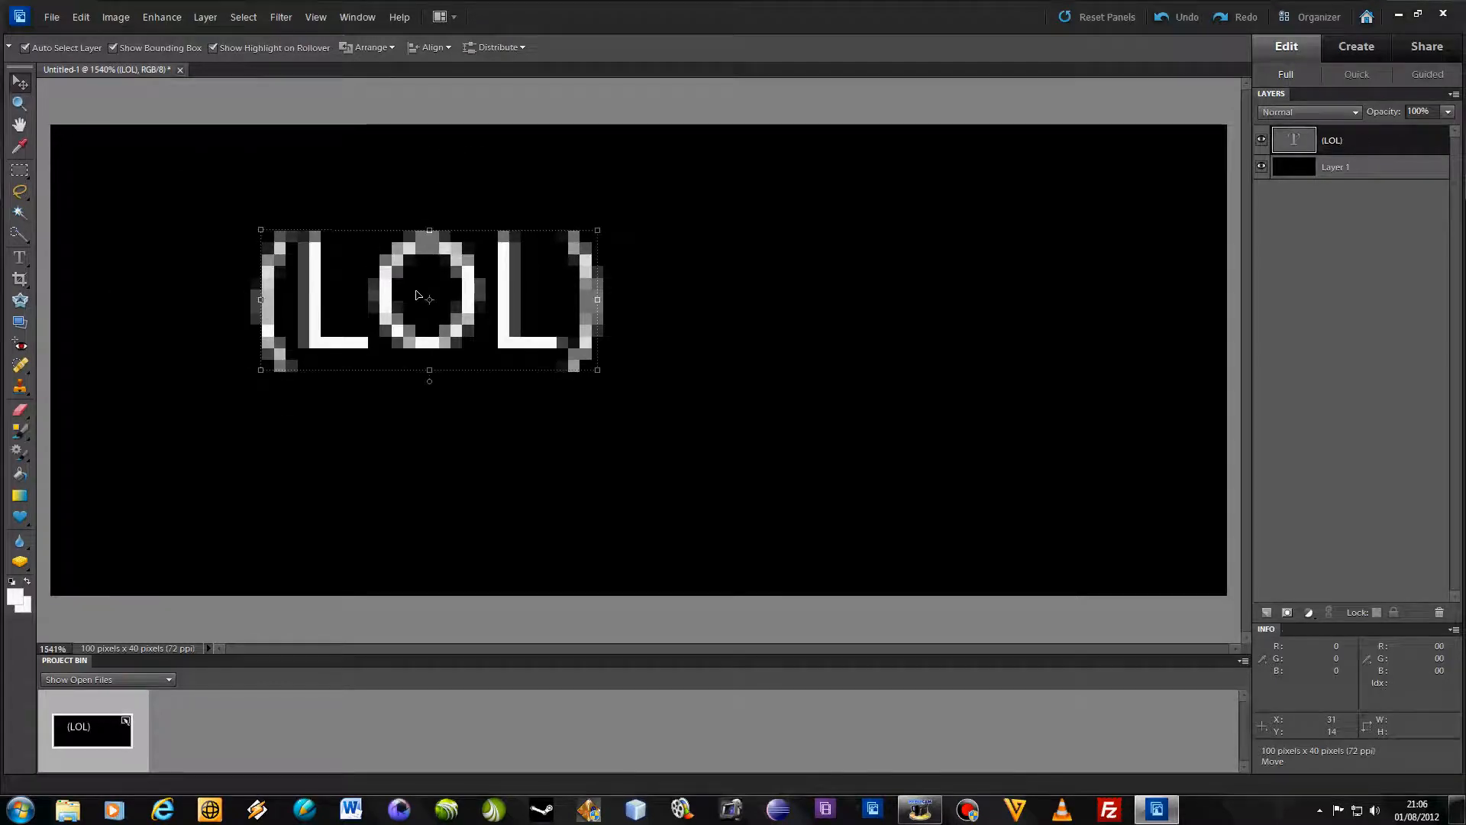
{"action": "left_click_drag", "start_coordinate": [511, 318], "coordinate": [343, 247]}
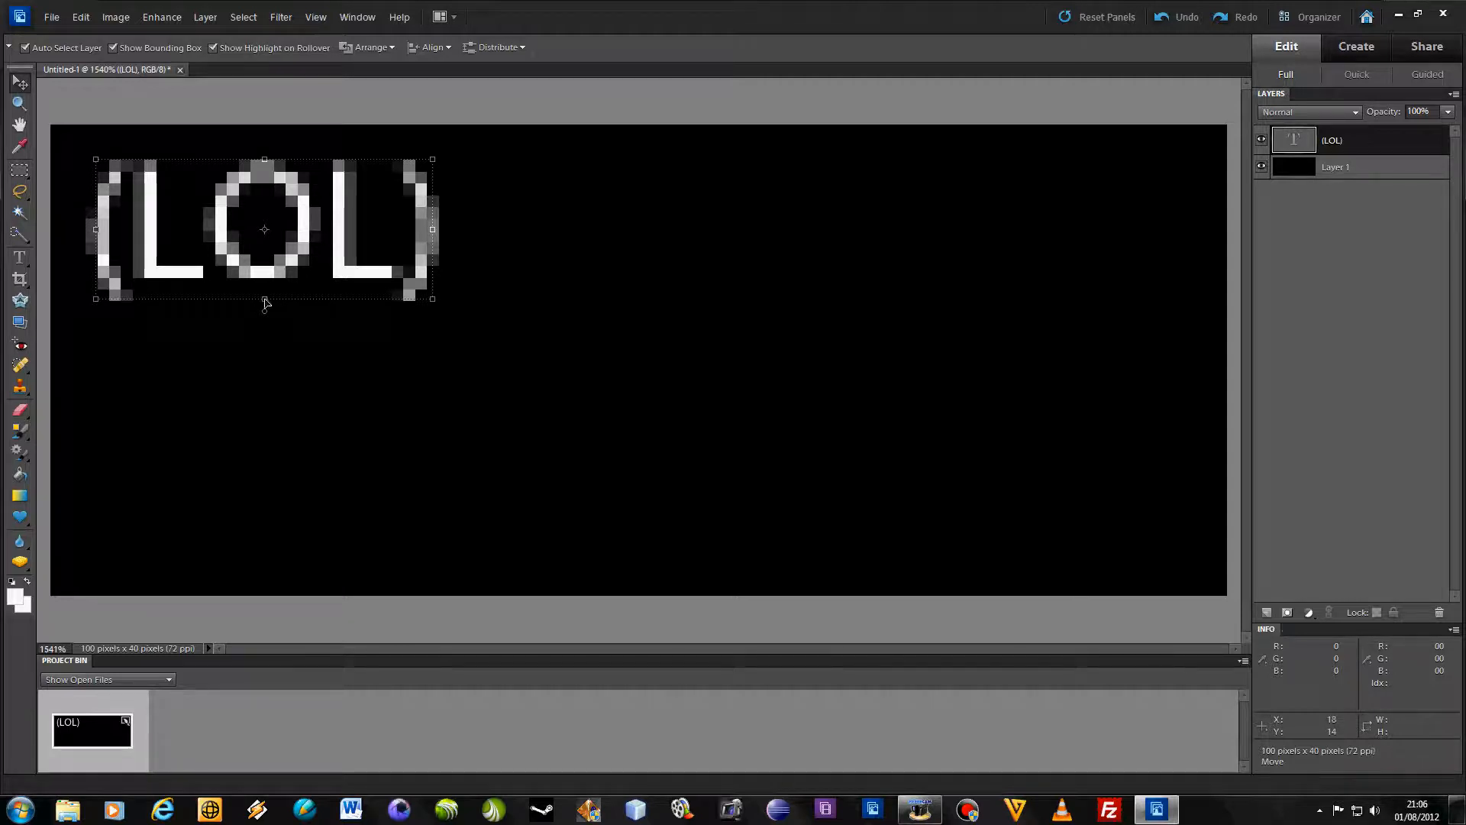
Step: Nudge the "(LOL)" text down by about 1 pixel in Free Transform, apply the transform and deselect the layer
{"action": "left_click", "coordinate": [263, 302]}
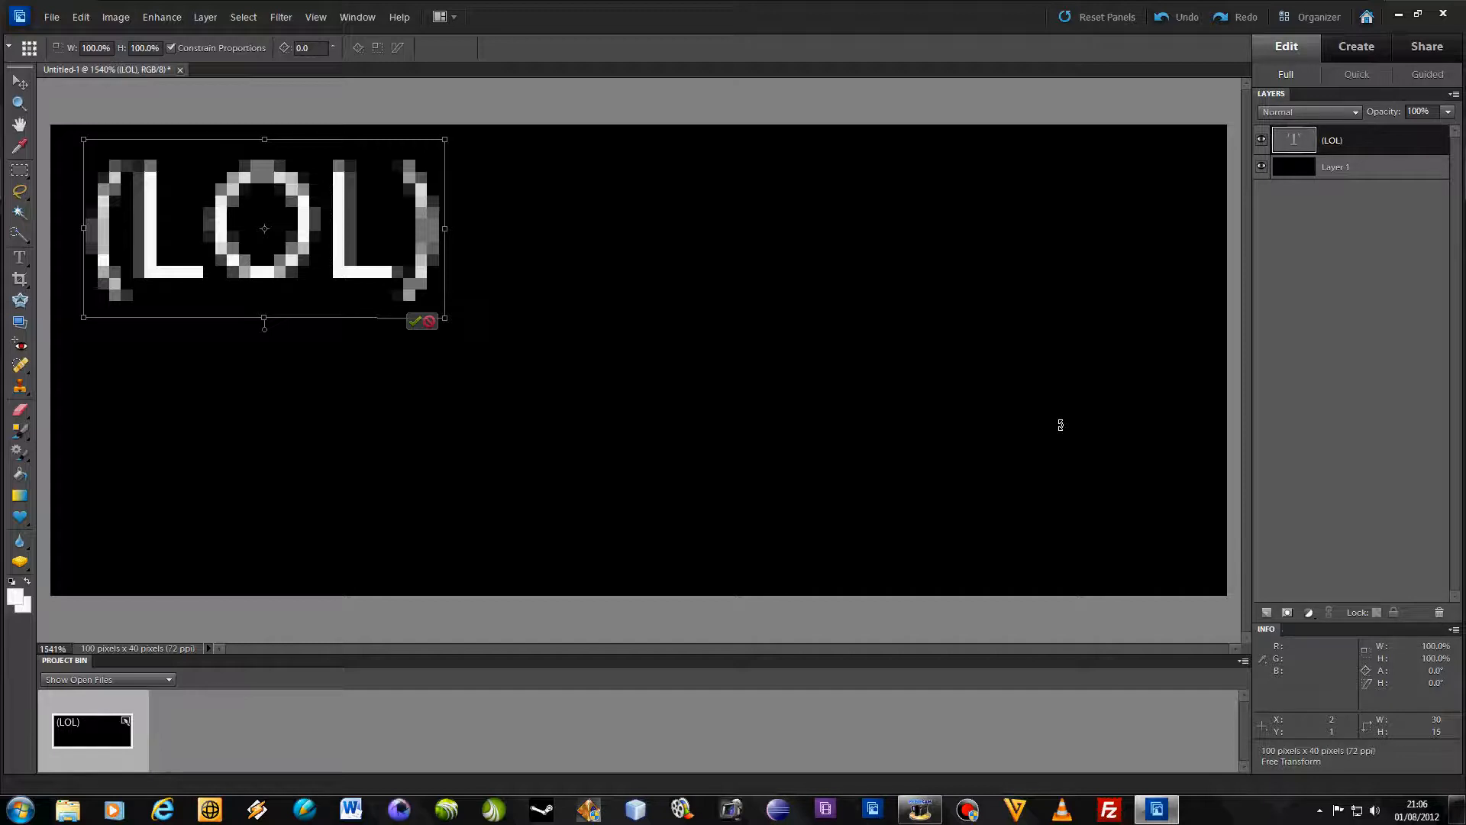
{"action": "key", "text": "Down"}
{"action": "key", "text": "Down"}
{"action": "key", "text": "Down"}
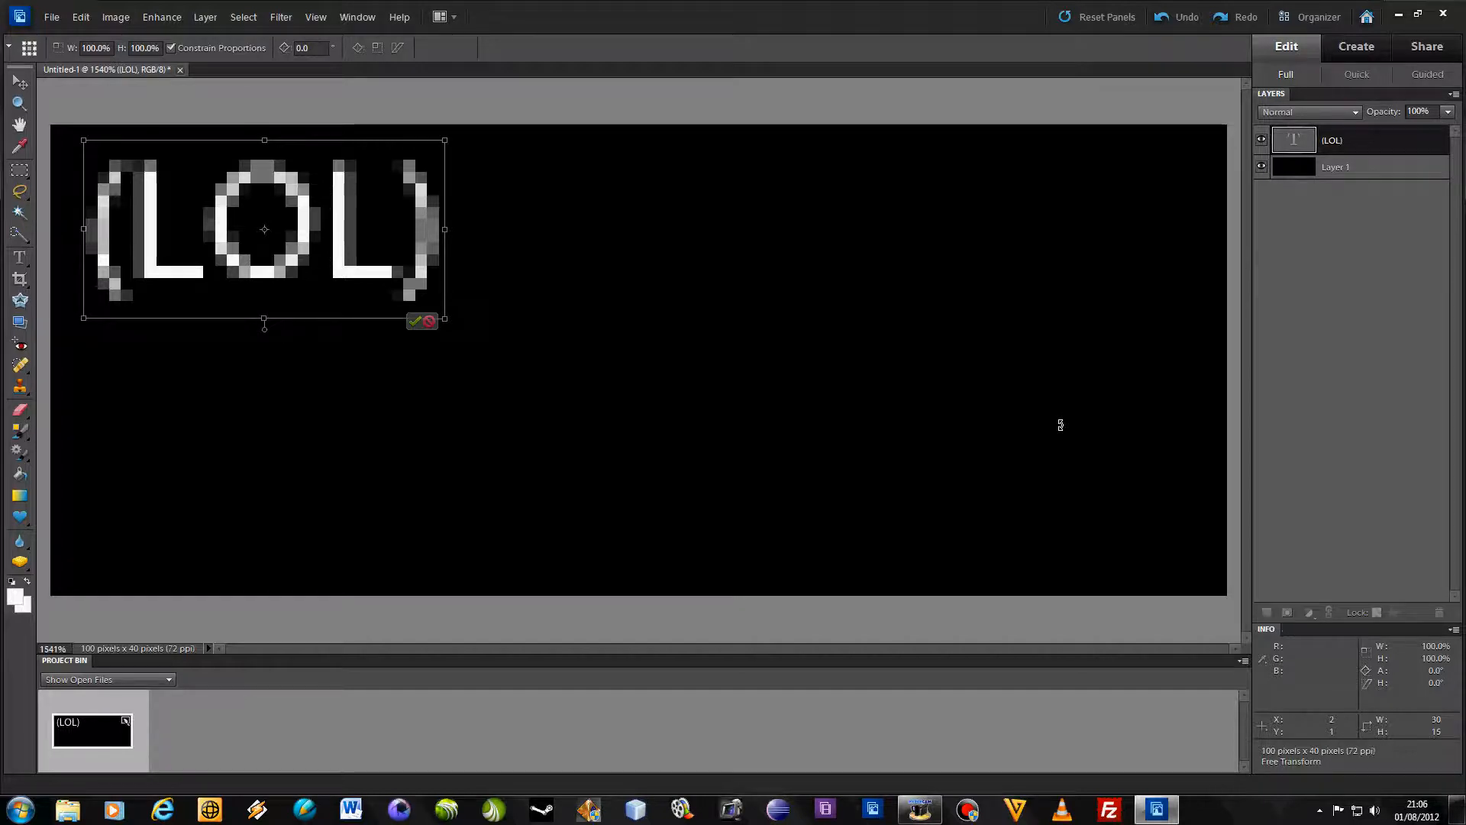
{"action": "key", "text": "Down"}
{"action": "key", "text": "Down"}
{"action": "key", "text": "Down"}
{"action": "key", "text": "Down"}
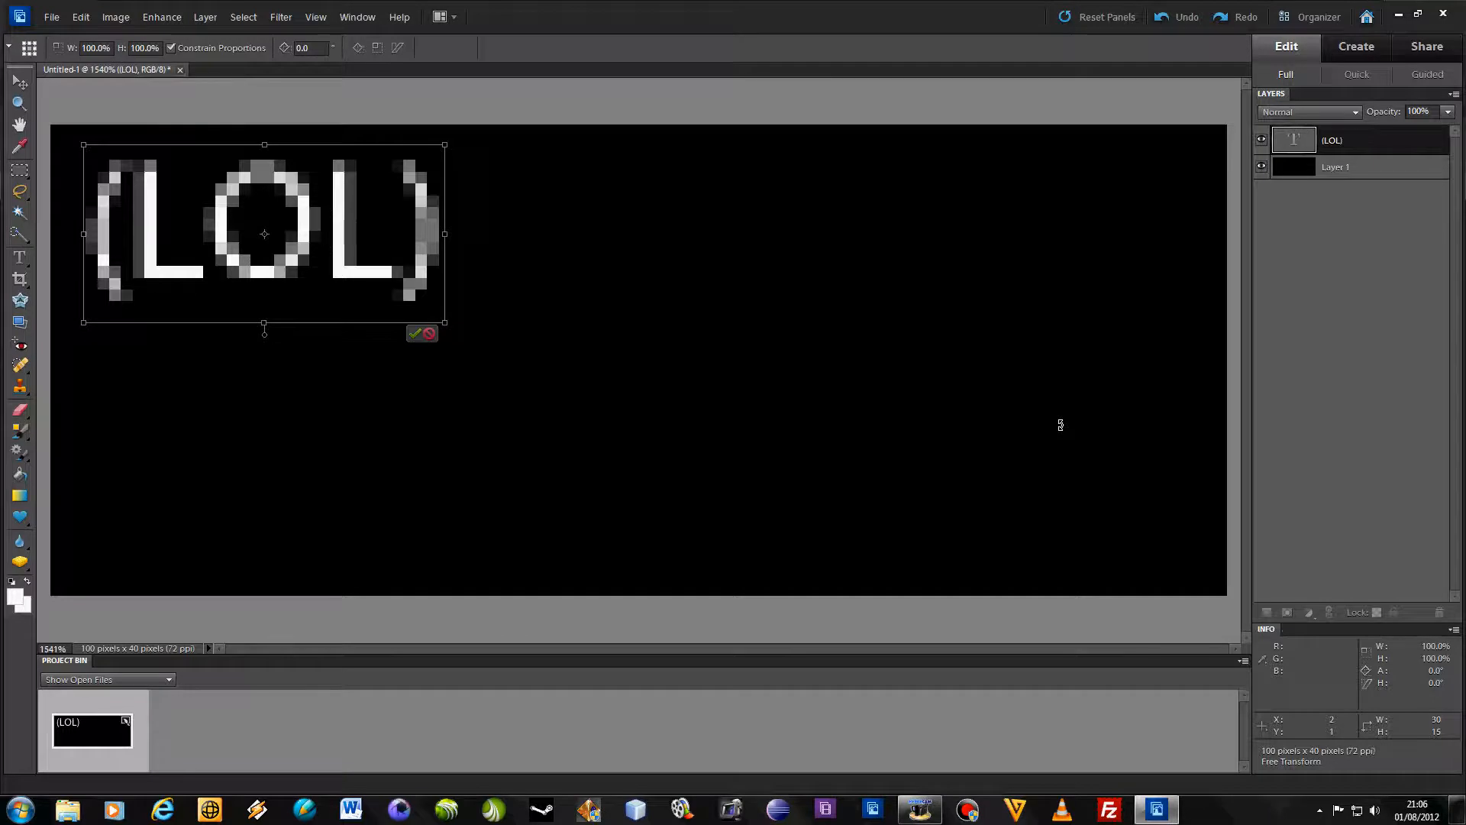
{"action": "key", "text": "Down"}
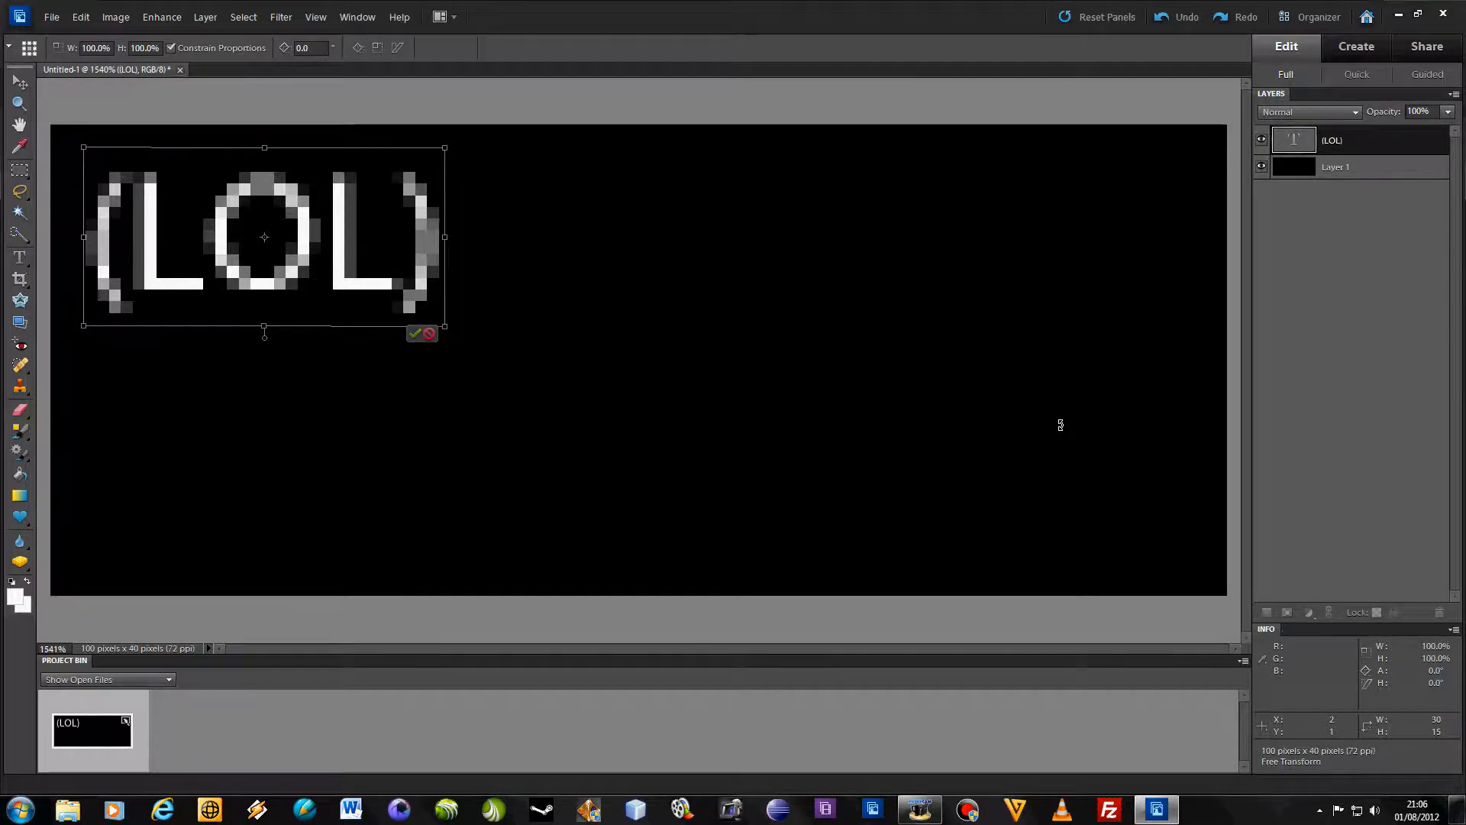
{"action": "left_click", "coordinate": [415, 333]}
{"action": "left_click", "coordinate": [615, 121]}
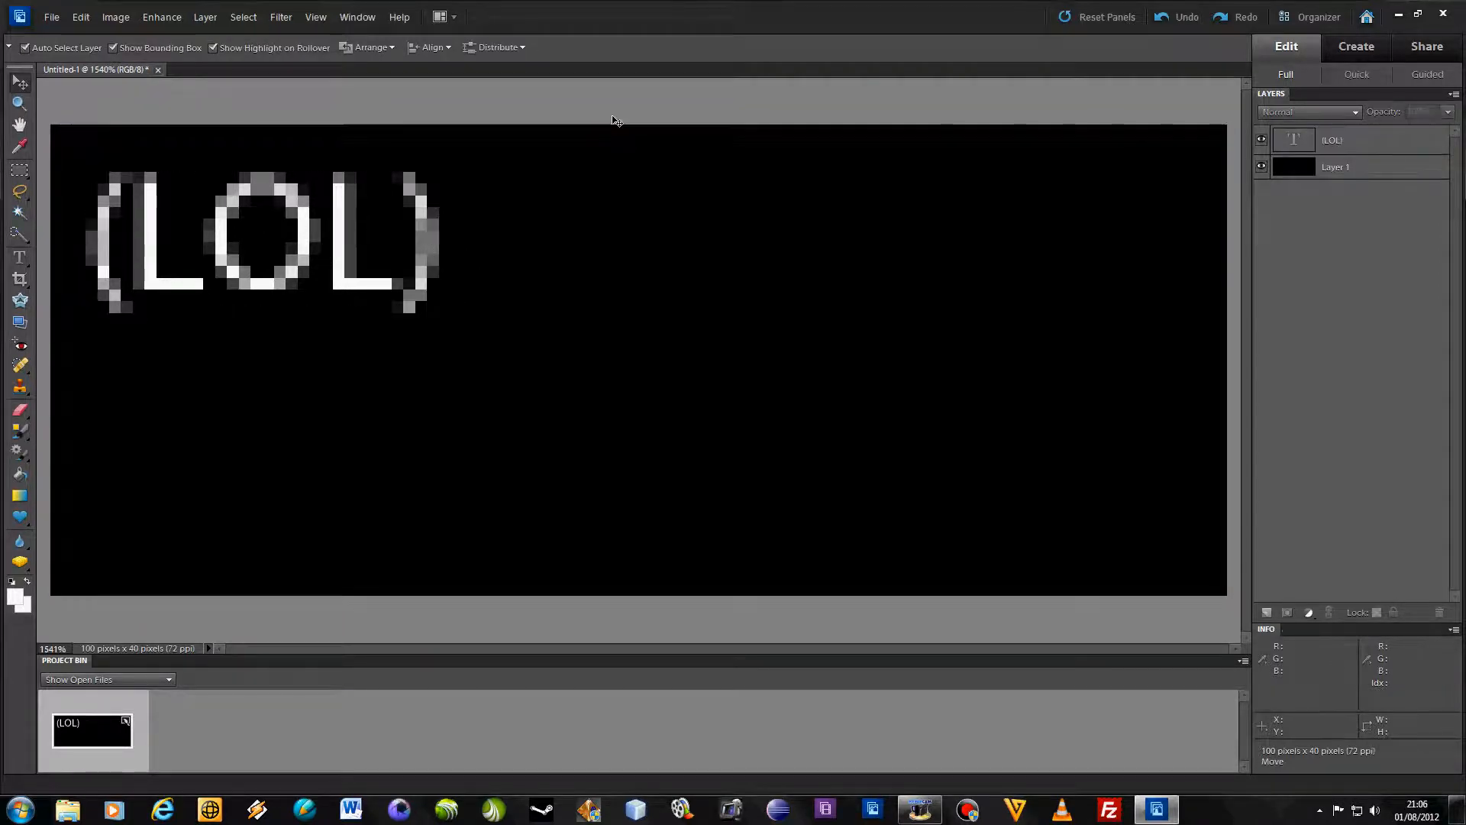
Step: Duplicate the "(LOL)" text layer and the black Layer 1 together within the same document, and deselect the copies
{"action": "left_click", "coordinate": [315, 19]}
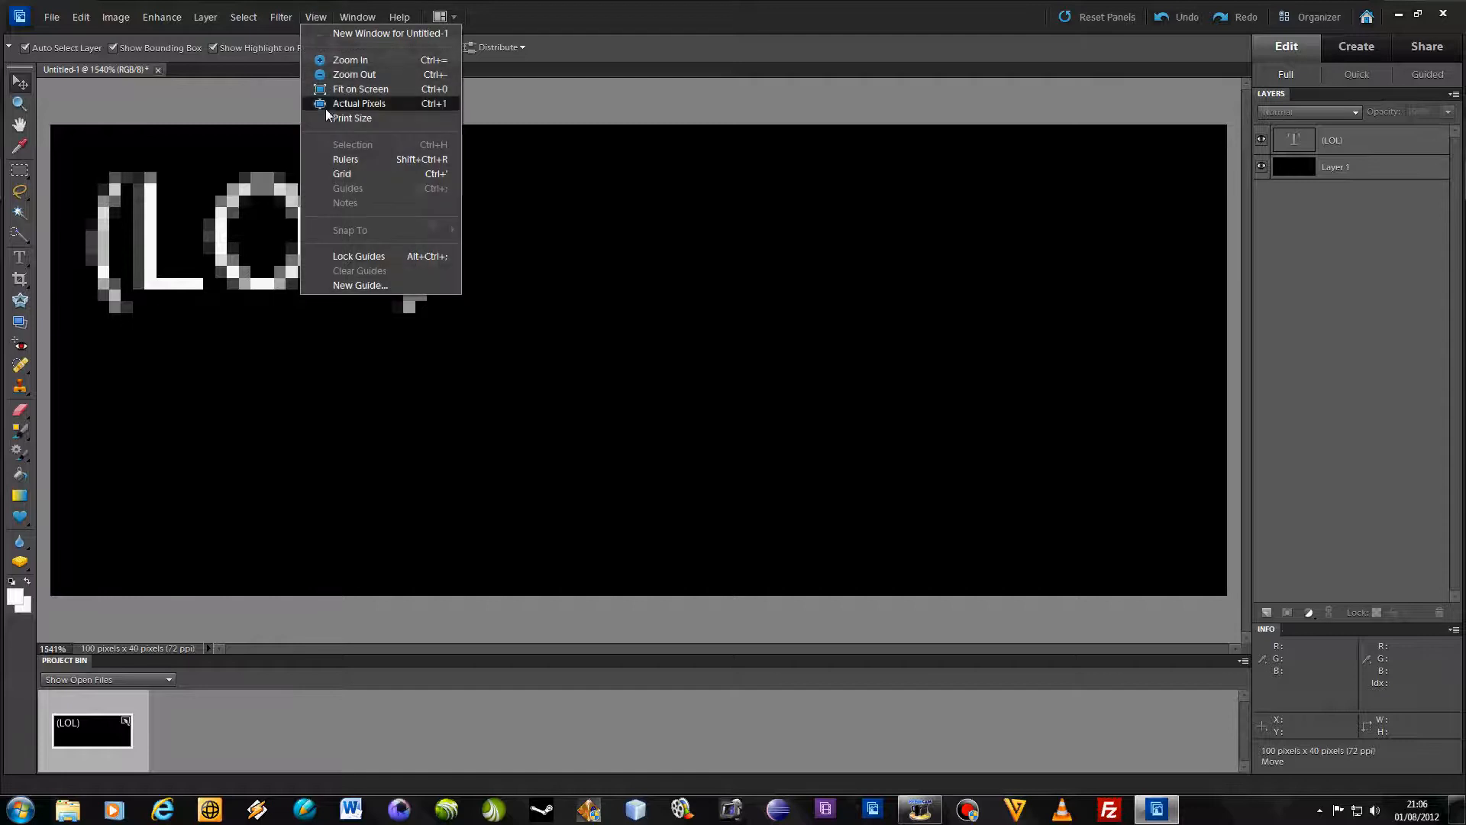
{"action": "left_click", "coordinate": [331, 107]}
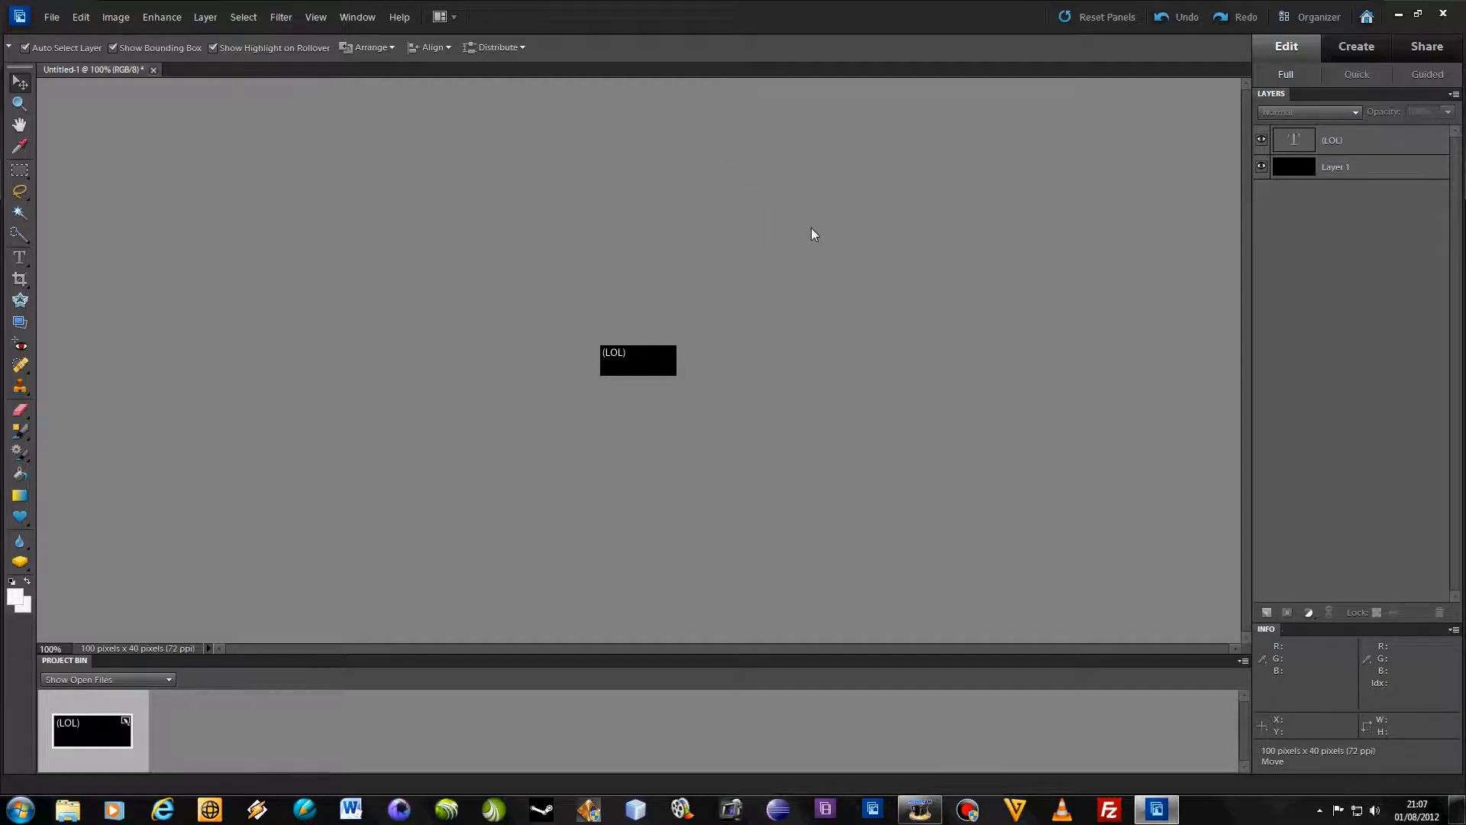
{"action": "left_click", "coordinate": [1396, 144]}
{"action": "left_click", "coordinate": [1388, 168], "text": "ctrl"}
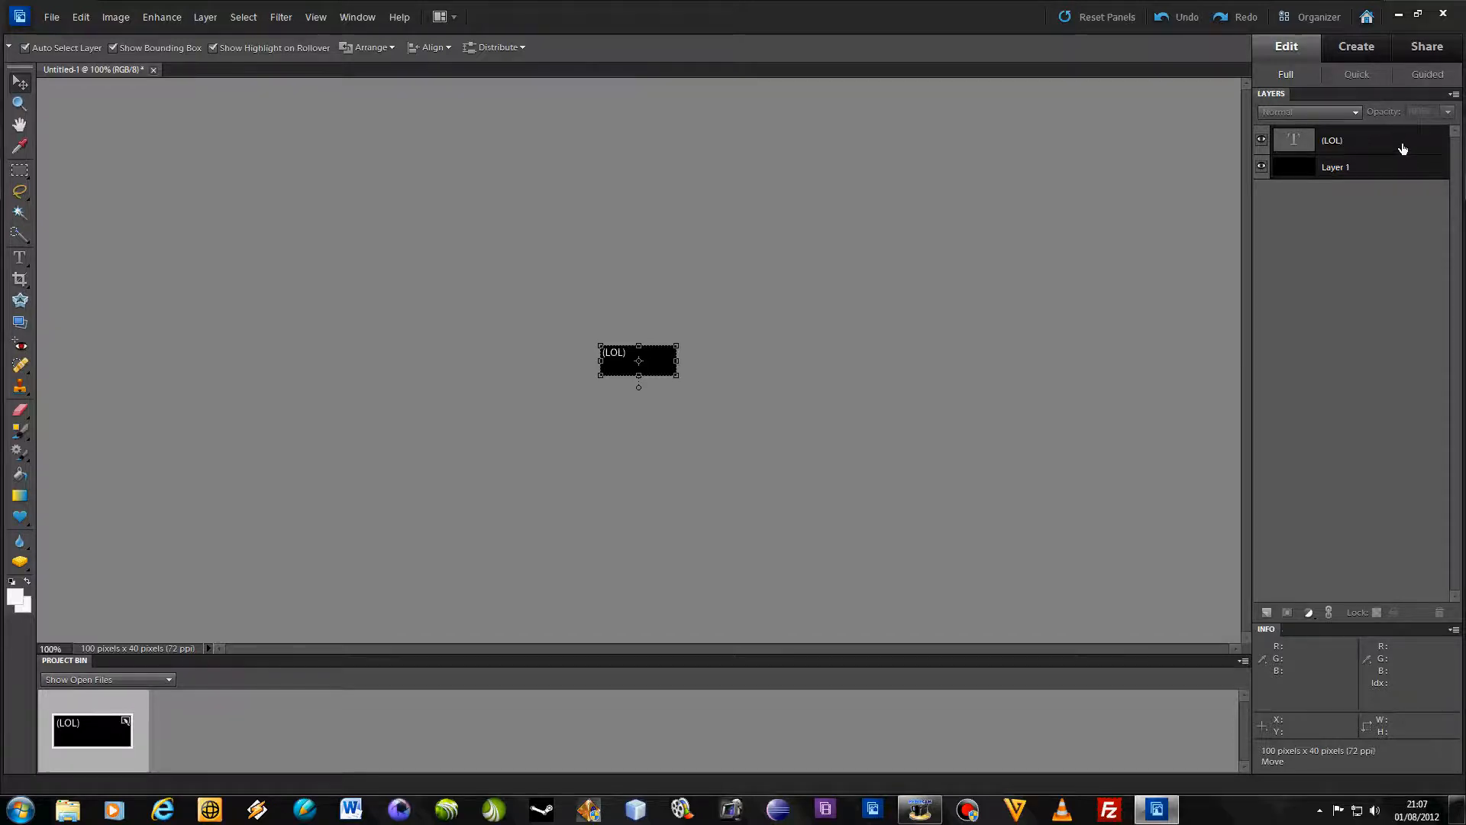
{"action": "right_click", "coordinate": [1403, 147]}
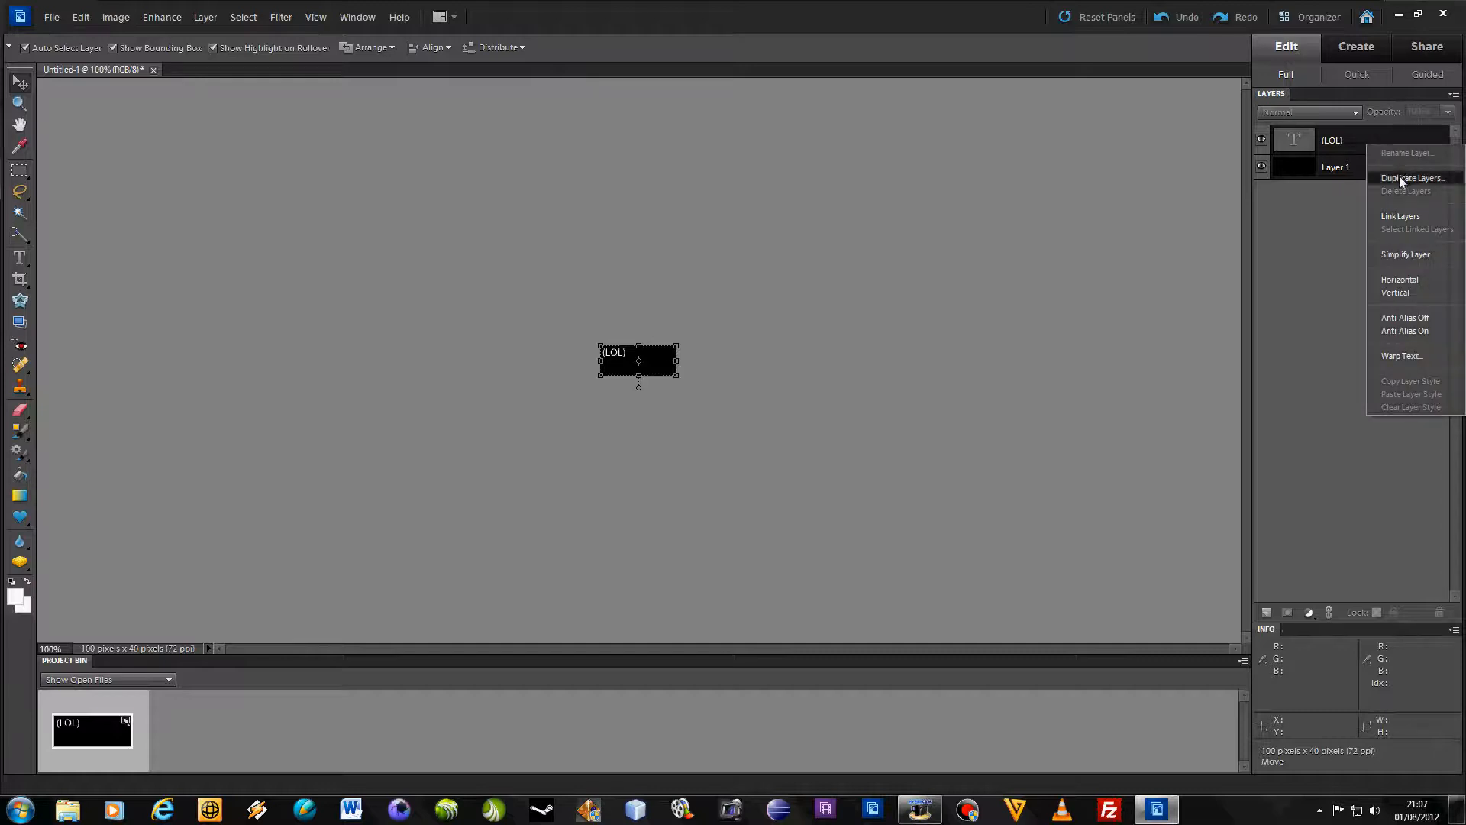
{"action": "left_click", "coordinate": [1399, 179]}
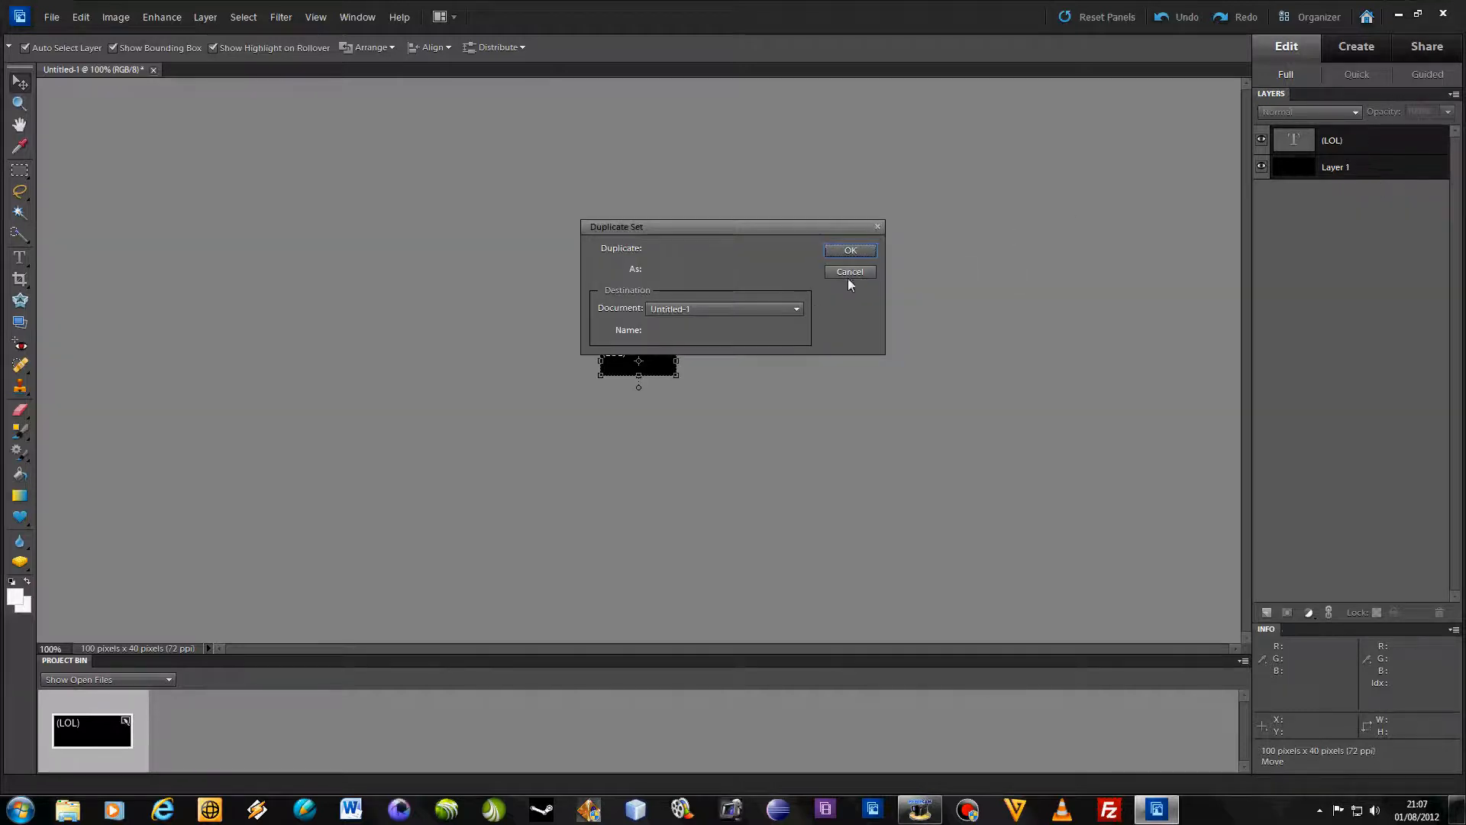
{"action": "left_click", "coordinate": [843, 254]}
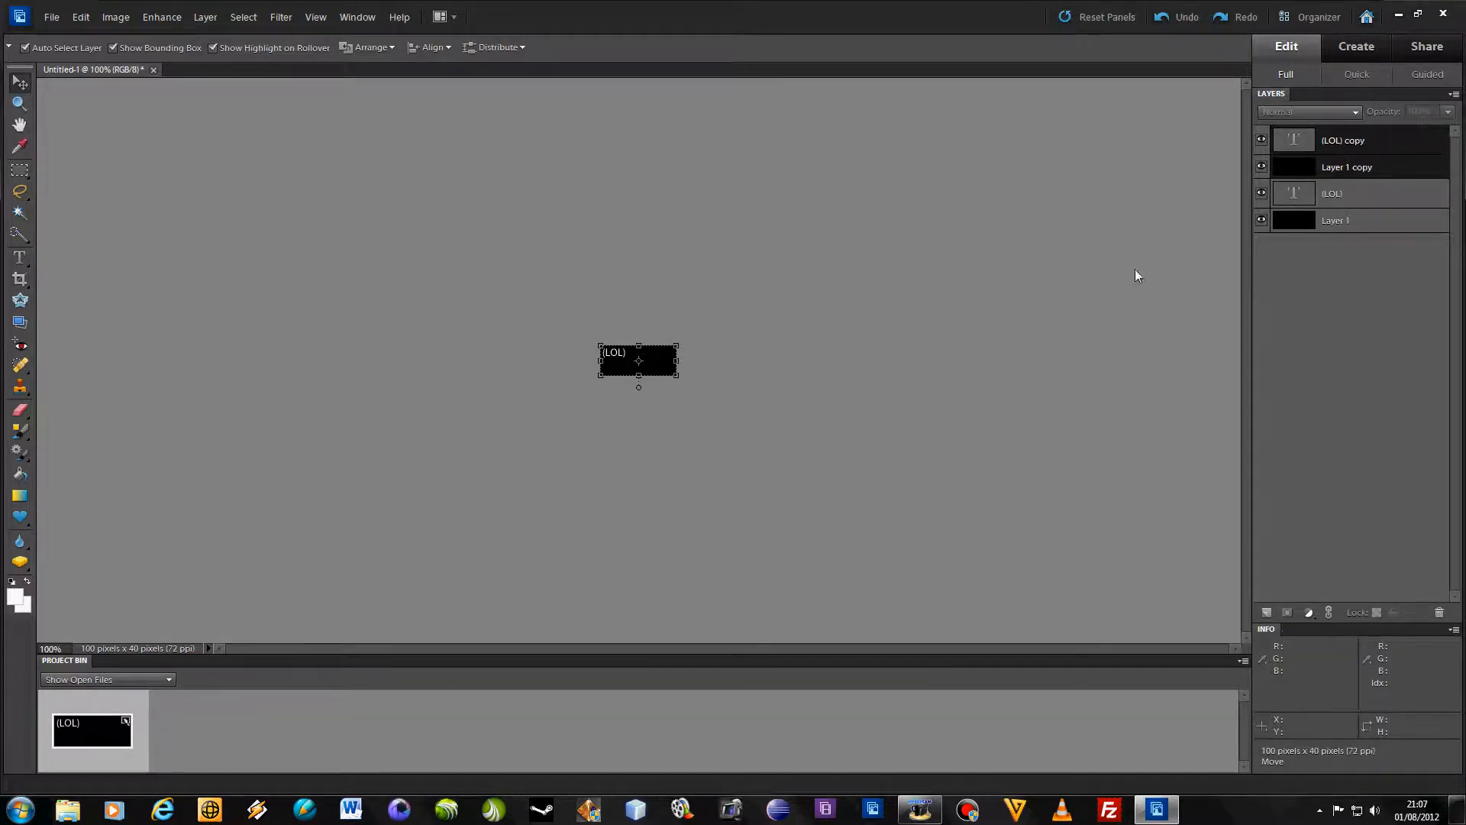
{"action": "left_click", "coordinate": [1197, 200]}
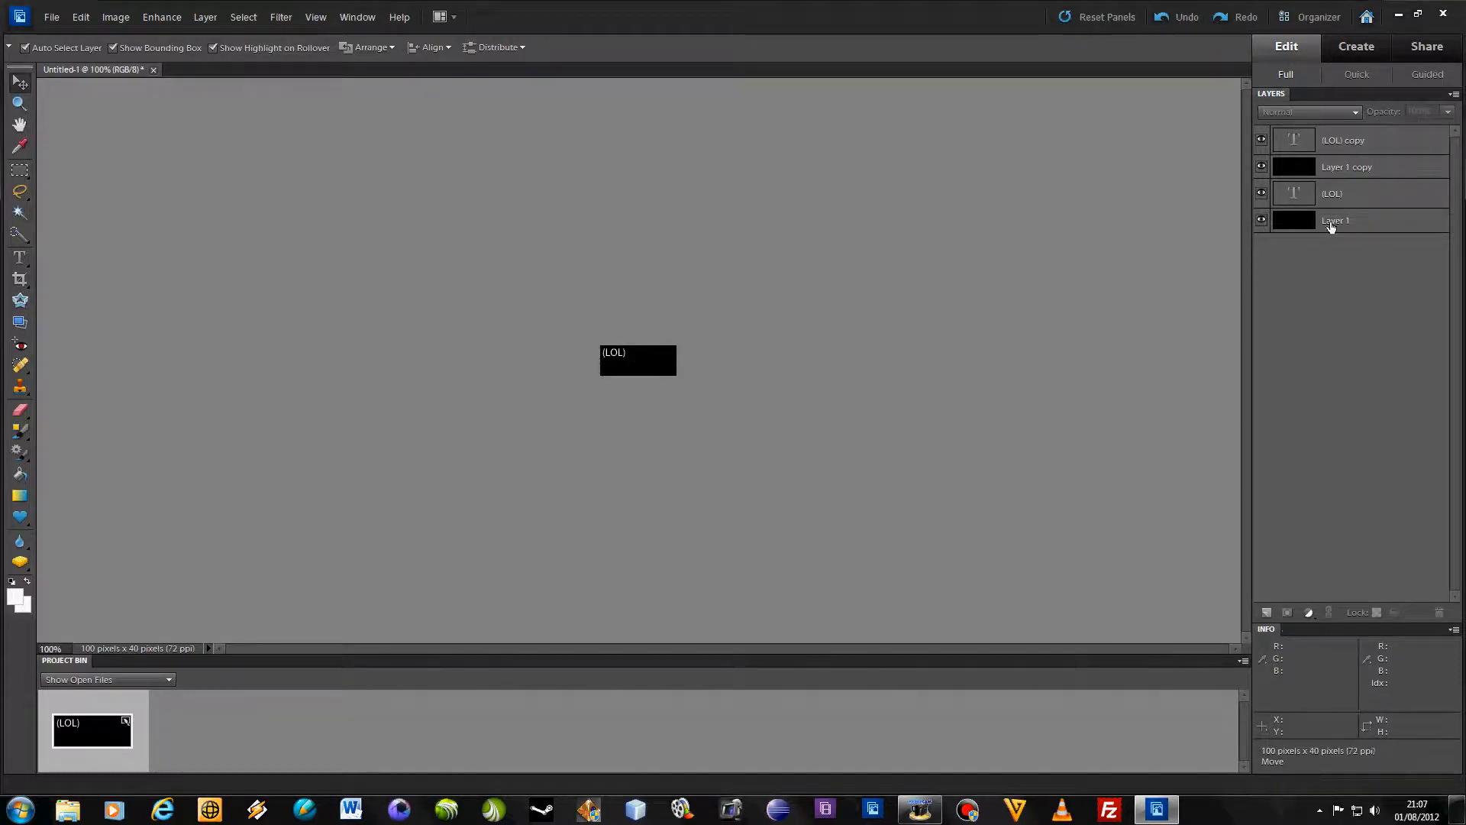
Step: Hide all four layers and show them again to check the original and duplicated text and background pairs
{"action": "left_click", "coordinate": [1261, 195]}
{"action": "left_click", "coordinate": [1262, 219]}
{"action": "left_click", "coordinate": [1261, 193]}
{"action": "left_click", "coordinate": [1261, 166]}
{"action": "left_click", "coordinate": [1261, 141]}
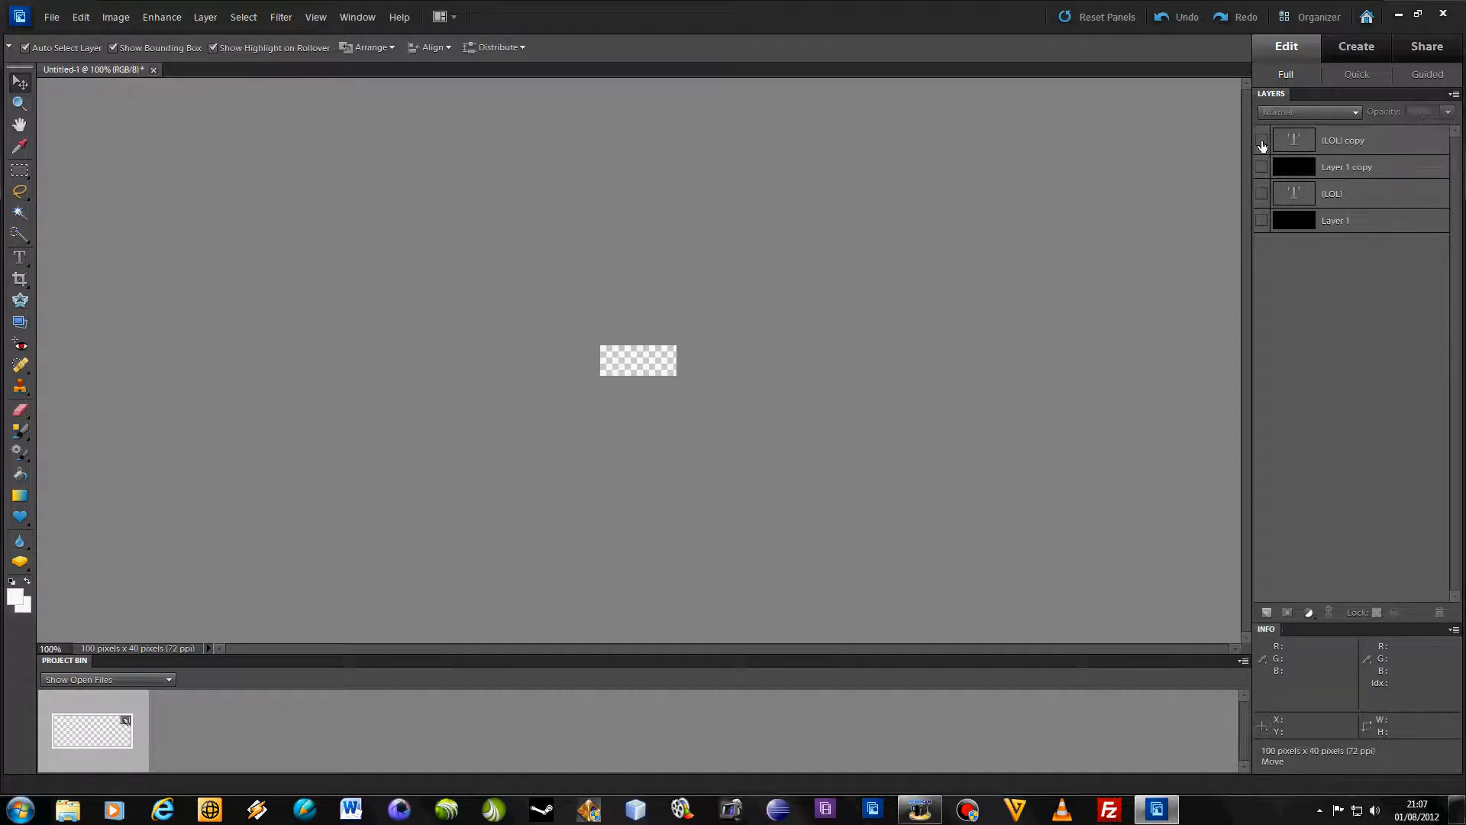
{"action": "left_click", "coordinate": [1261, 166]}
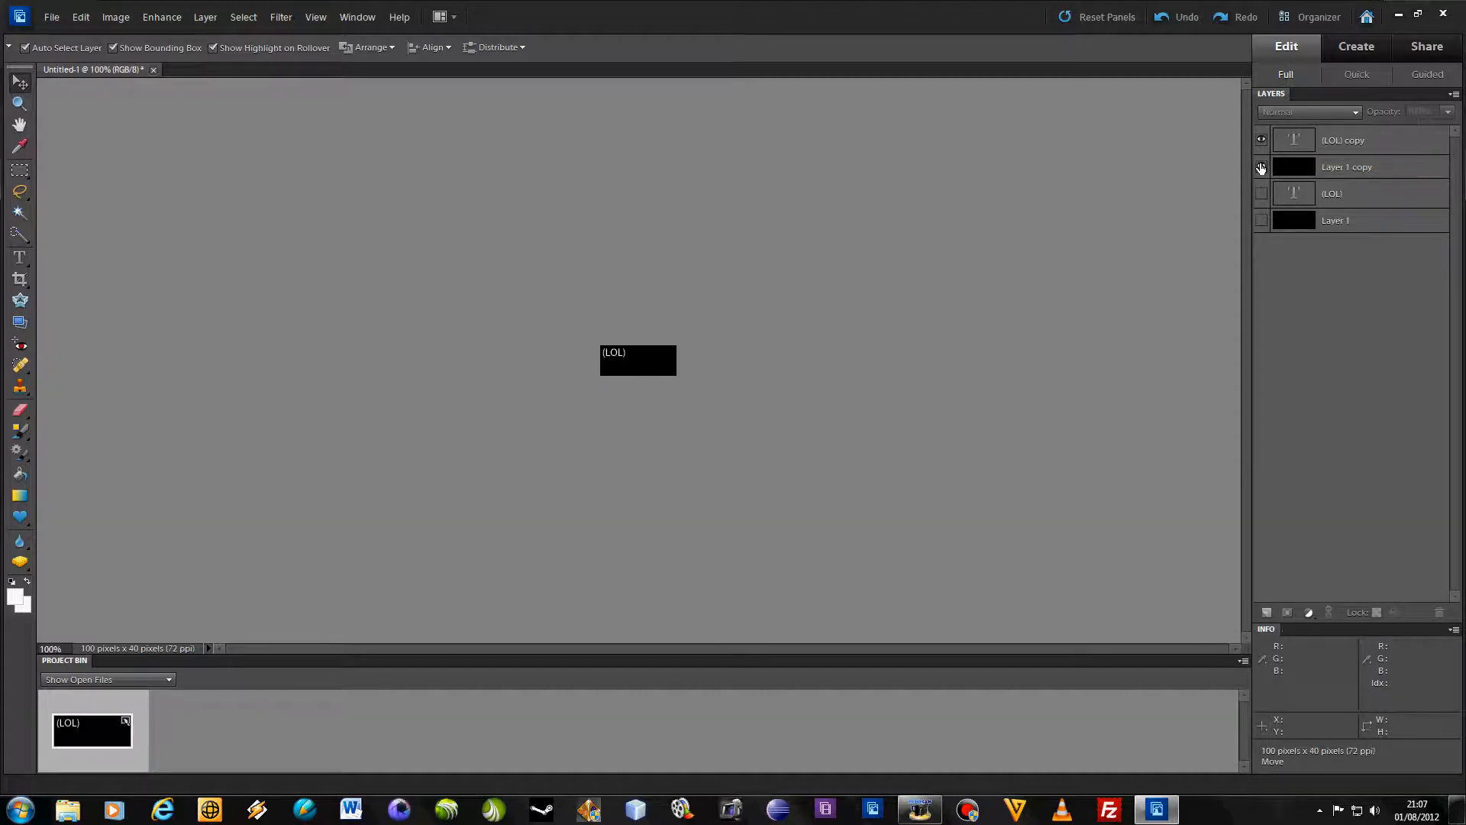
{"action": "left_click", "coordinate": [1262, 140]}
{"action": "left_click", "coordinate": [1262, 194]}
{"action": "left_click", "coordinate": [1262, 220]}
Step: Add the white 24 pt text "<===" above the "(LOL)" copy layer and move it about 10 pixels left so it fits within the canvas
{"action": "left_click", "coordinate": [1400, 141]}
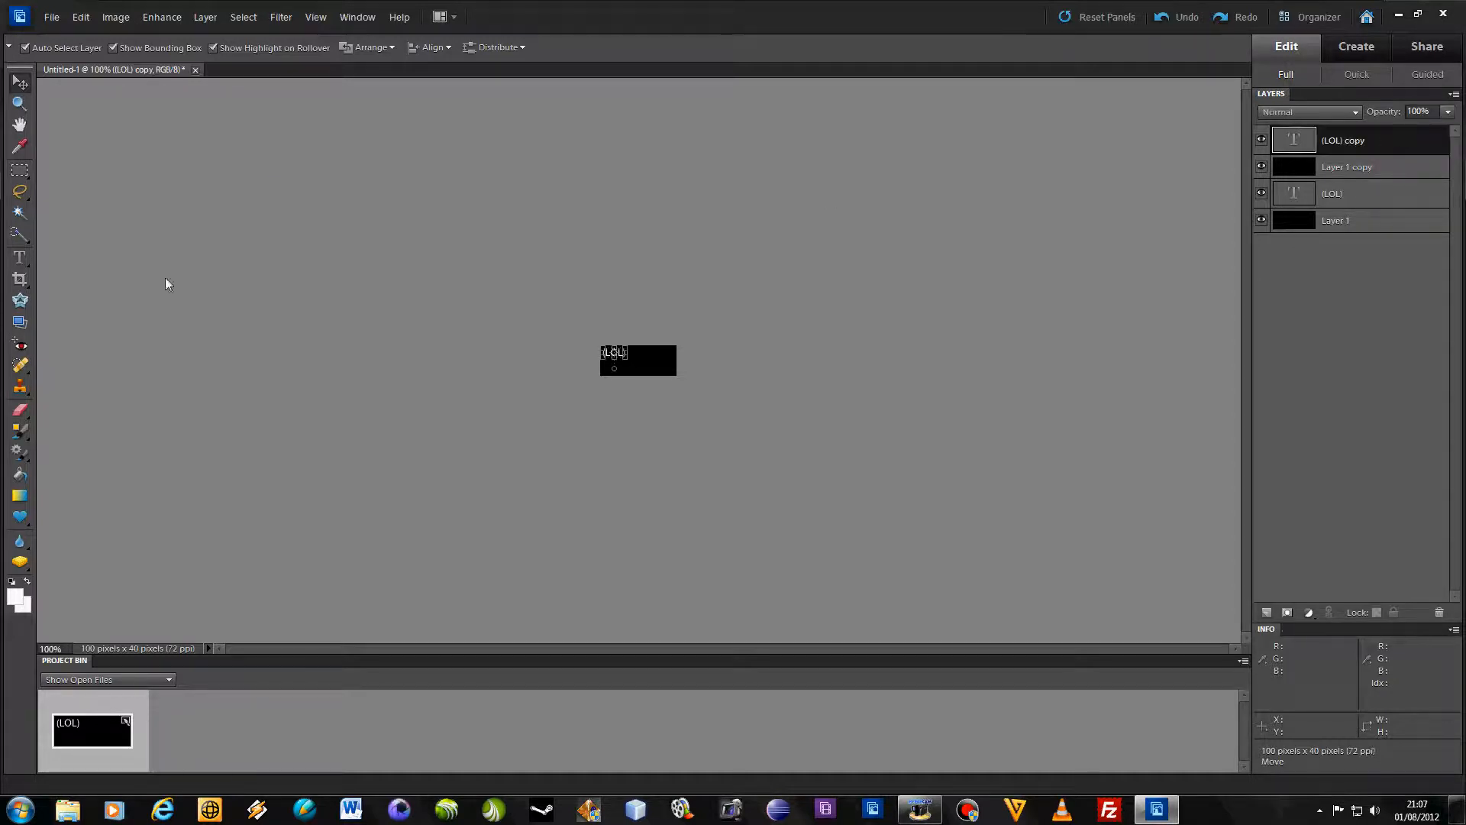
{"action": "left_click", "coordinate": [27, 257]}
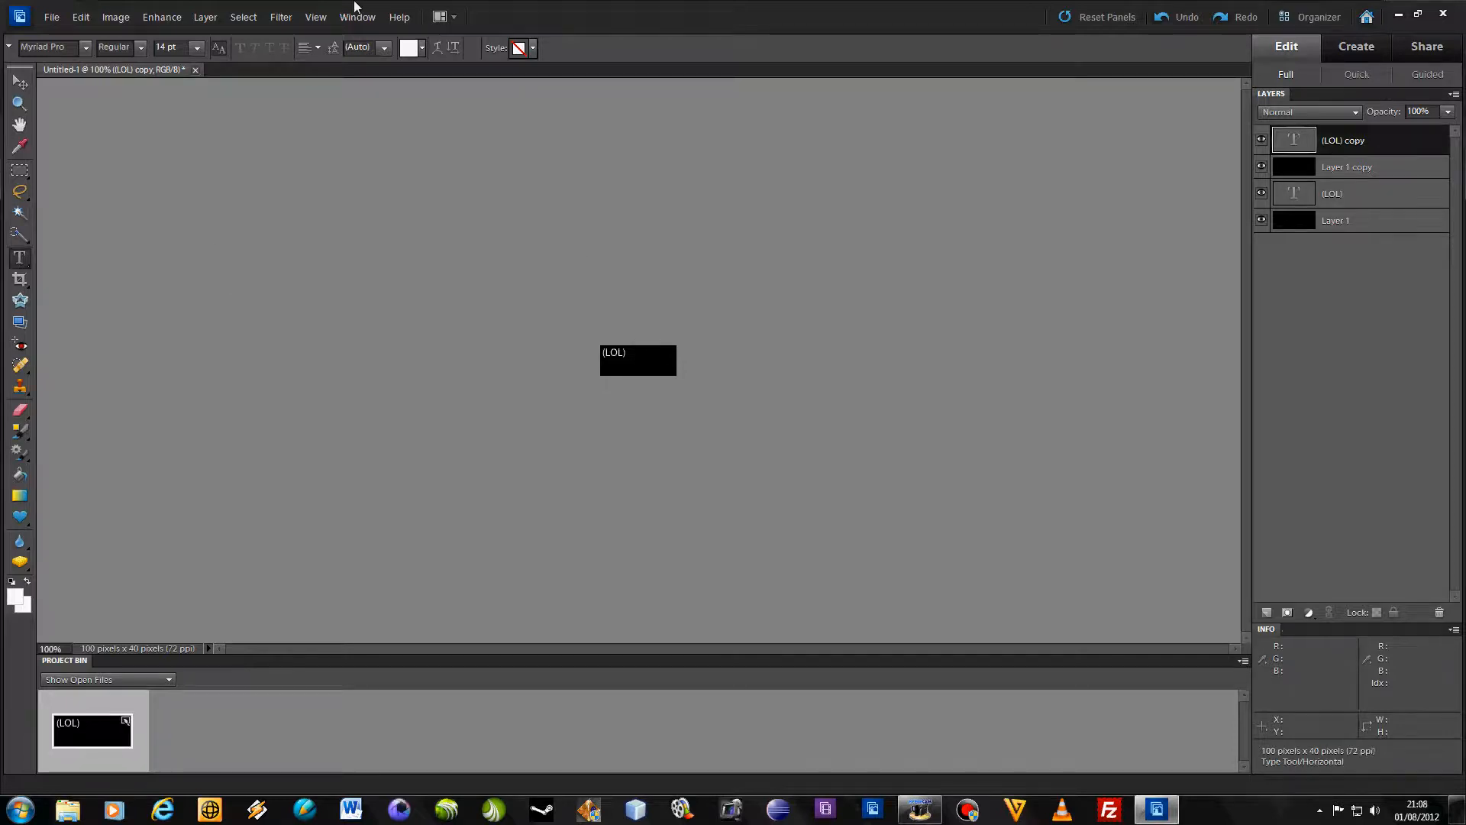
{"action": "left_click", "coordinate": [316, 17]}
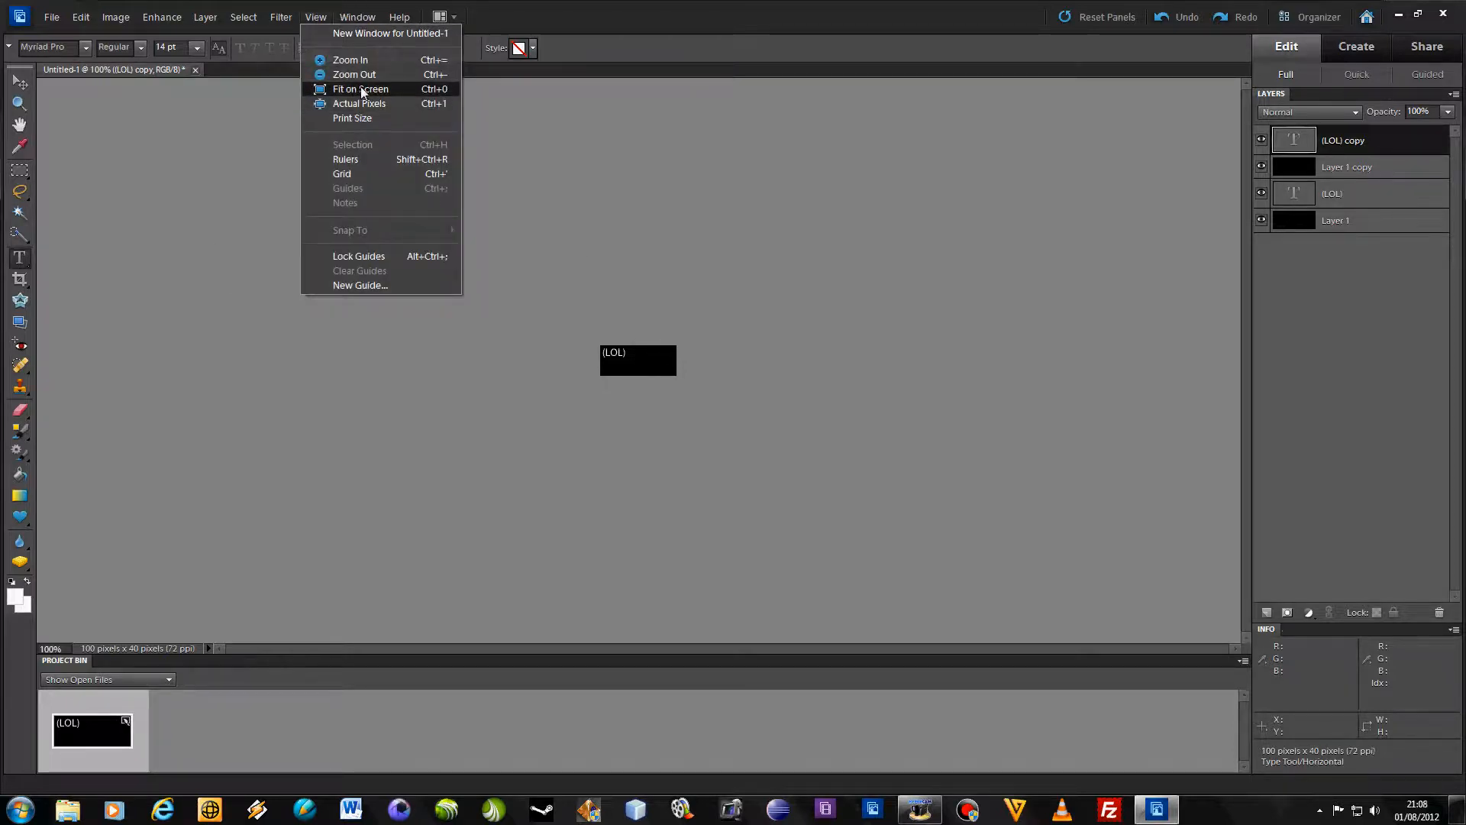
{"action": "left_click", "coordinate": [362, 90]}
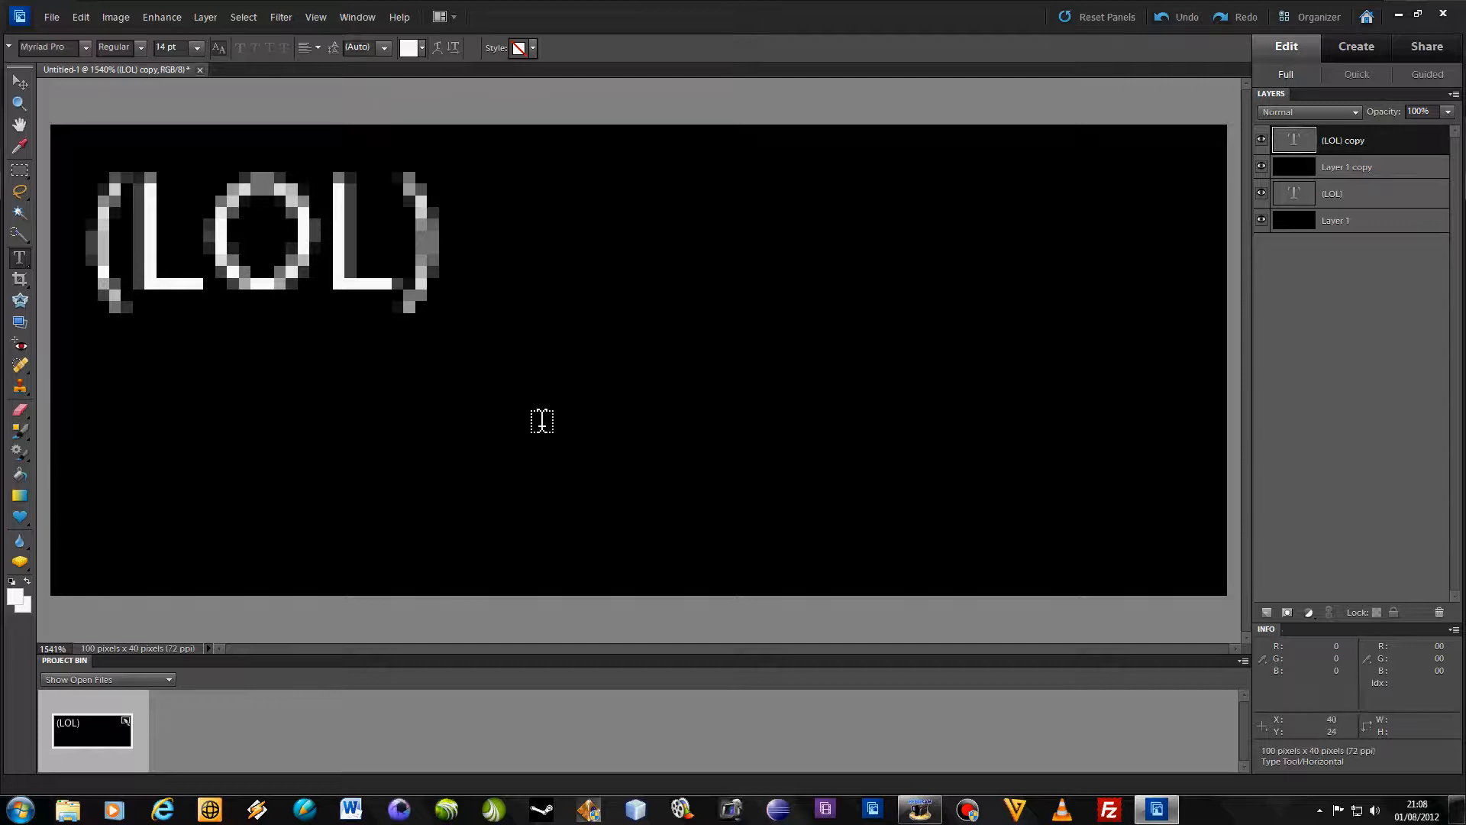
{"action": "left_click", "coordinate": [542, 421]}
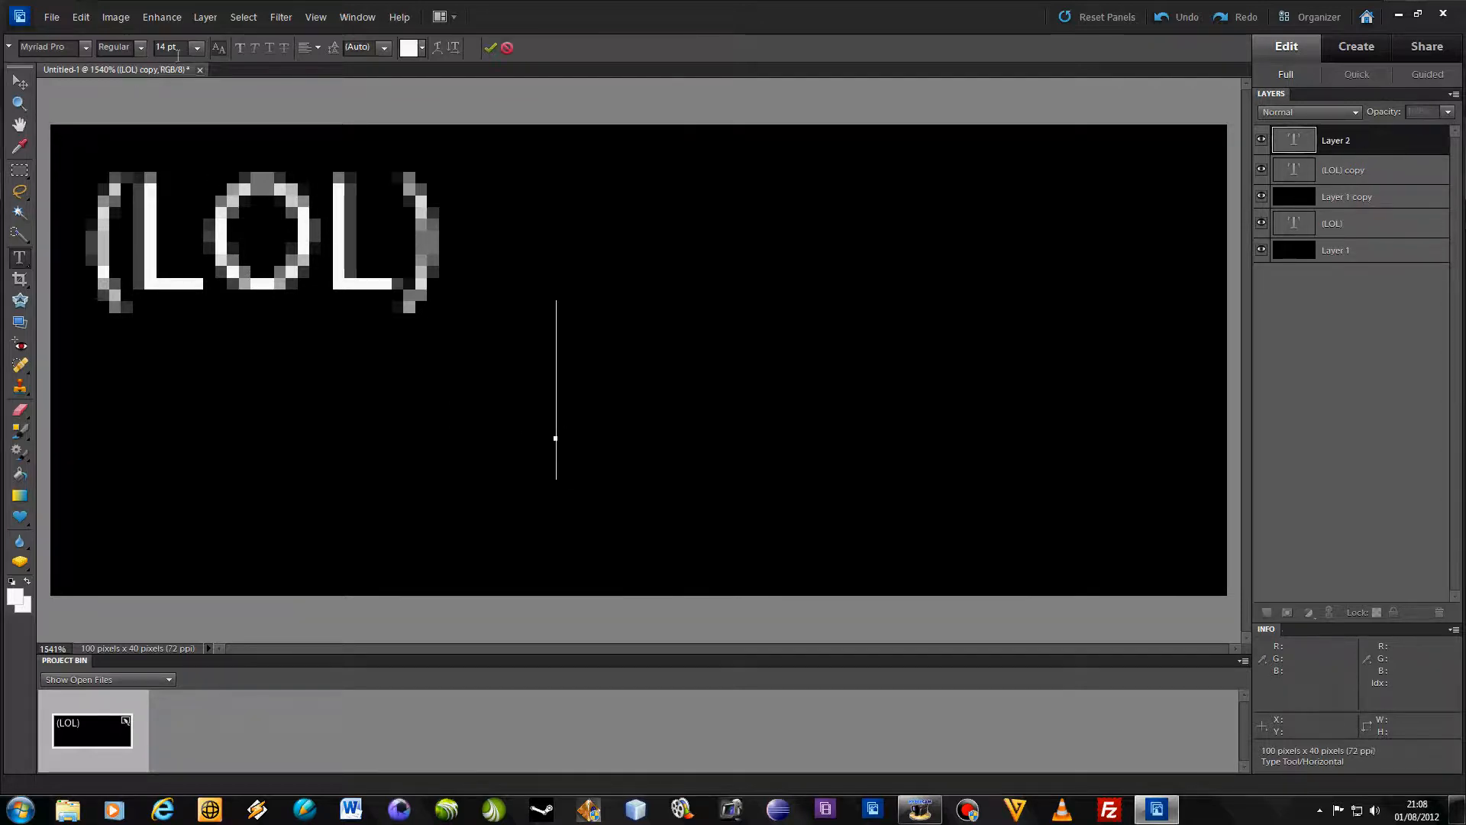
{"action": "left_click", "coordinate": [200, 47]}
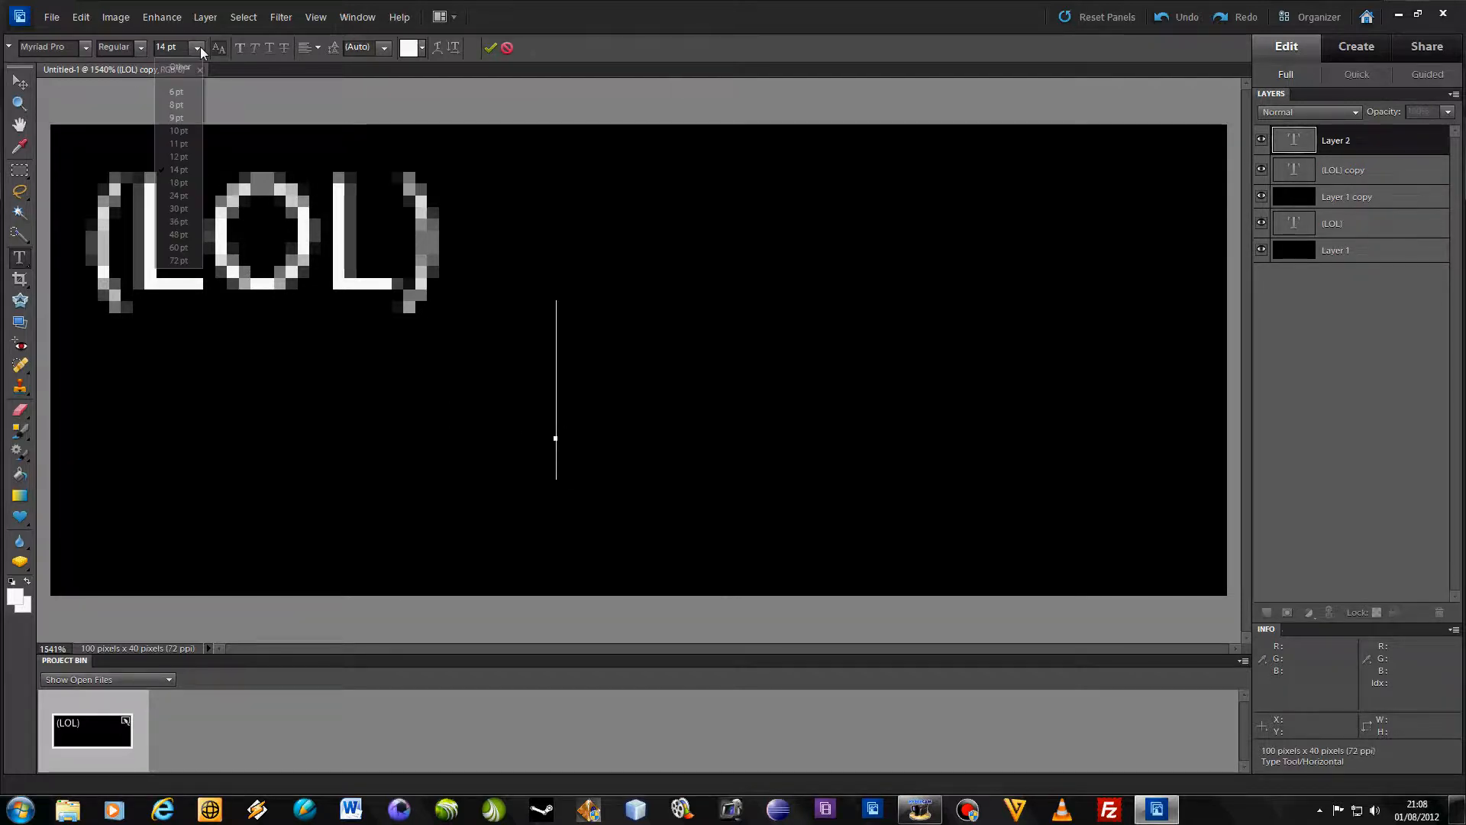
{"action": "left_click", "coordinate": [183, 197]}
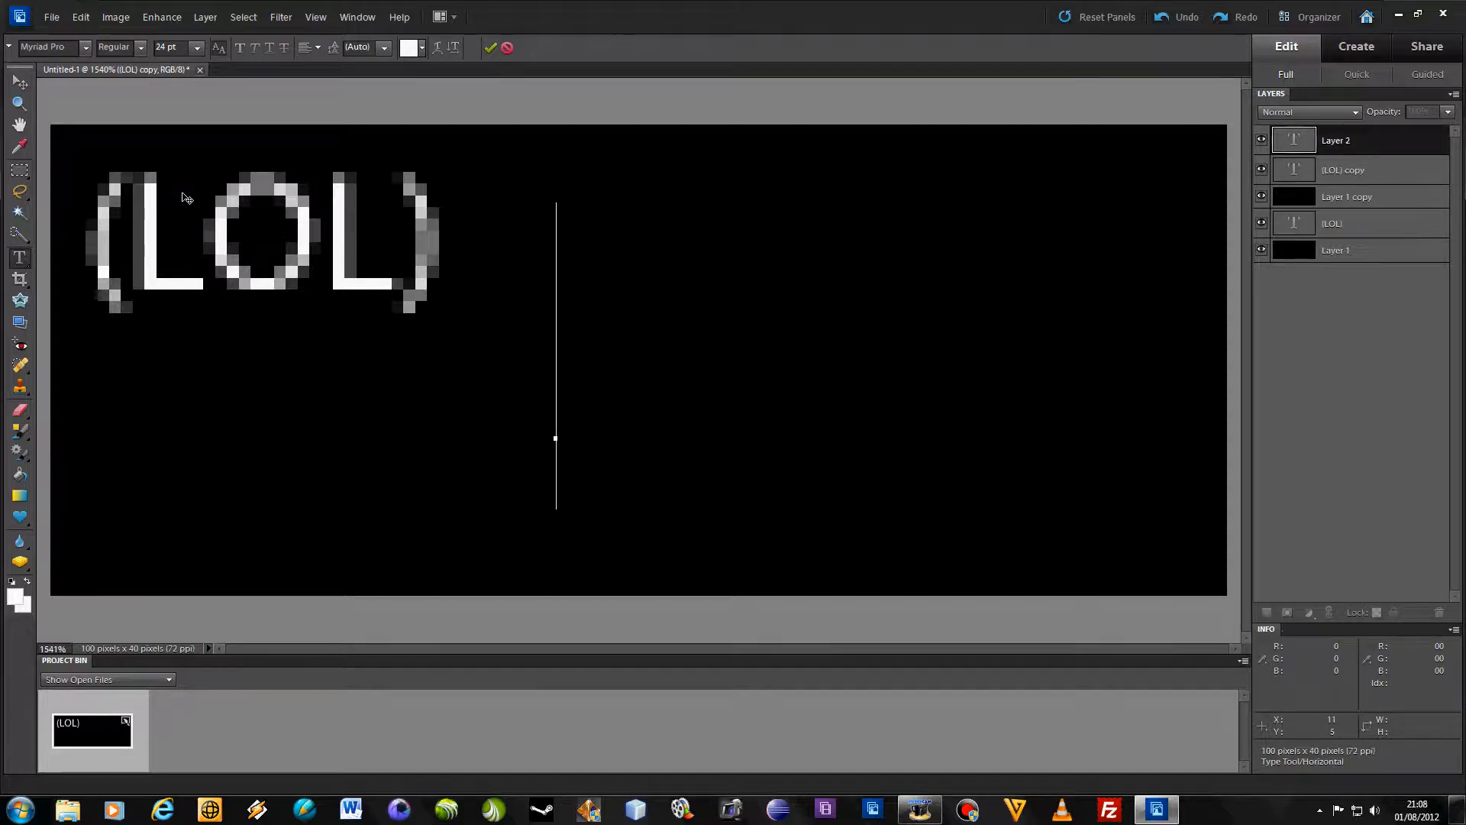
{"action": "type", "text": "<"}
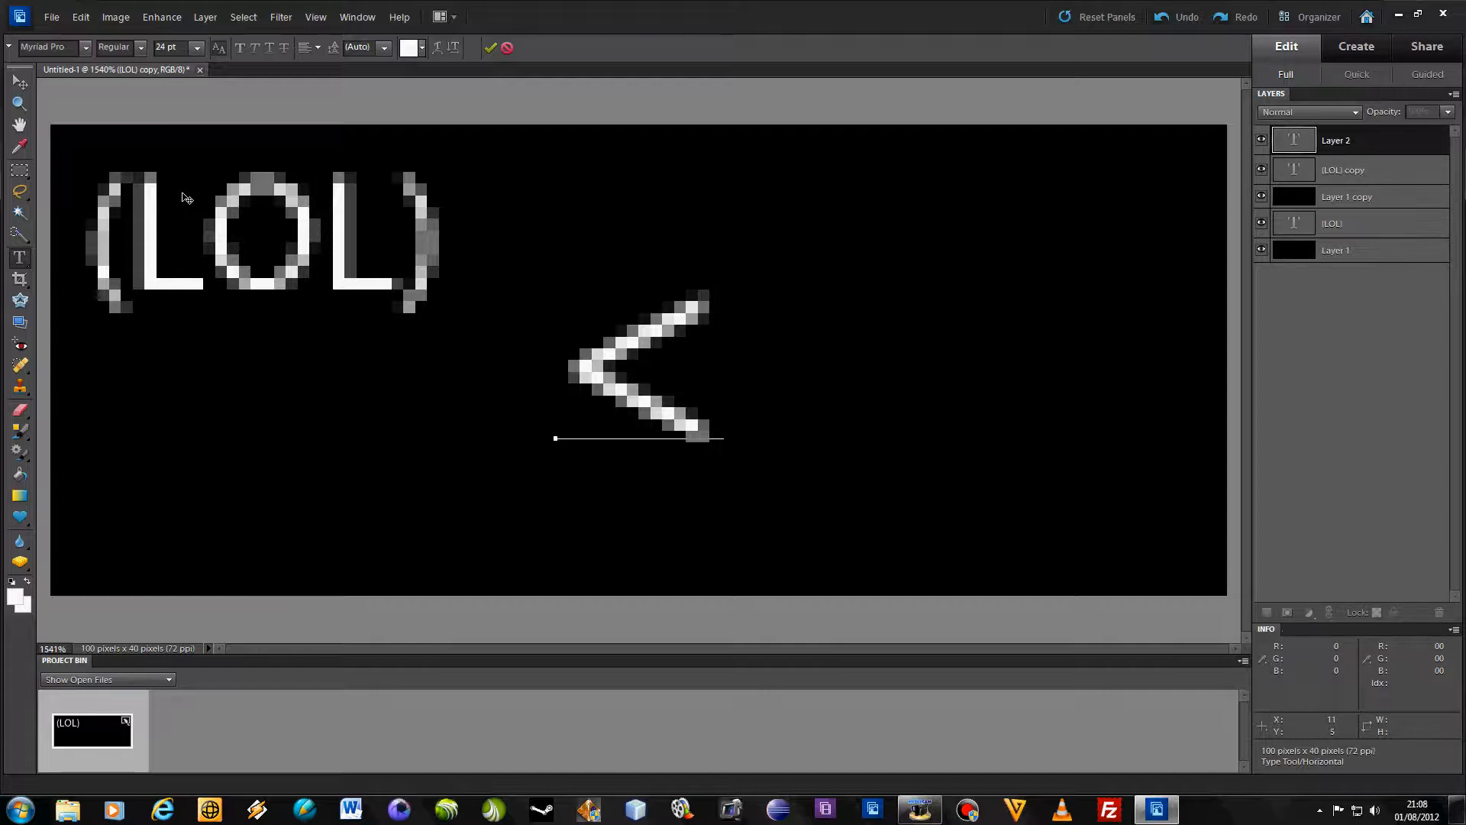
{"action": "type", "text": "=="}
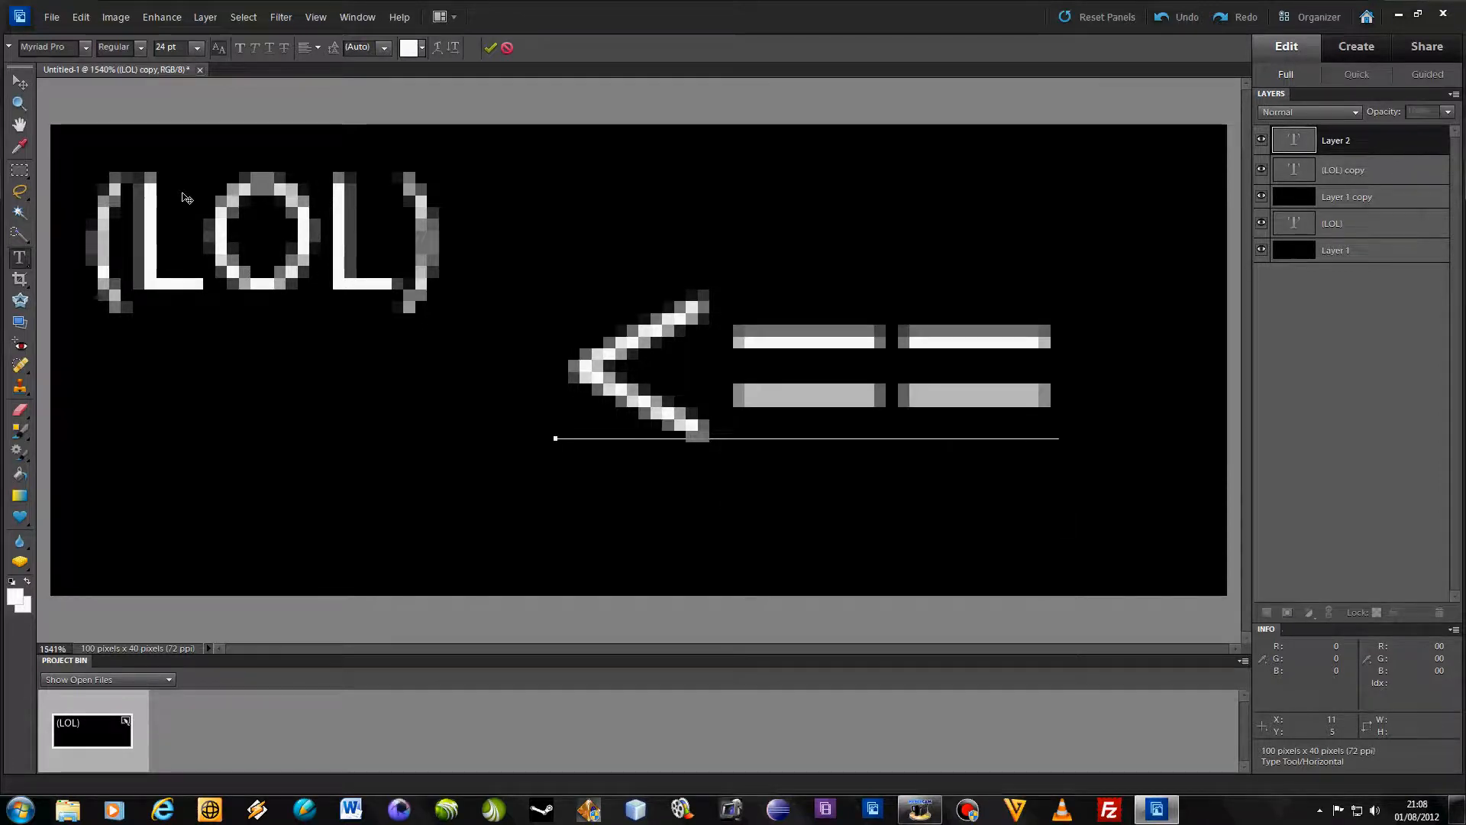
{"action": "type", "text": "="}
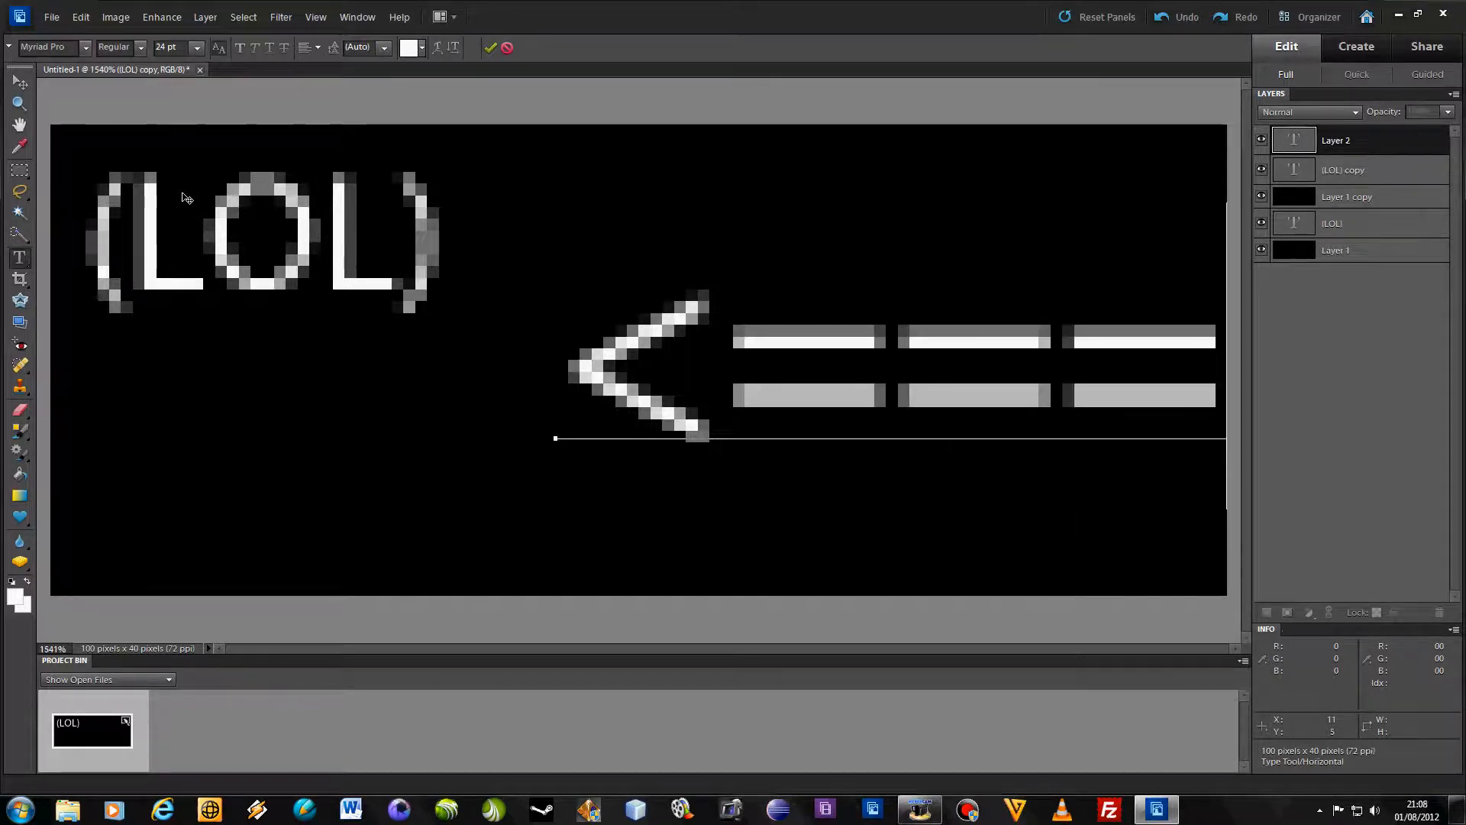
{"action": "left_click", "coordinate": [19, 80]}
{"action": "left_click_drag", "start_coordinate": [784, 353], "coordinate": [663, 362]}
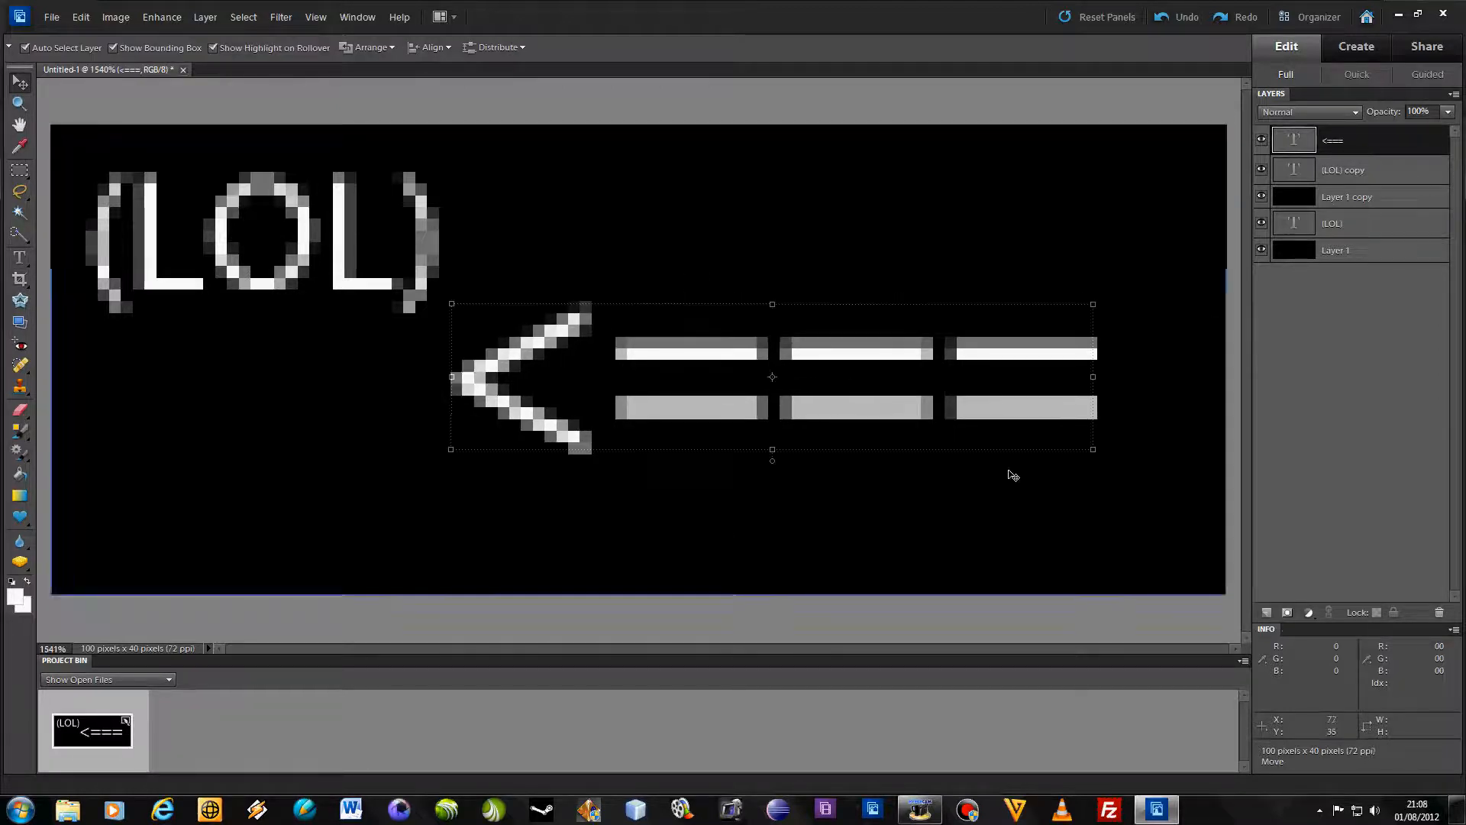
Step: Recolour the whole "<===" text green and commit the edit
{"action": "double_click", "coordinate": [797, 348]}
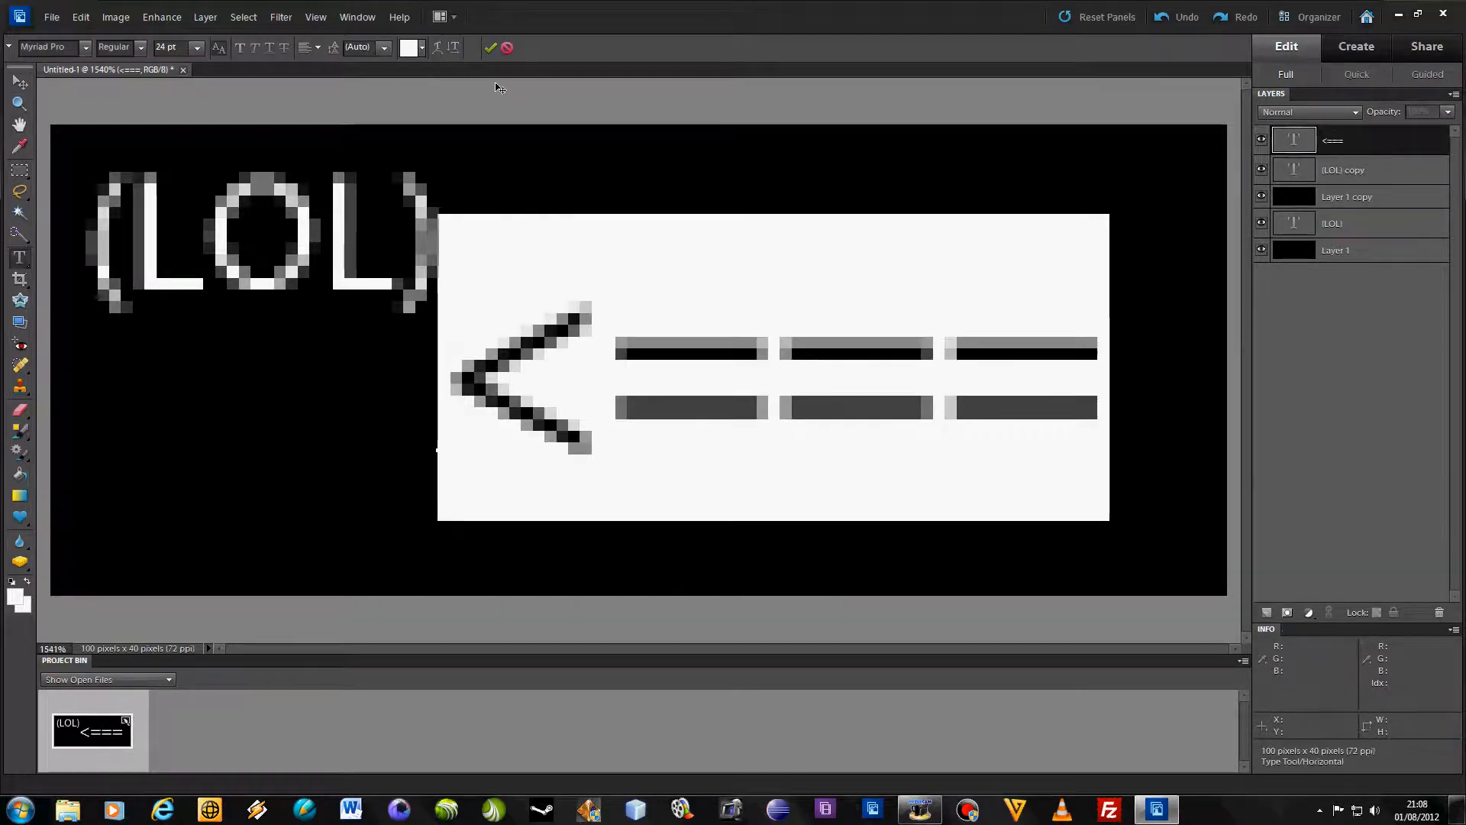
{"action": "left_click", "coordinate": [423, 49]}
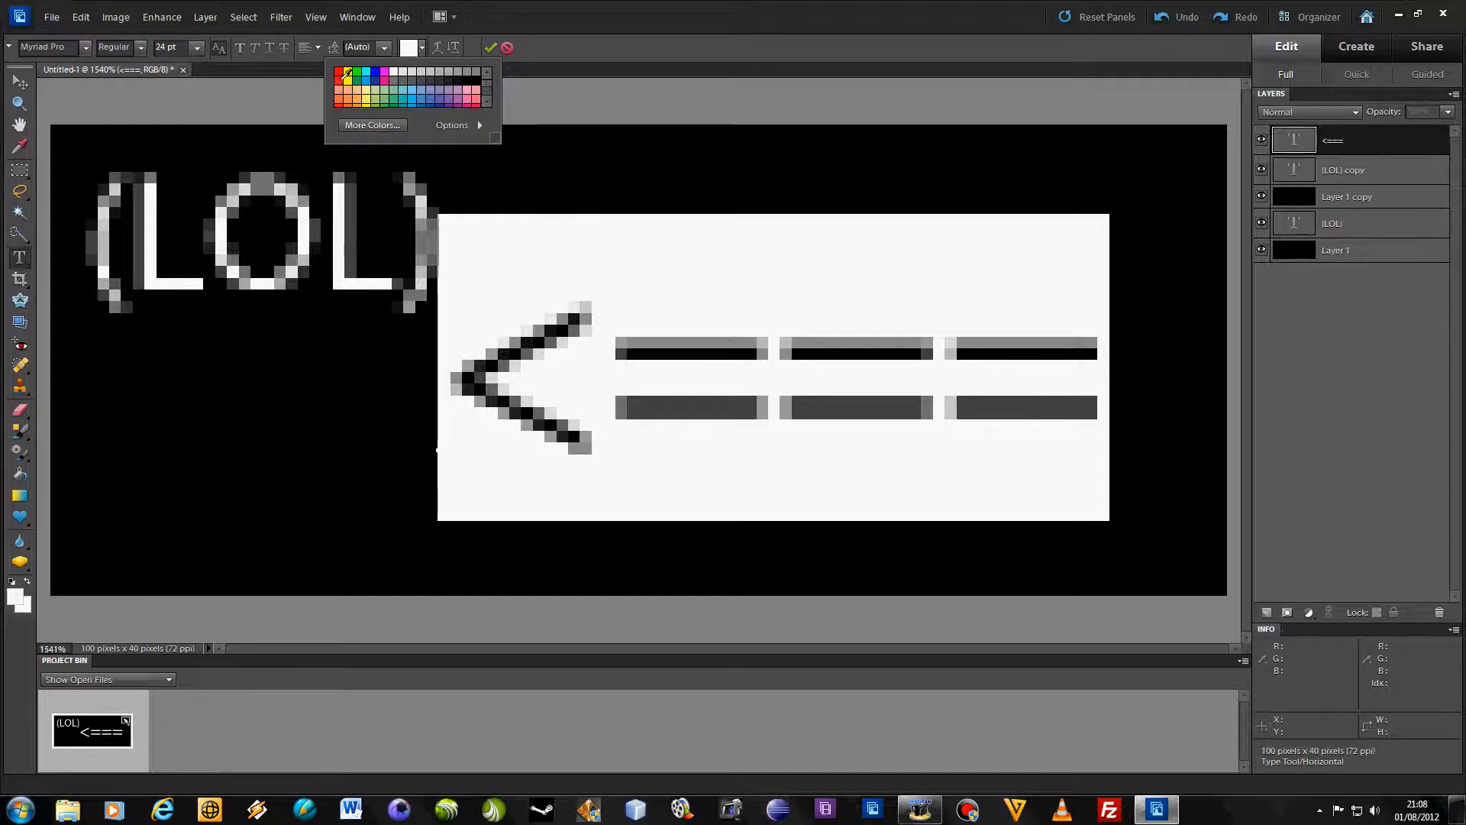
{"action": "left_click", "coordinate": [384, 72]}
{"action": "left_click", "coordinate": [488, 49]}
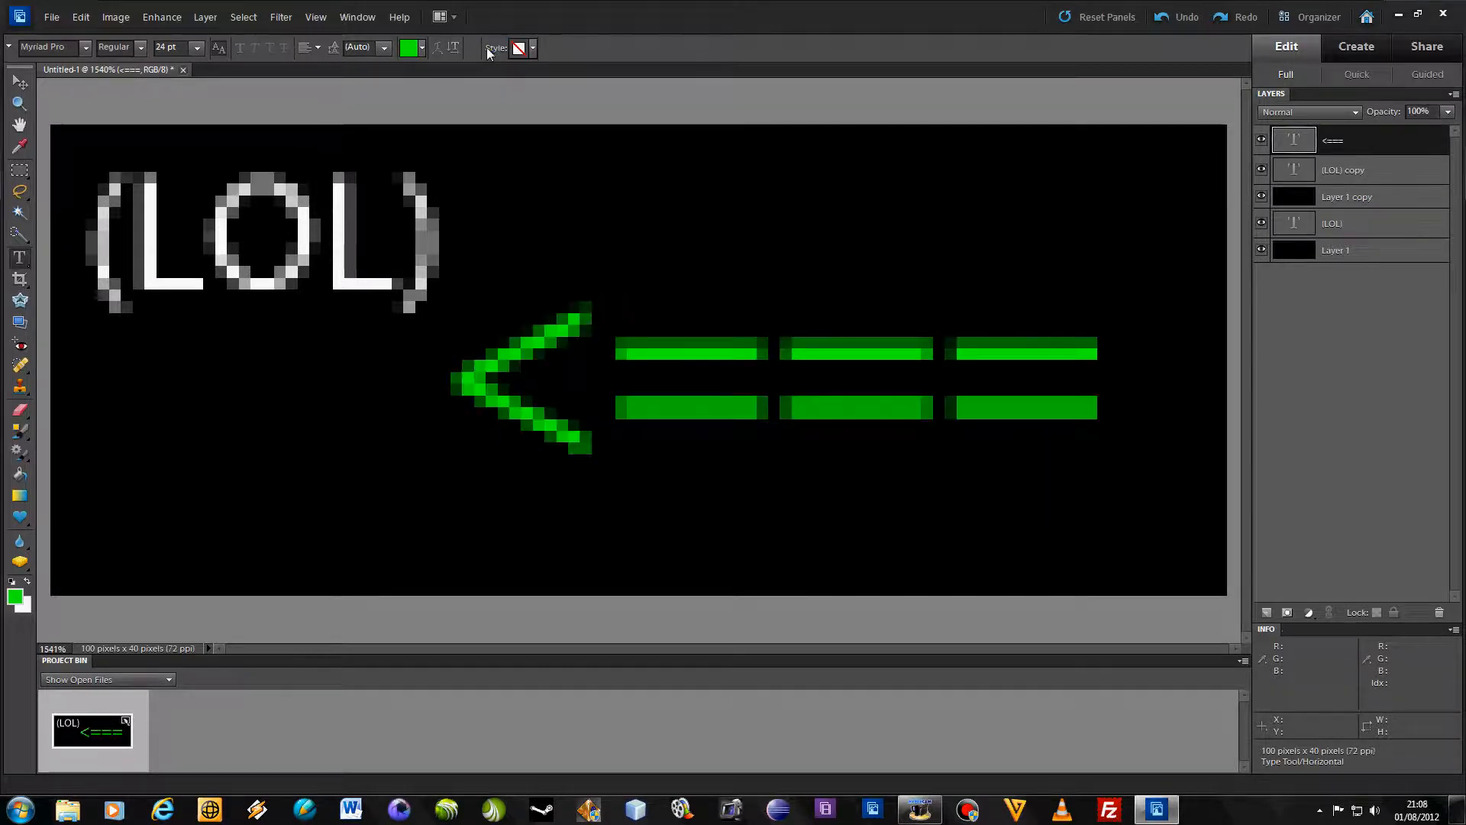
Step: Align the "<===" text with the Layer 1 copy background by vertical centers and horizontal centers, and deselect the layers
{"action": "left_click", "coordinate": [20, 82]}
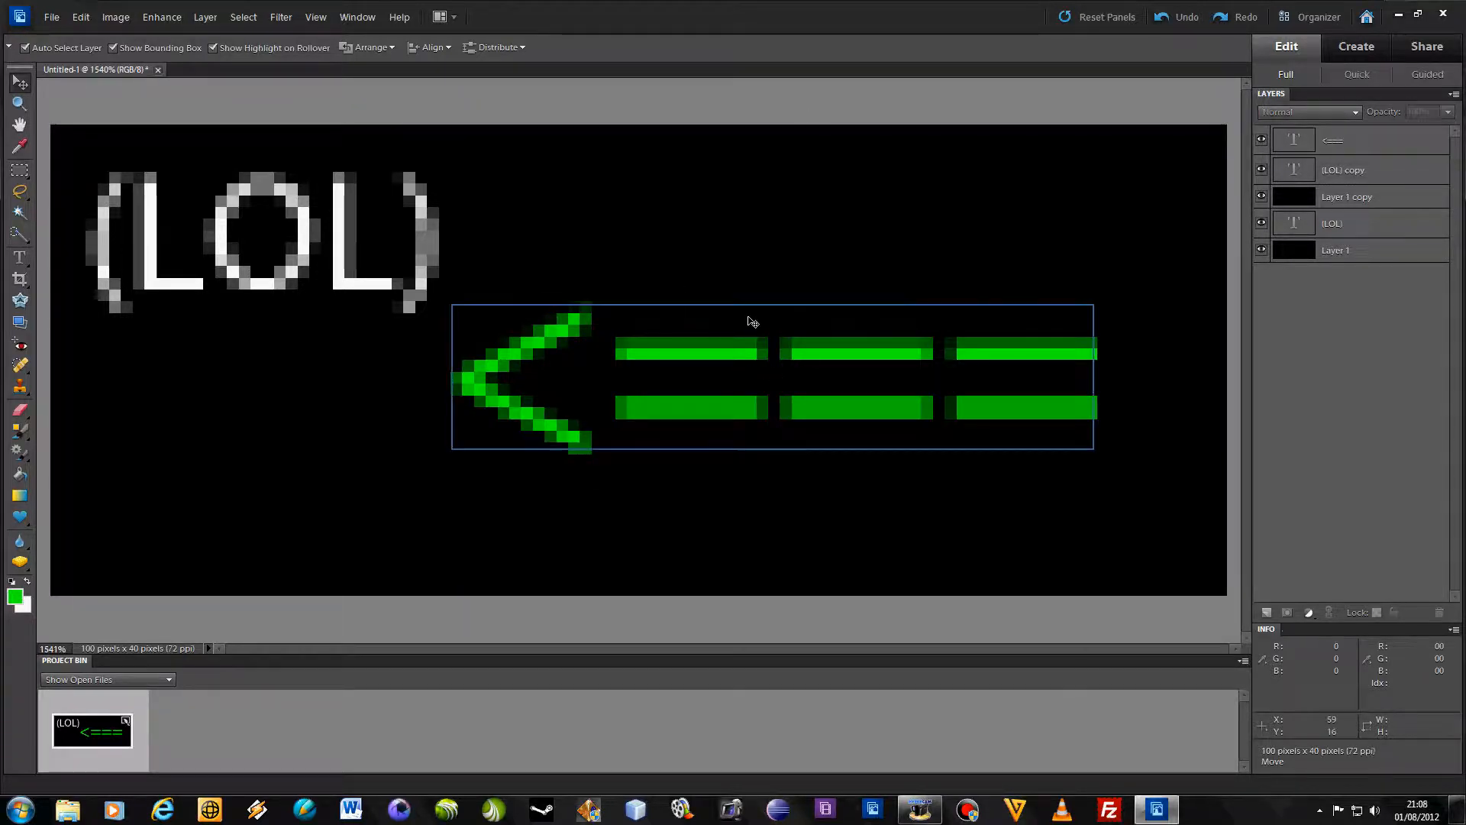
{"action": "left_click", "coordinate": [790, 233]}
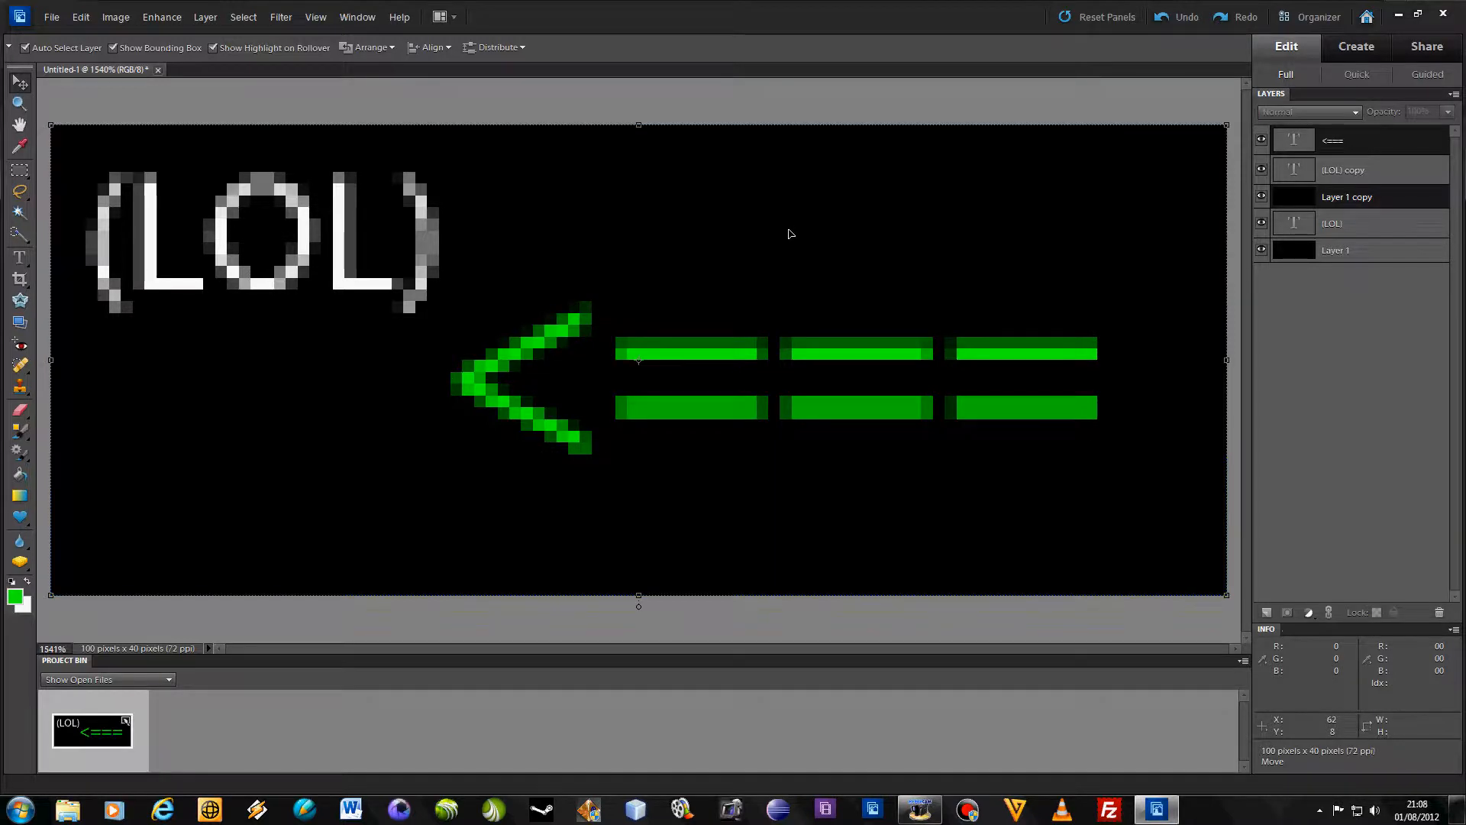
{"action": "left_click", "coordinate": [449, 52]}
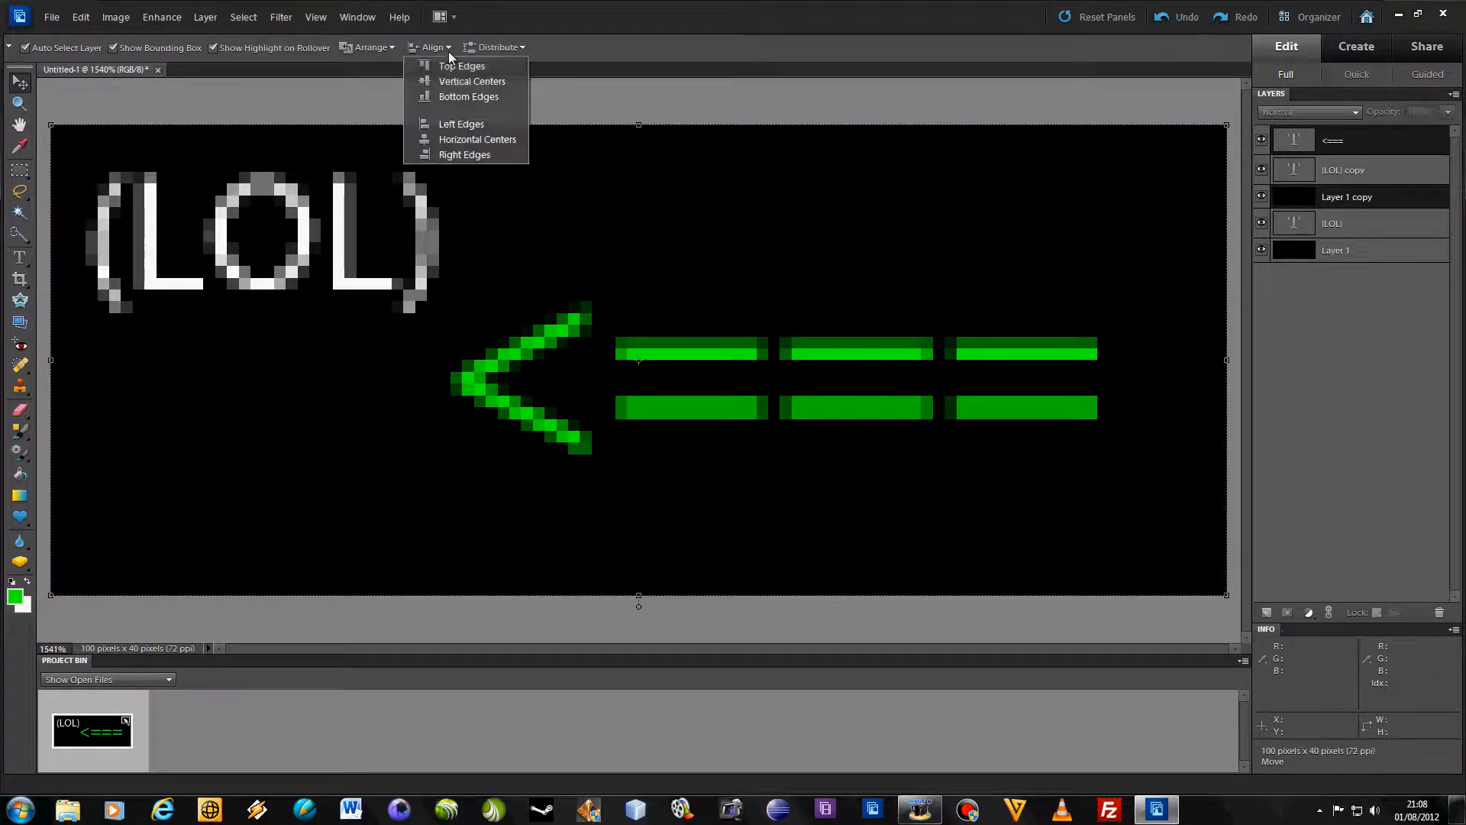
{"action": "left_click", "coordinate": [452, 80]}
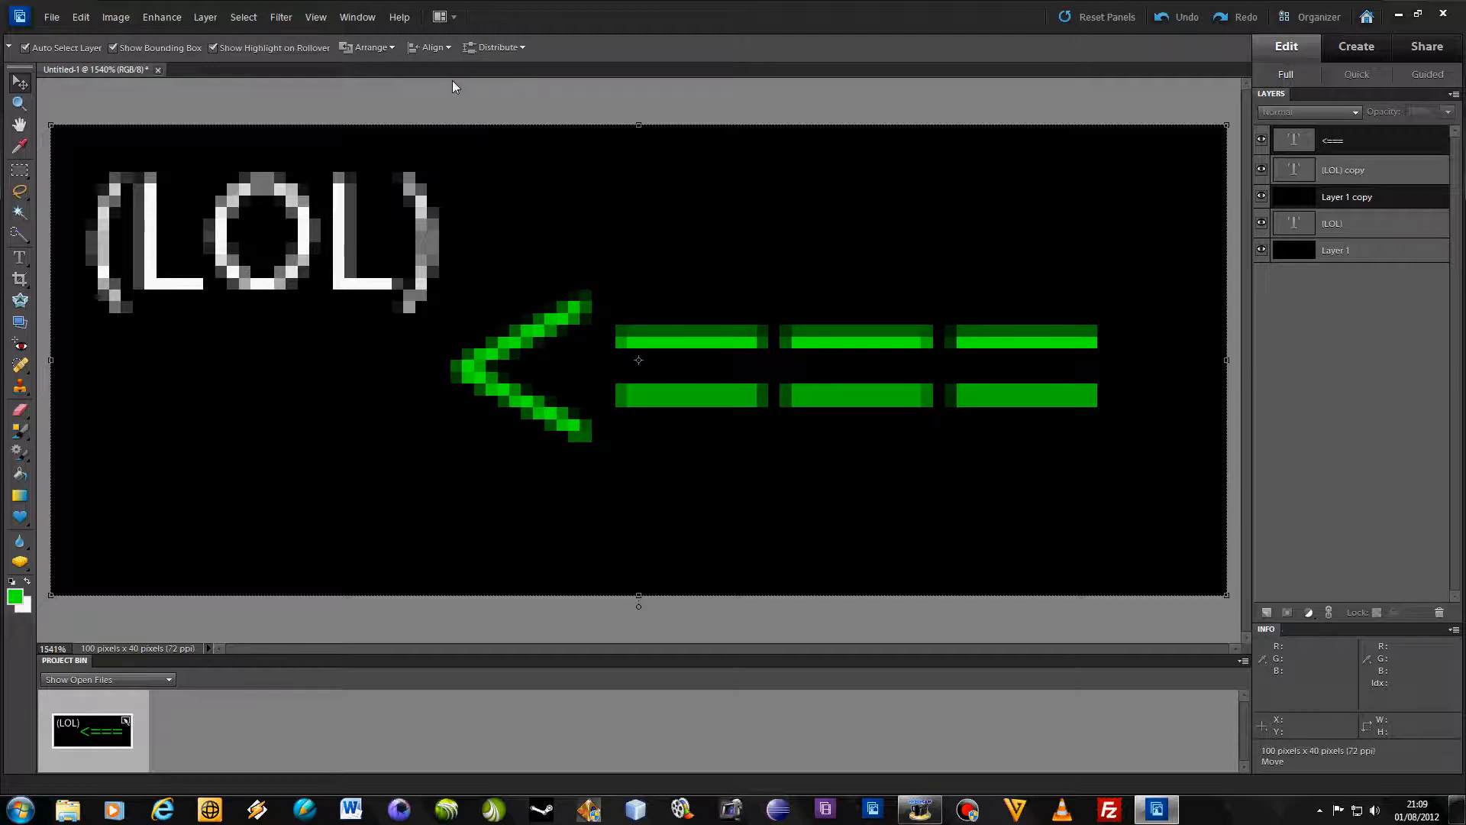
{"action": "left_click", "coordinate": [450, 52]}
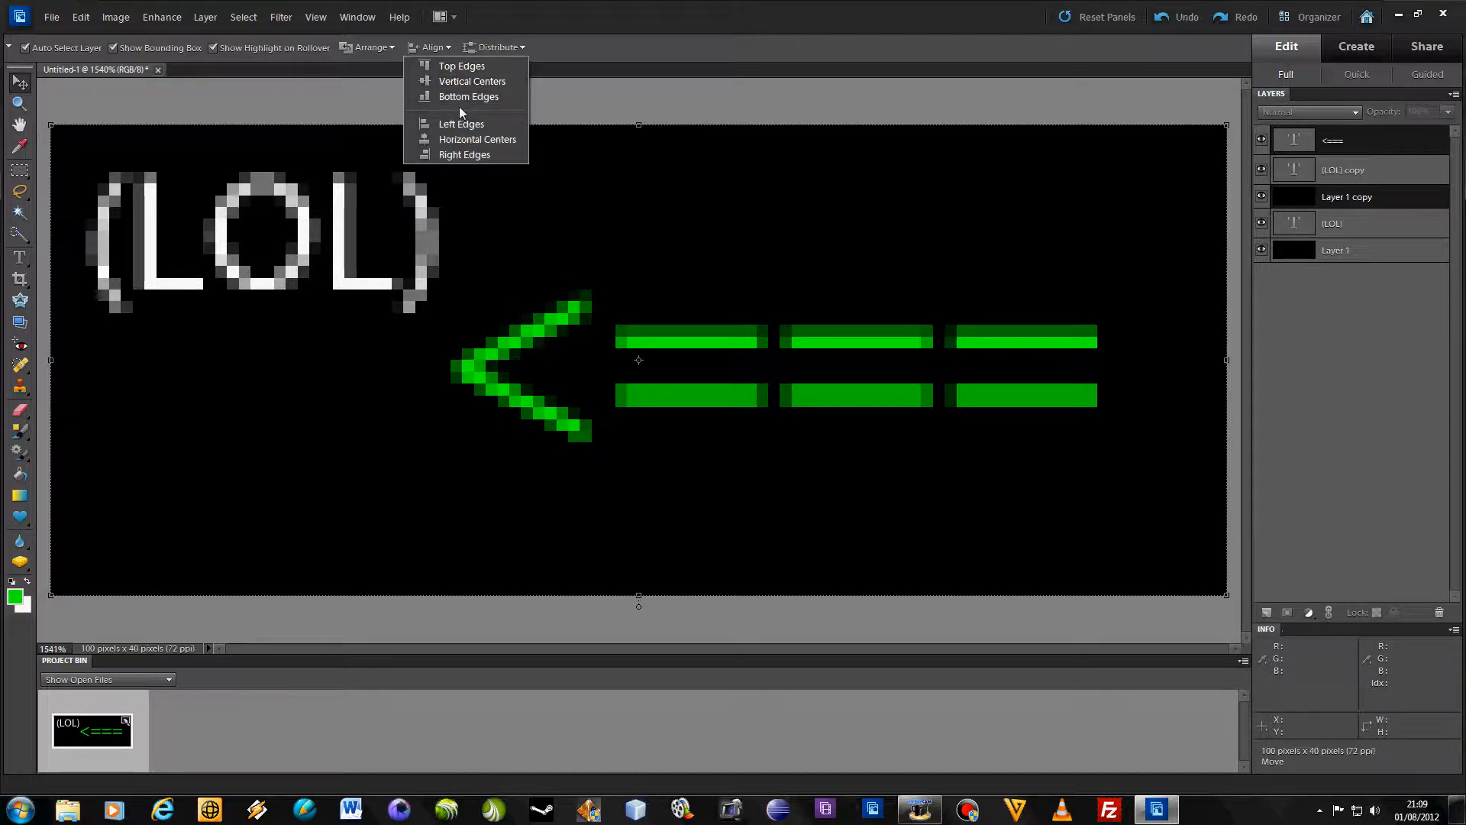
{"action": "left_click", "coordinate": [460, 139]}
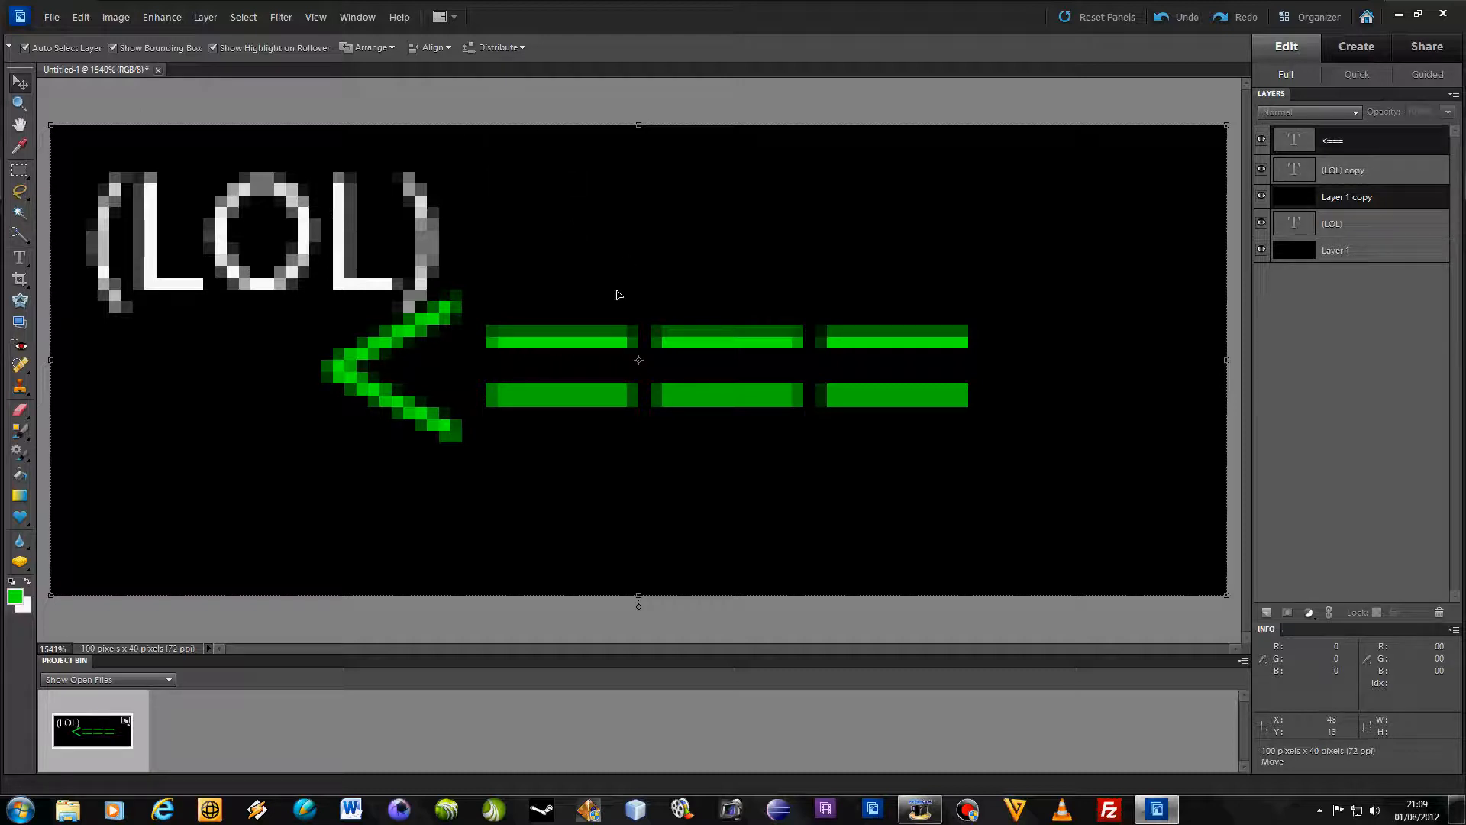
{"action": "left_click", "coordinate": [669, 144]}
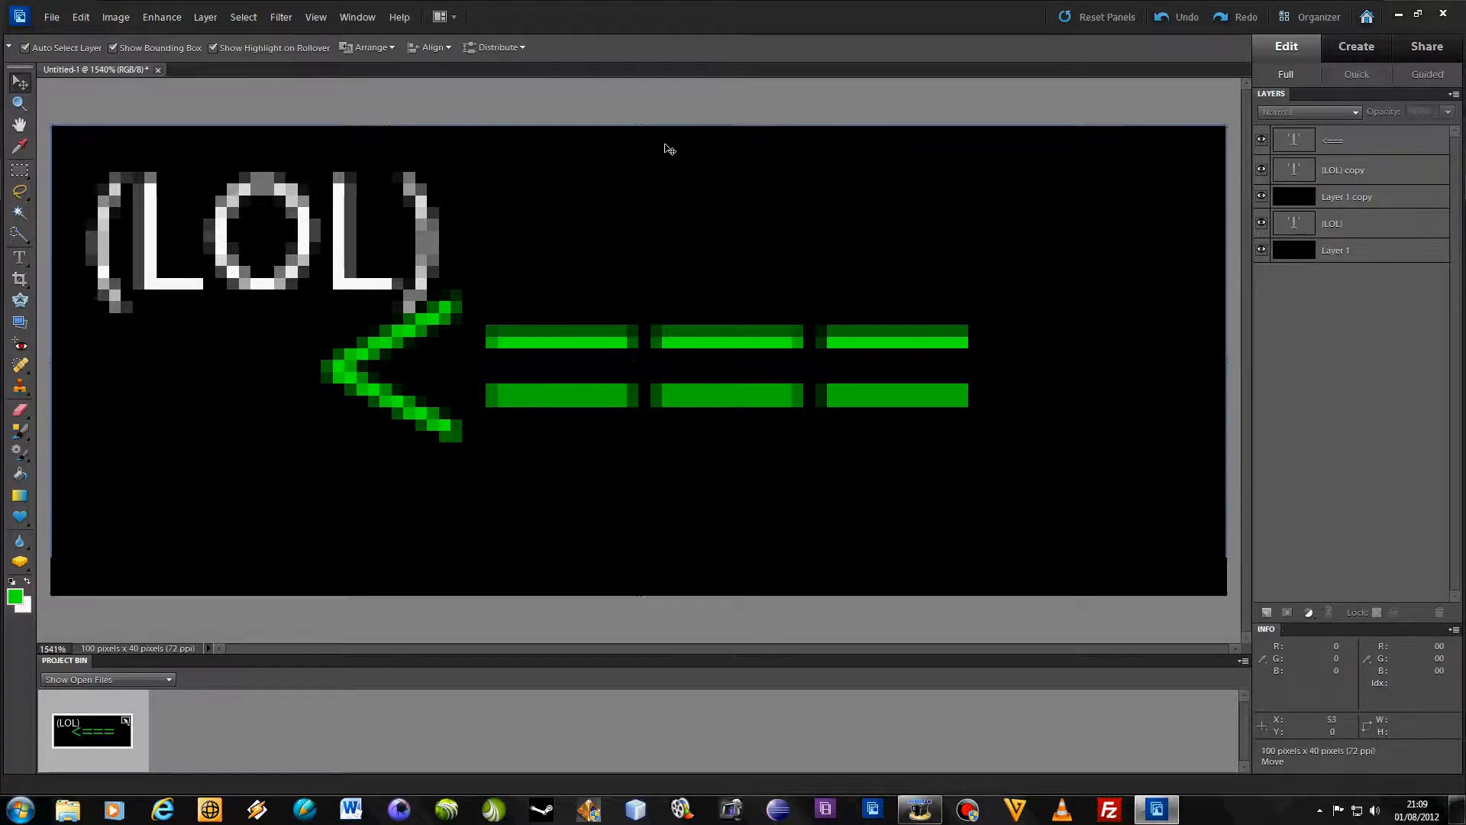
Step: Nudge the green "<===" text 9 pixels to the right, clear of the "(LOL)" text, and deselect it
{"action": "left_click", "coordinate": [619, 333]}
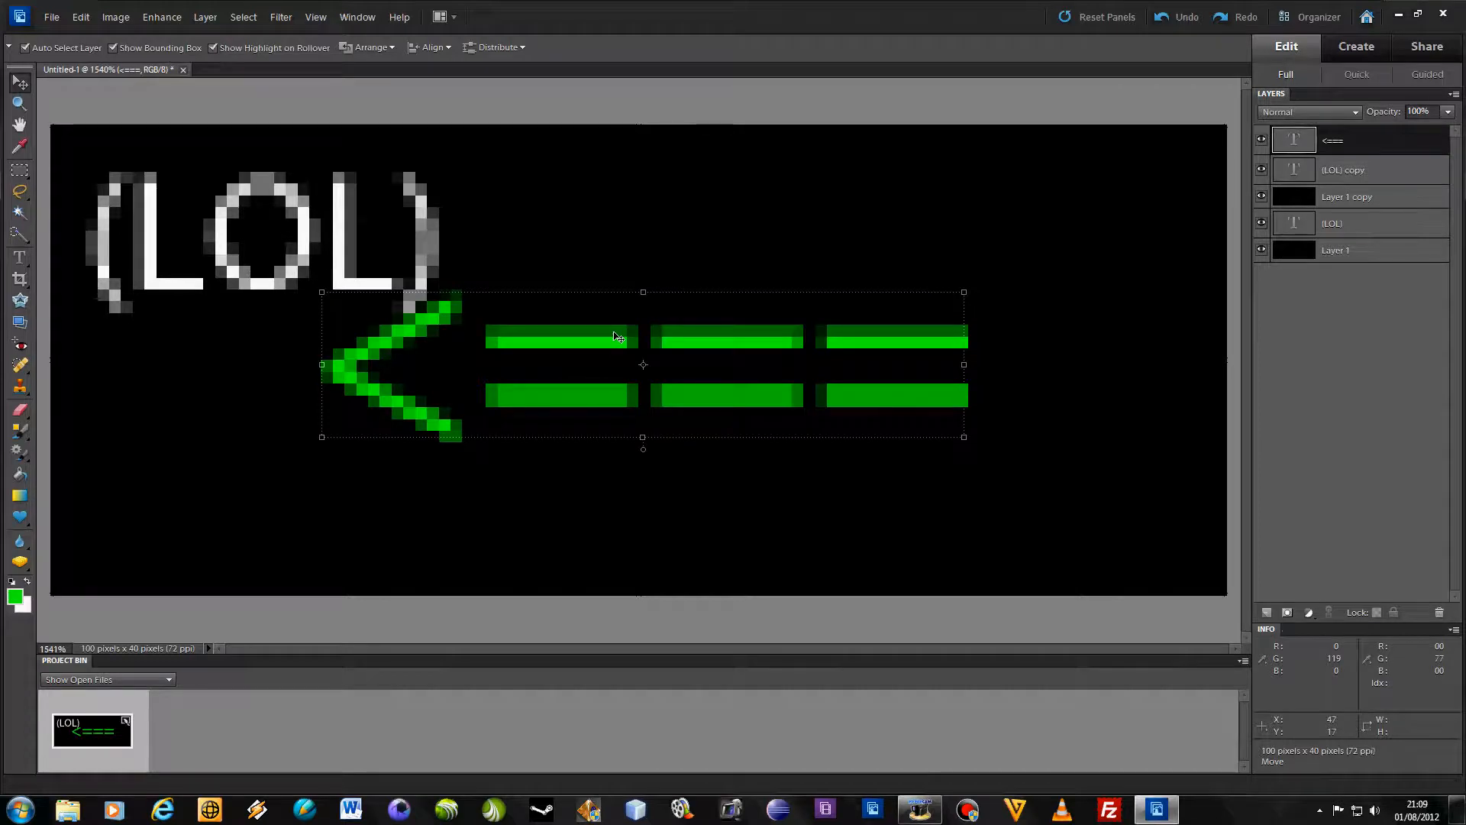
{"action": "key", "text": "Right"}
{"action": "key", "text": "Right"}
{"action": "key", "text": "Right"}
{"action": "key", "text": "Right"}
{"action": "key", "text": "Right"}
{"action": "key", "text": "Right"}
{"action": "key", "text": "Right"}
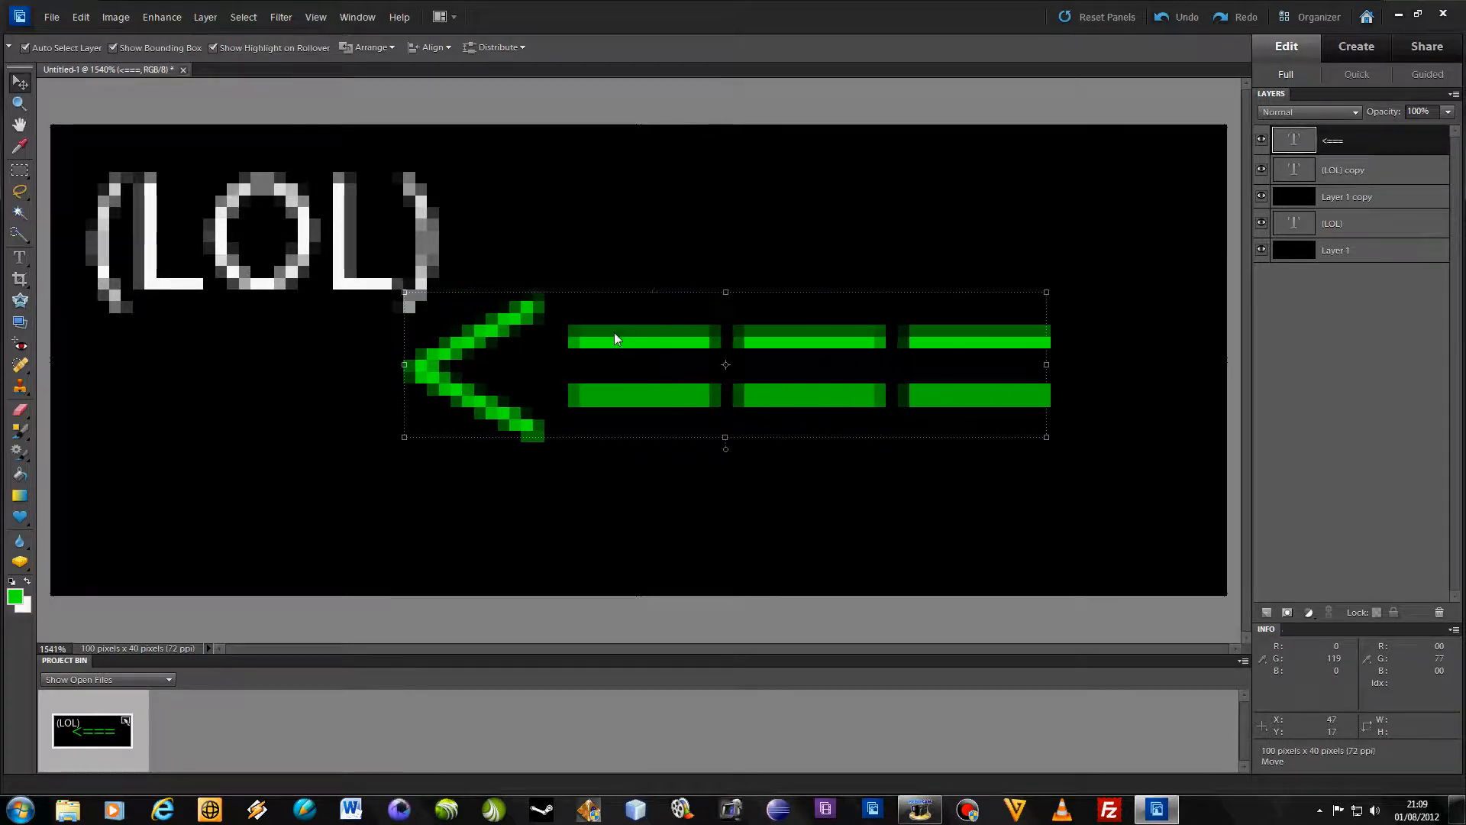
{"action": "key", "text": "Right"}
{"action": "key", "text": "Right"}
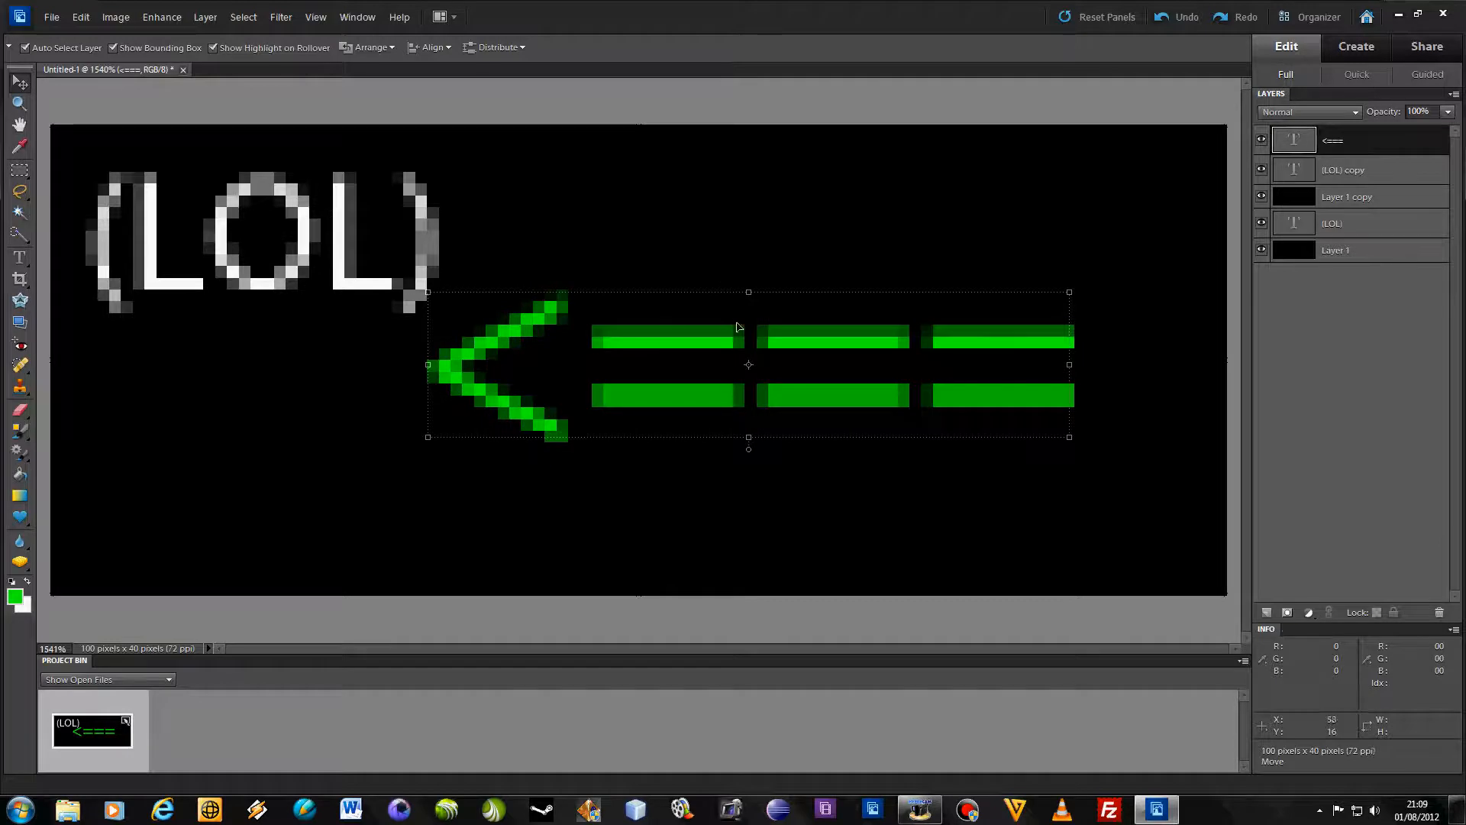
{"action": "left_click", "coordinate": [748, 289]}
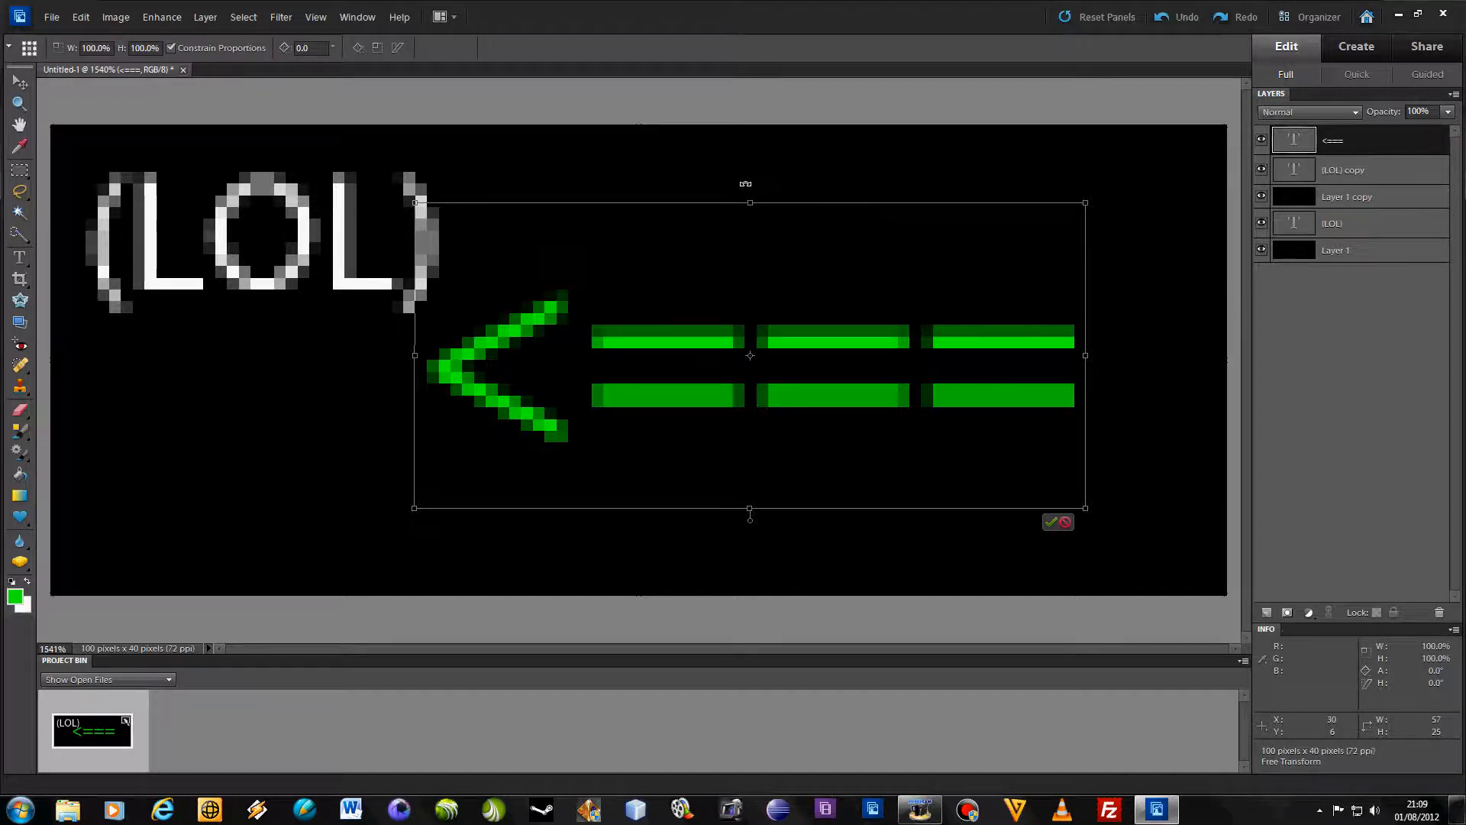
{"action": "left_click", "coordinate": [1050, 521]}
{"action": "left_click", "coordinate": [909, 100]}
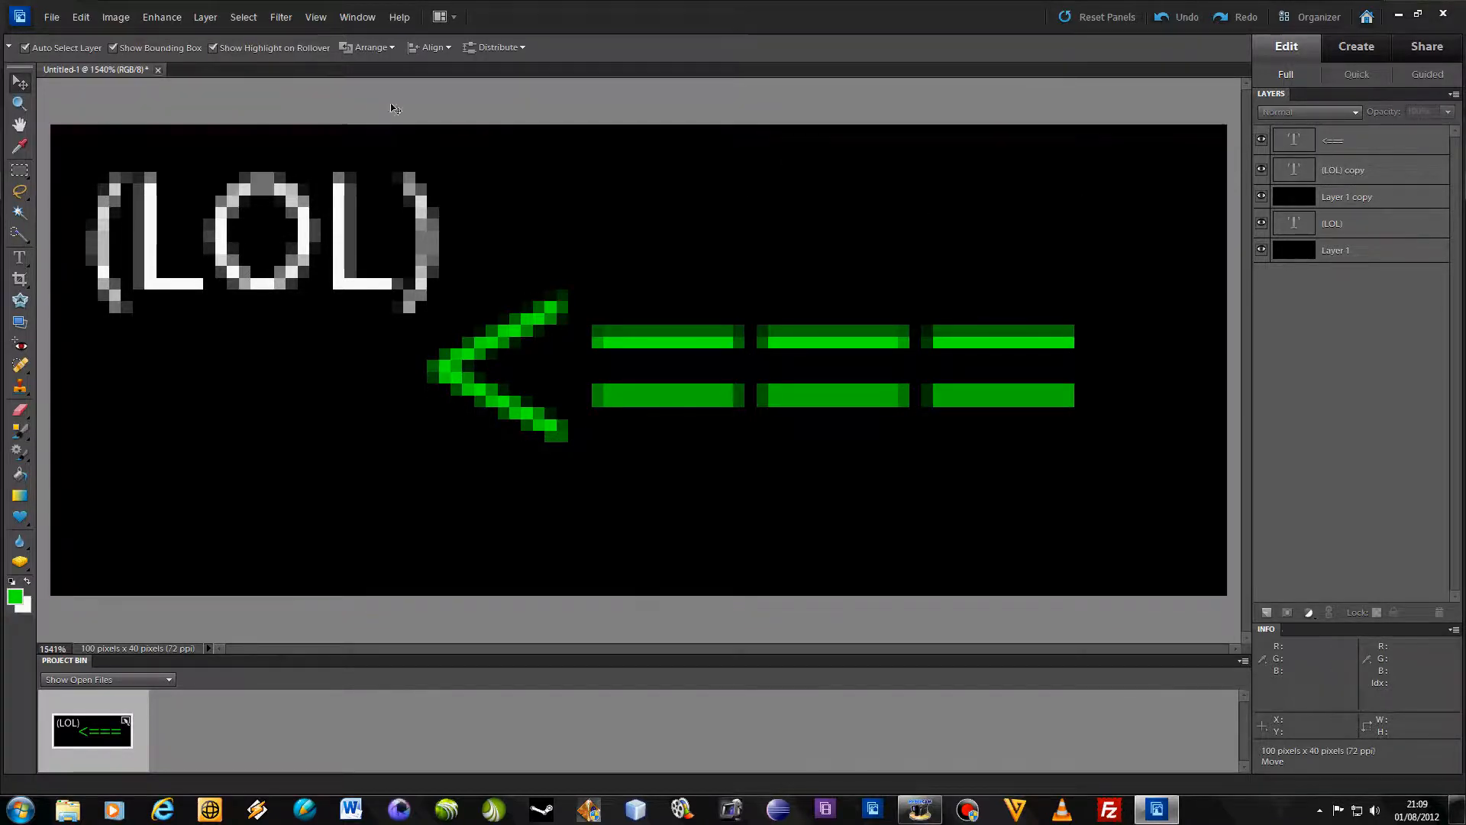
Step: View the graphic at its actual pixel size
{"action": "left_click", "coordinate": [322, 19]}
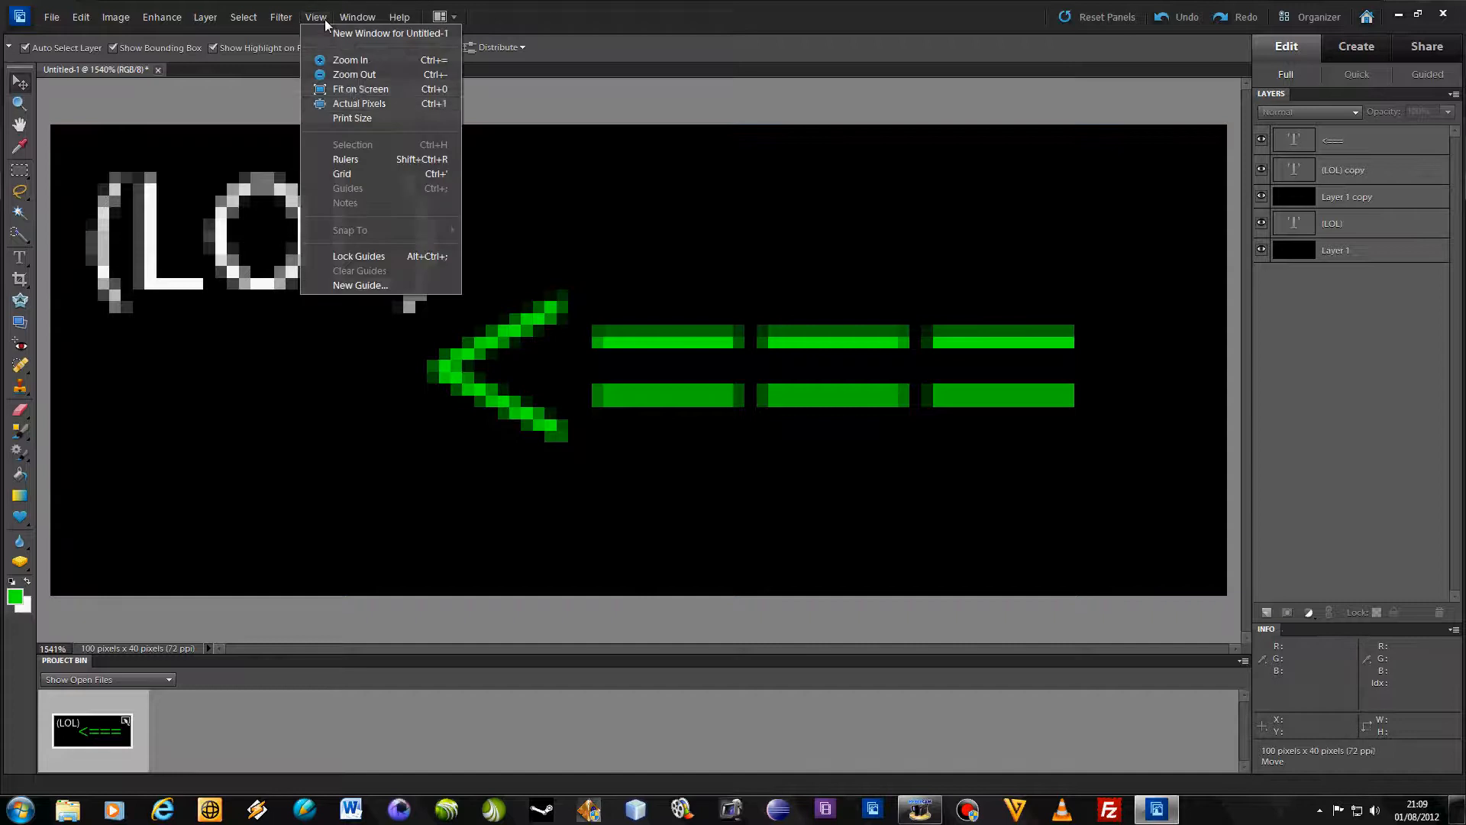
{"action": "left_click", "coordinate": [365, 103]}
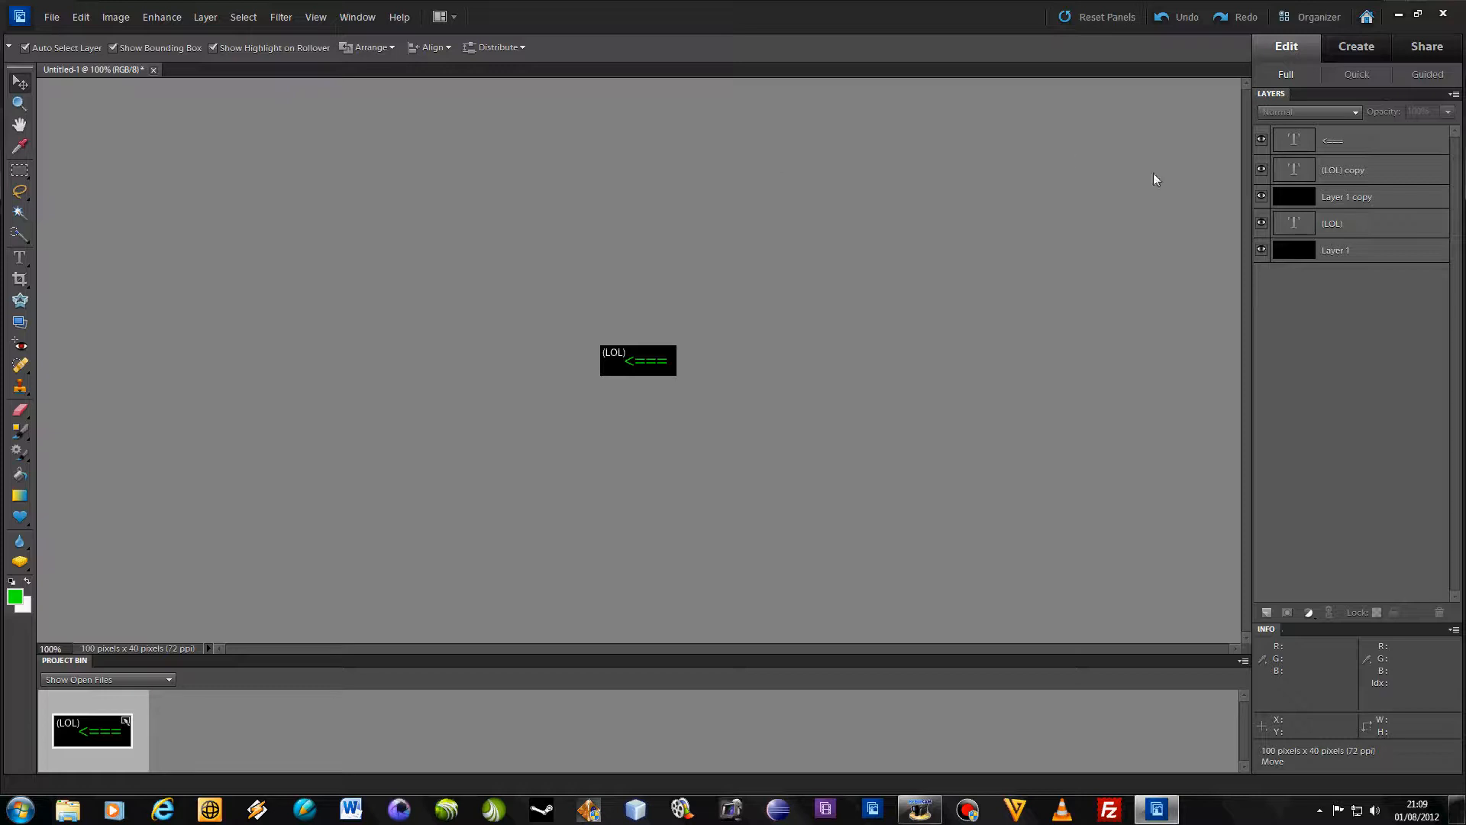
{"action": "left_click", "coordinate": [1394, 226]}
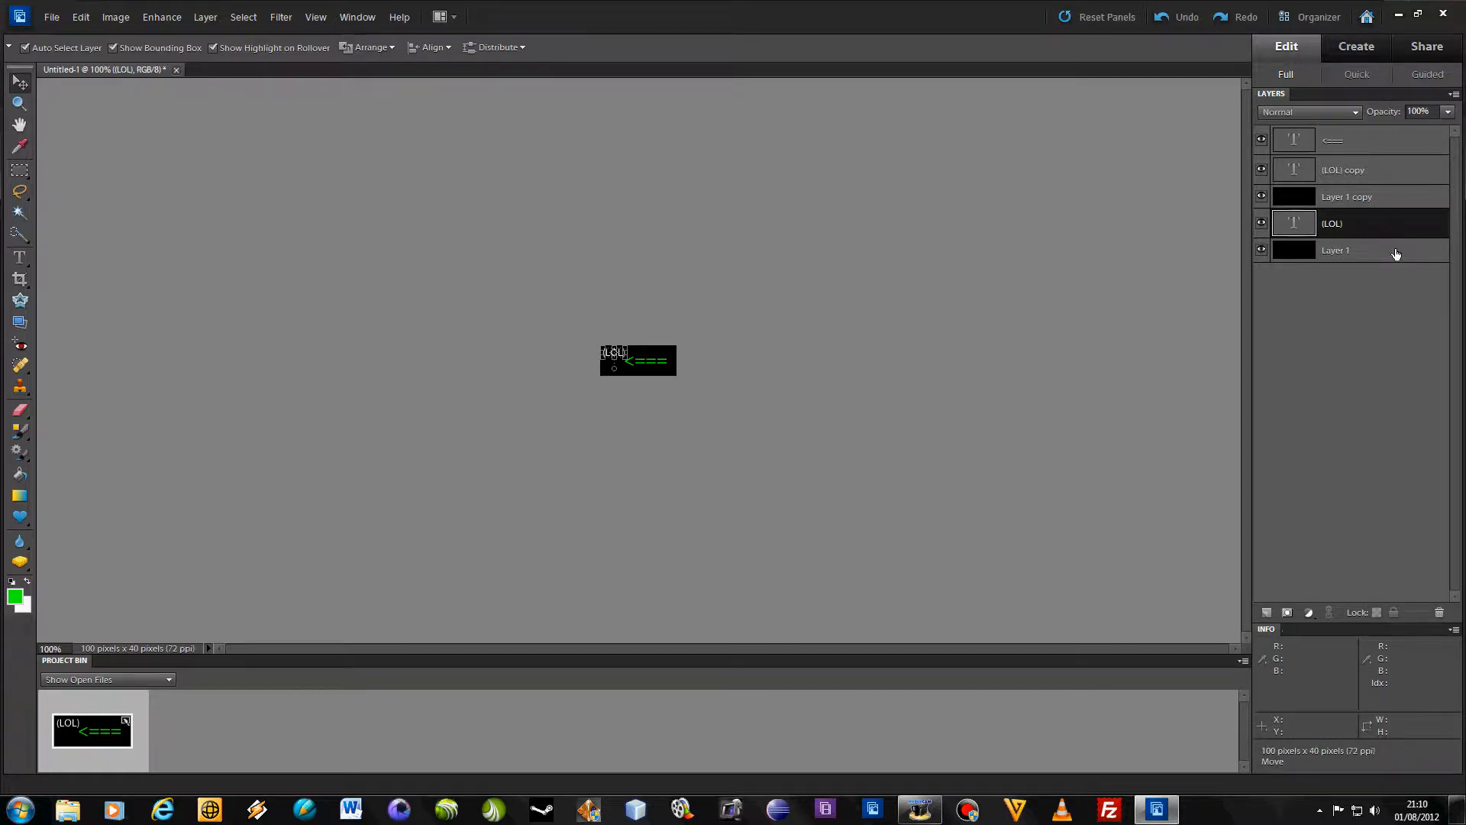
{"action": "left_click", "coordinate": [1394, 254], "text": "ctrl"}
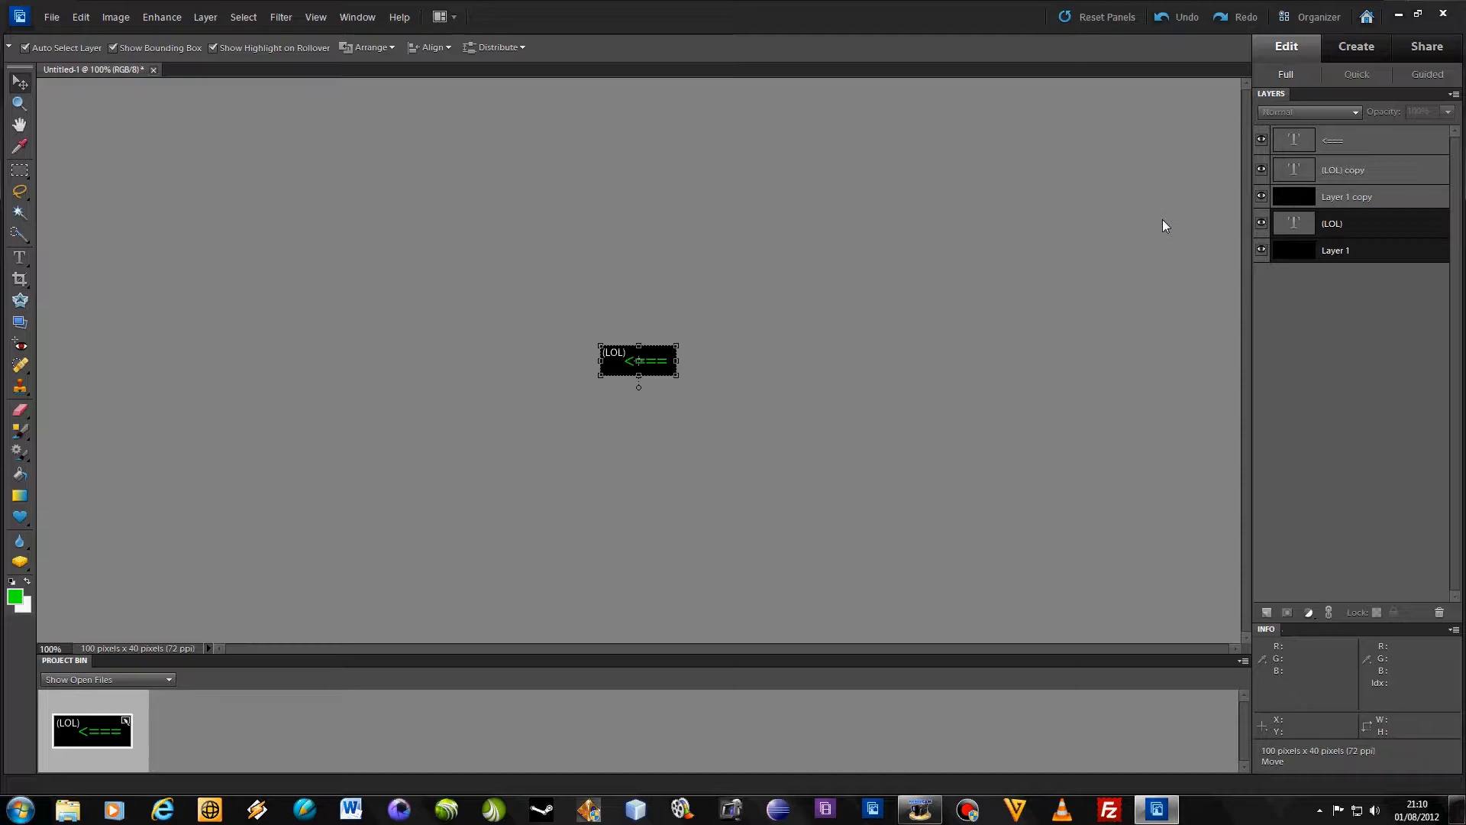
{"action": "right_click", "coordinate": [1388, 234]}
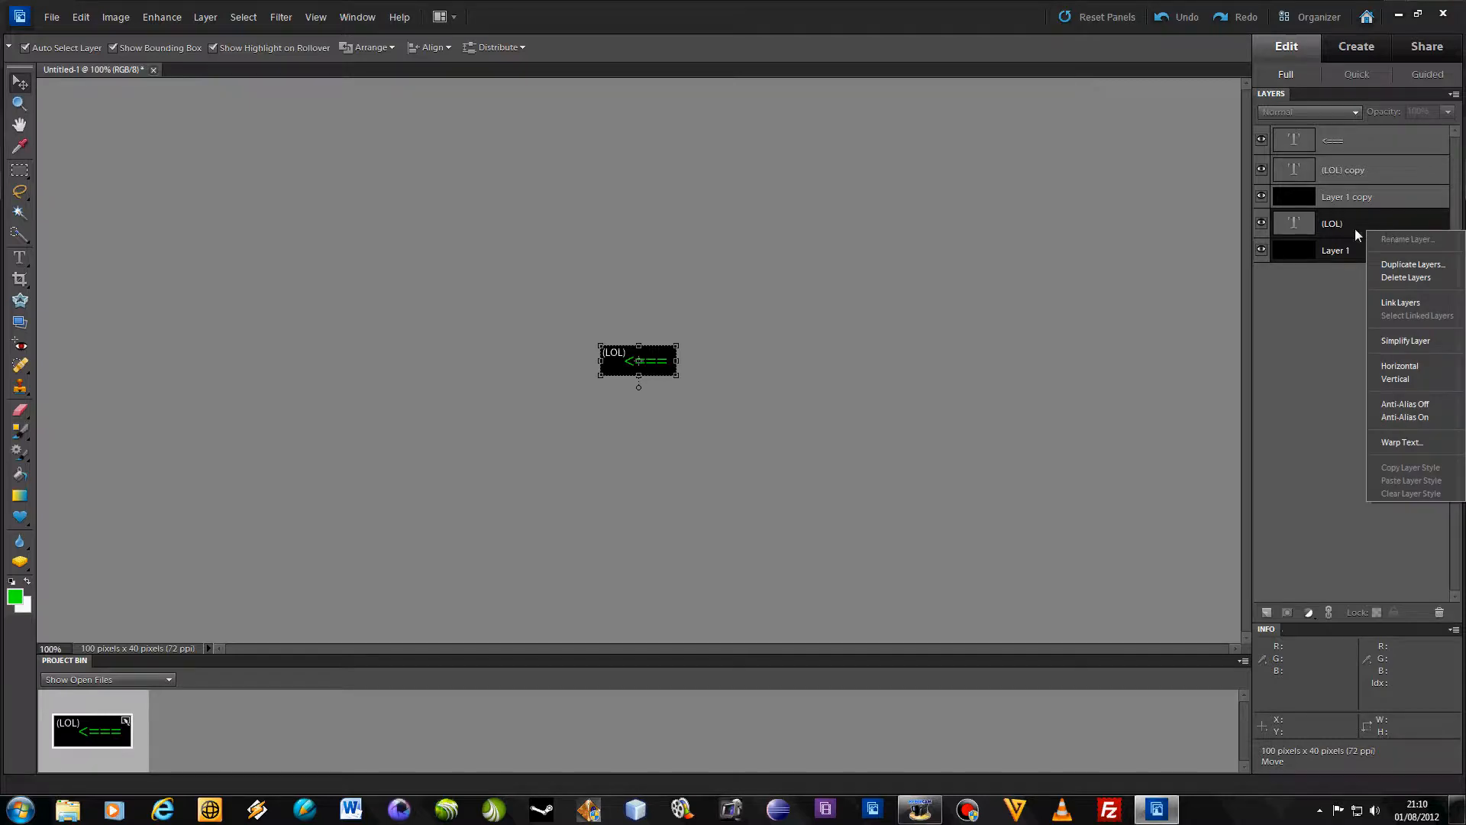
{"action": "right_click", "coordinate": [1355, 227]}
{"action": "right_click", "coordinate": [1350, 218]}
{"action": "right_click", "coordinate": [1342, 219]}
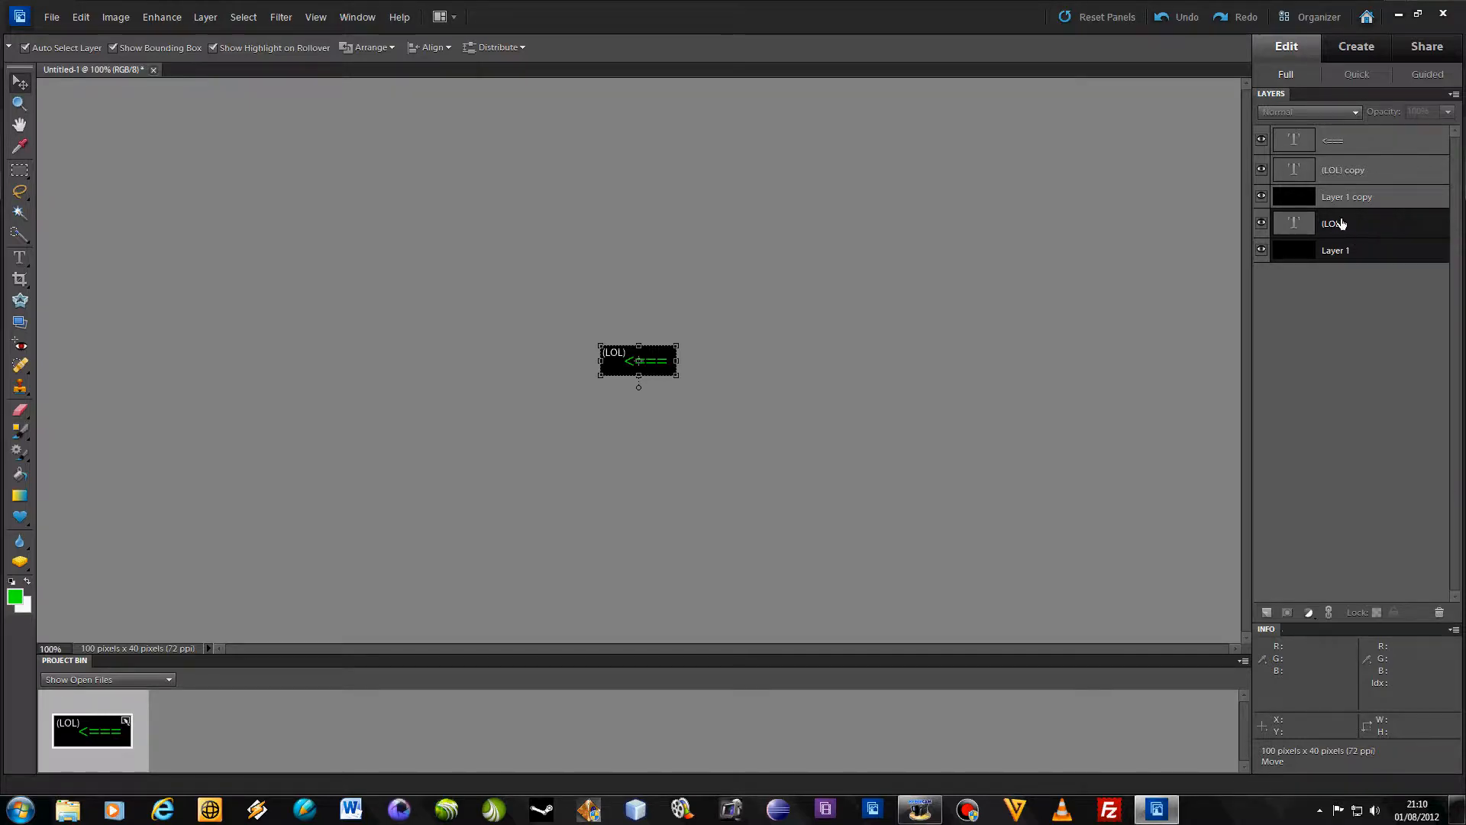
{"action": "right_click", "coordinate": [1359, 223]}
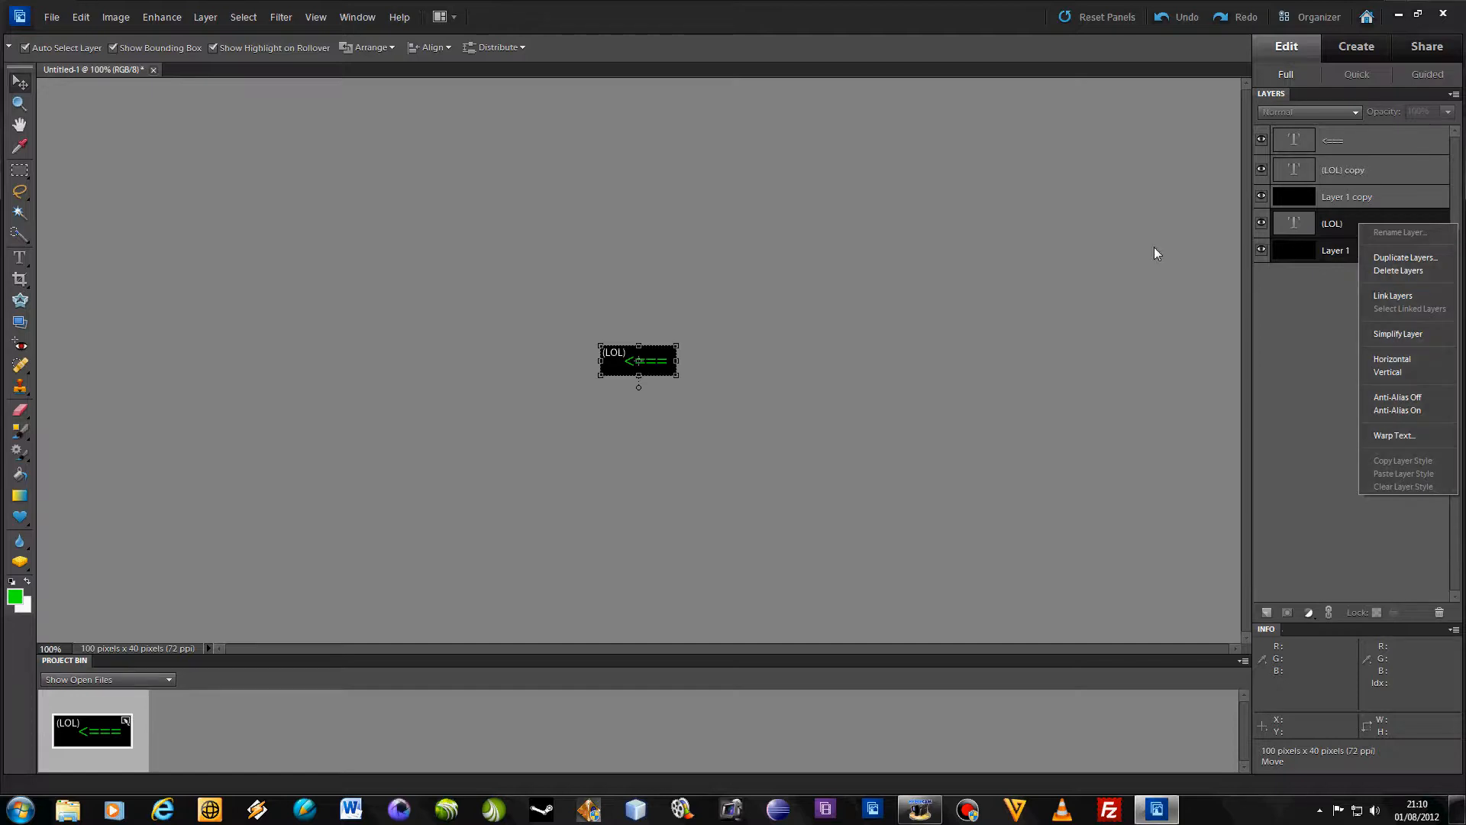
{"action": "left_click", "coordinate": [1265, 310]}
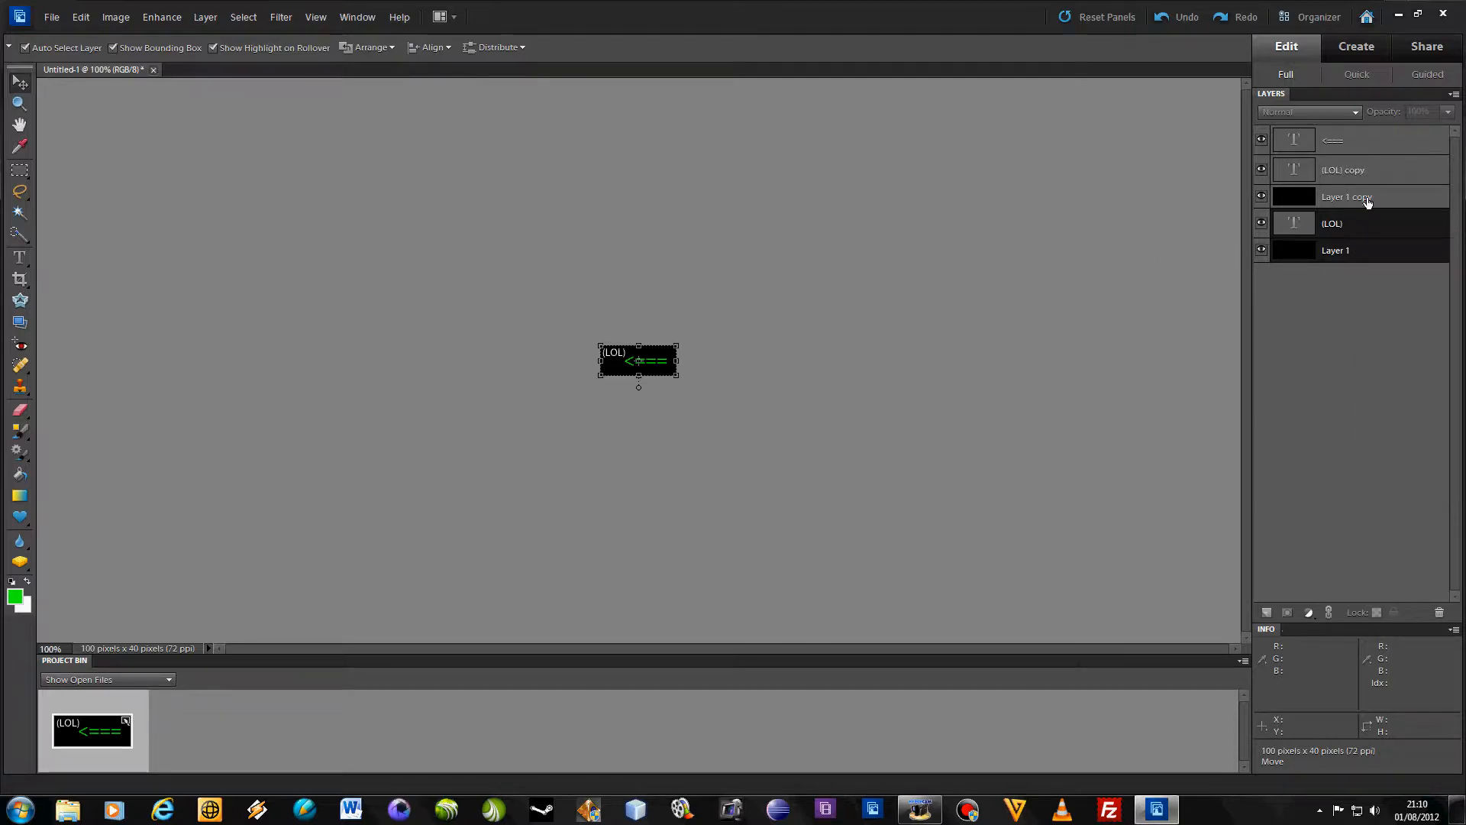
{"action": "left_click", "coordinate": [1387, 200]}
{"action": "left_click", "coordinate": [1385, 225]}
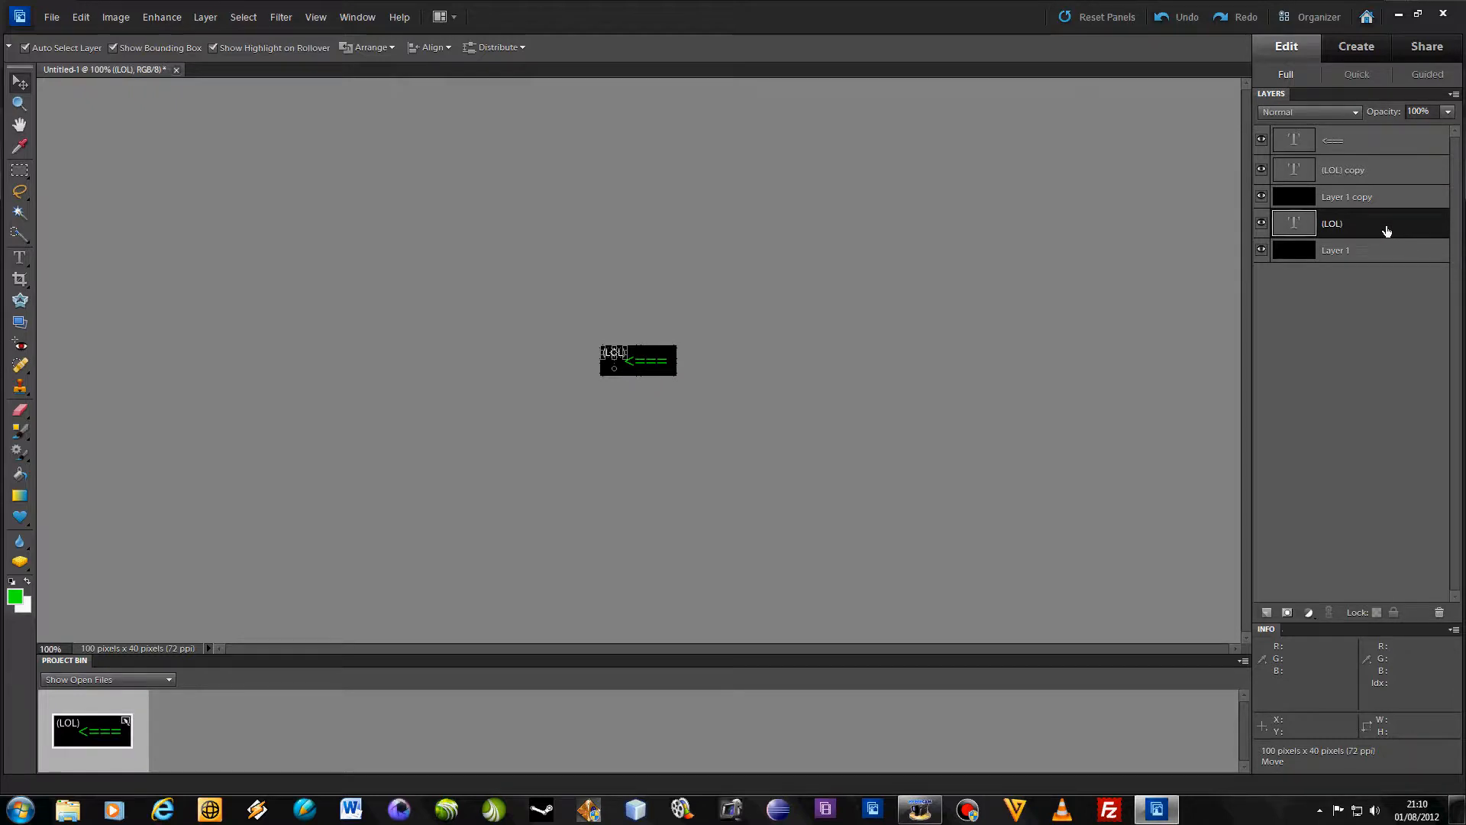
{"action": "right_click", "coordinate": [1388, 229]}
Step: Merge the original "(LOL)" text layer with the Layer 1 background and deselect the result
{"action": "left_click", "coordinate": [1362, 222]}
{"action": "left_click", "coordinate": [1366, 251], "text": "ctrl"}
{"action": "right_click", "coordinate": [1368, 247]}
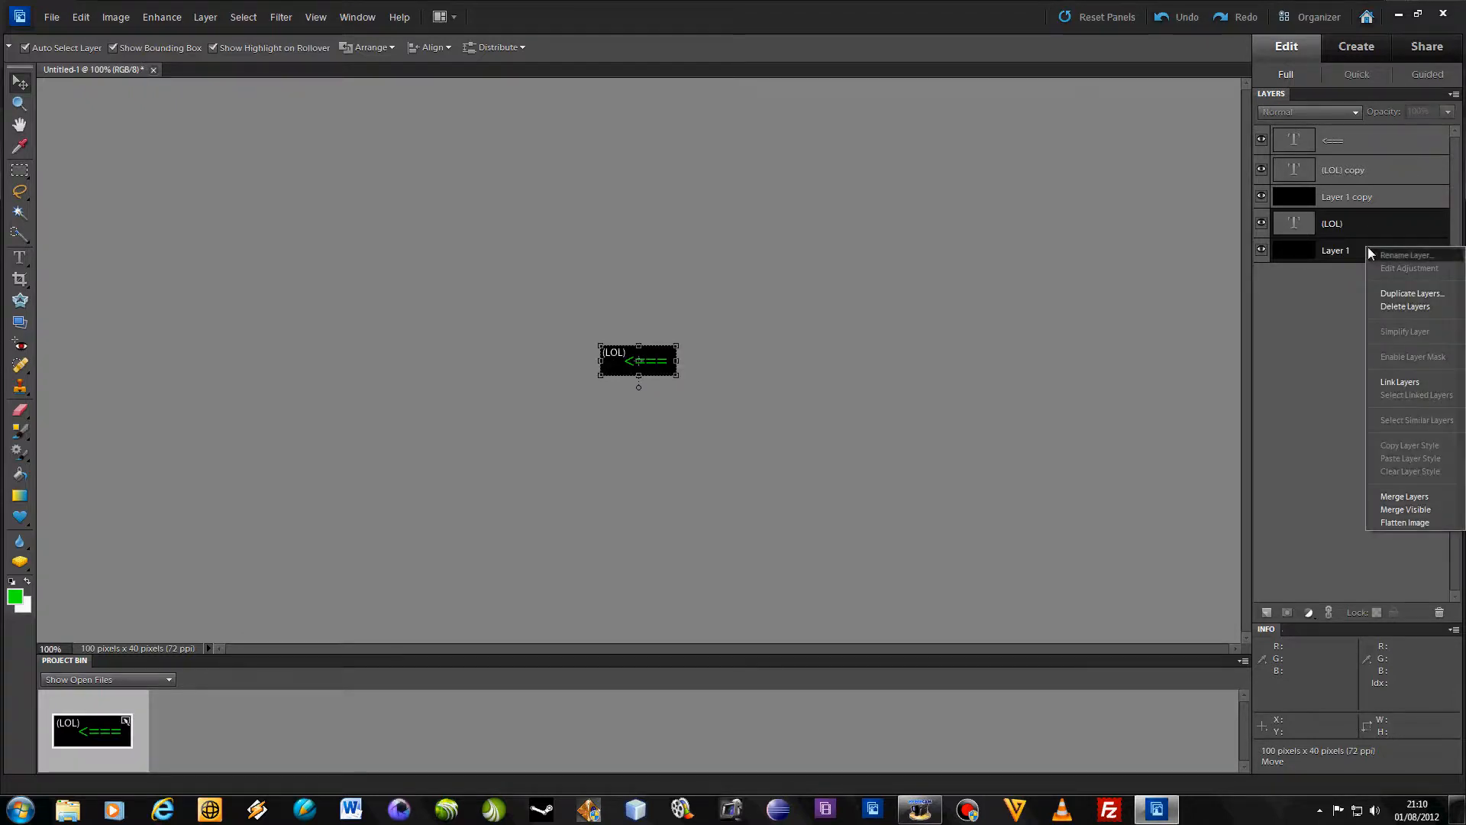
{"action": "left_click", "coordinate": [1411, 497]}
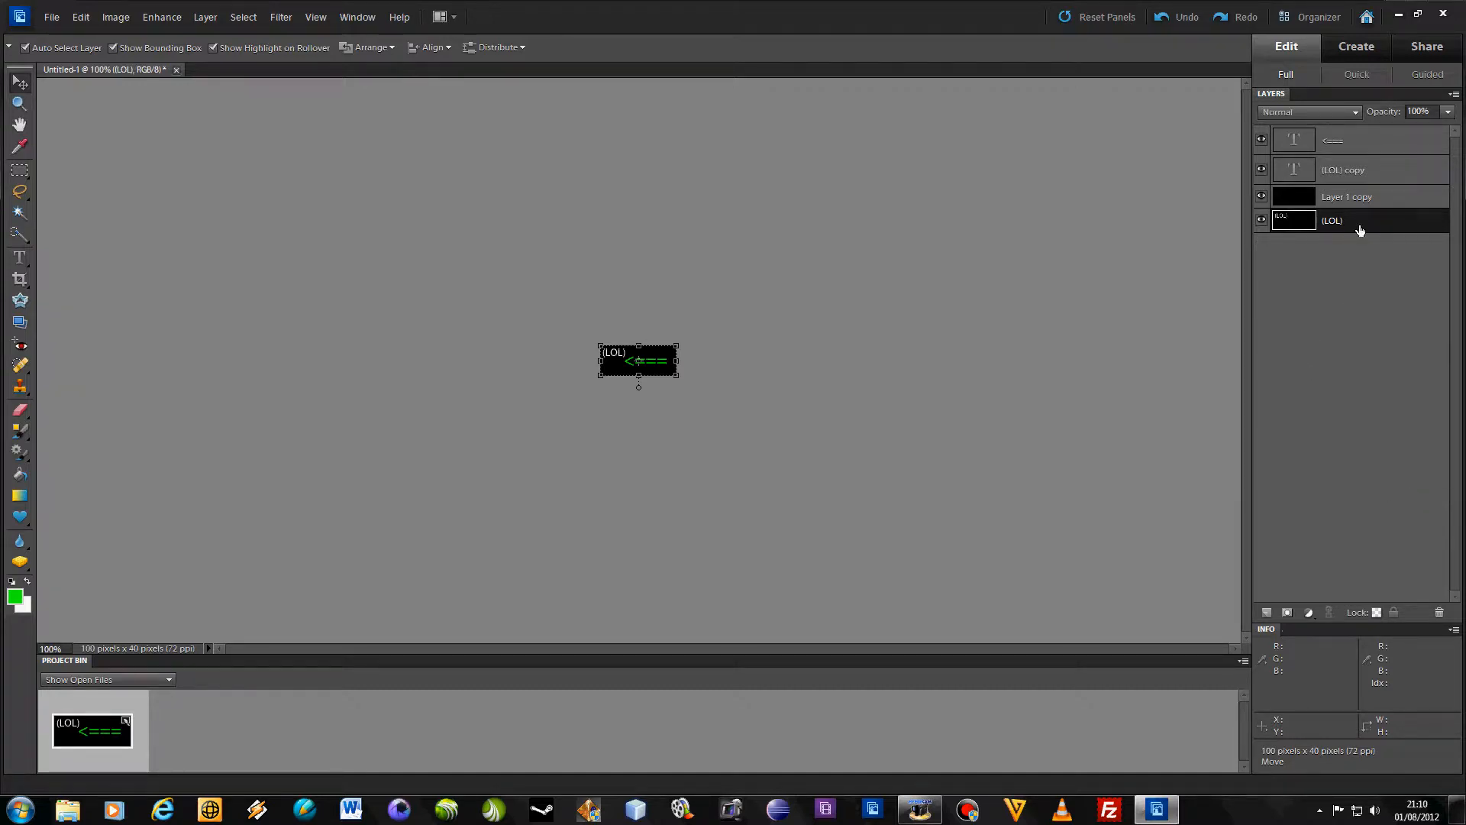
{"action": "left_click", "coordinate": [1107, 181]}
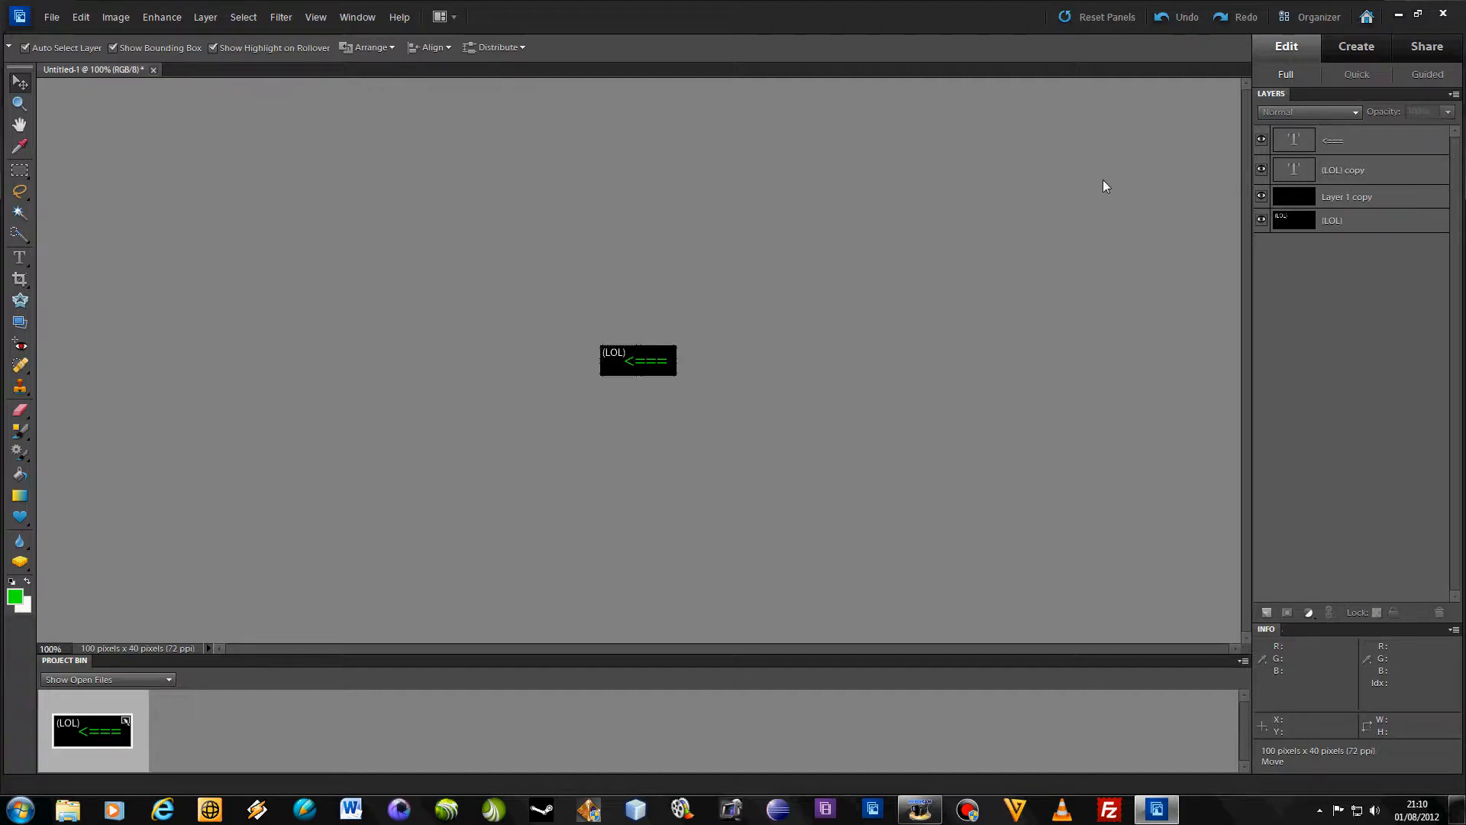
{"action": "left_click", "coordinate": [1398, 149]}
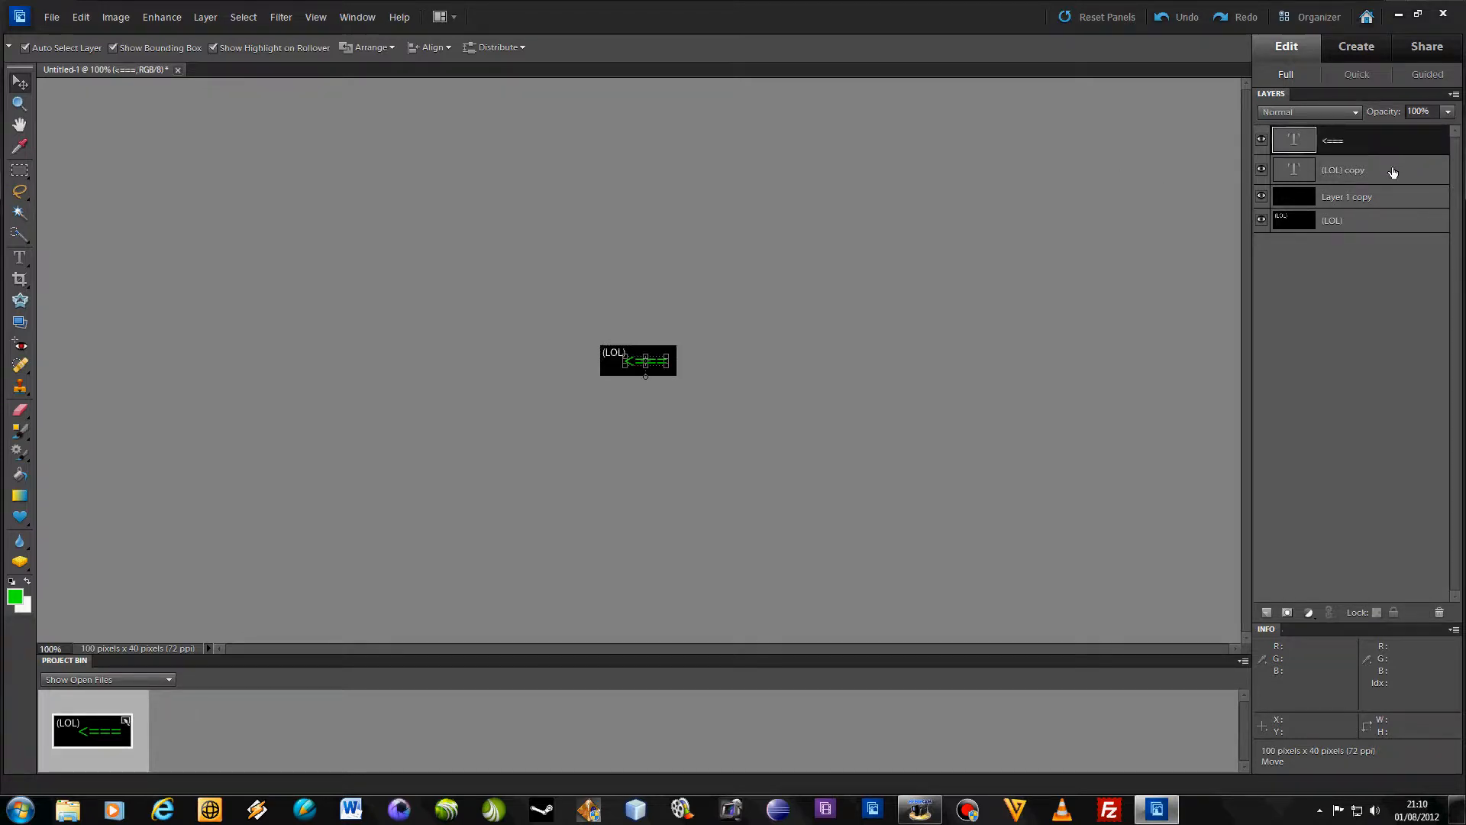
{"action": "left_click", "coordinate": [1393, 171], "text": "ctrl"}
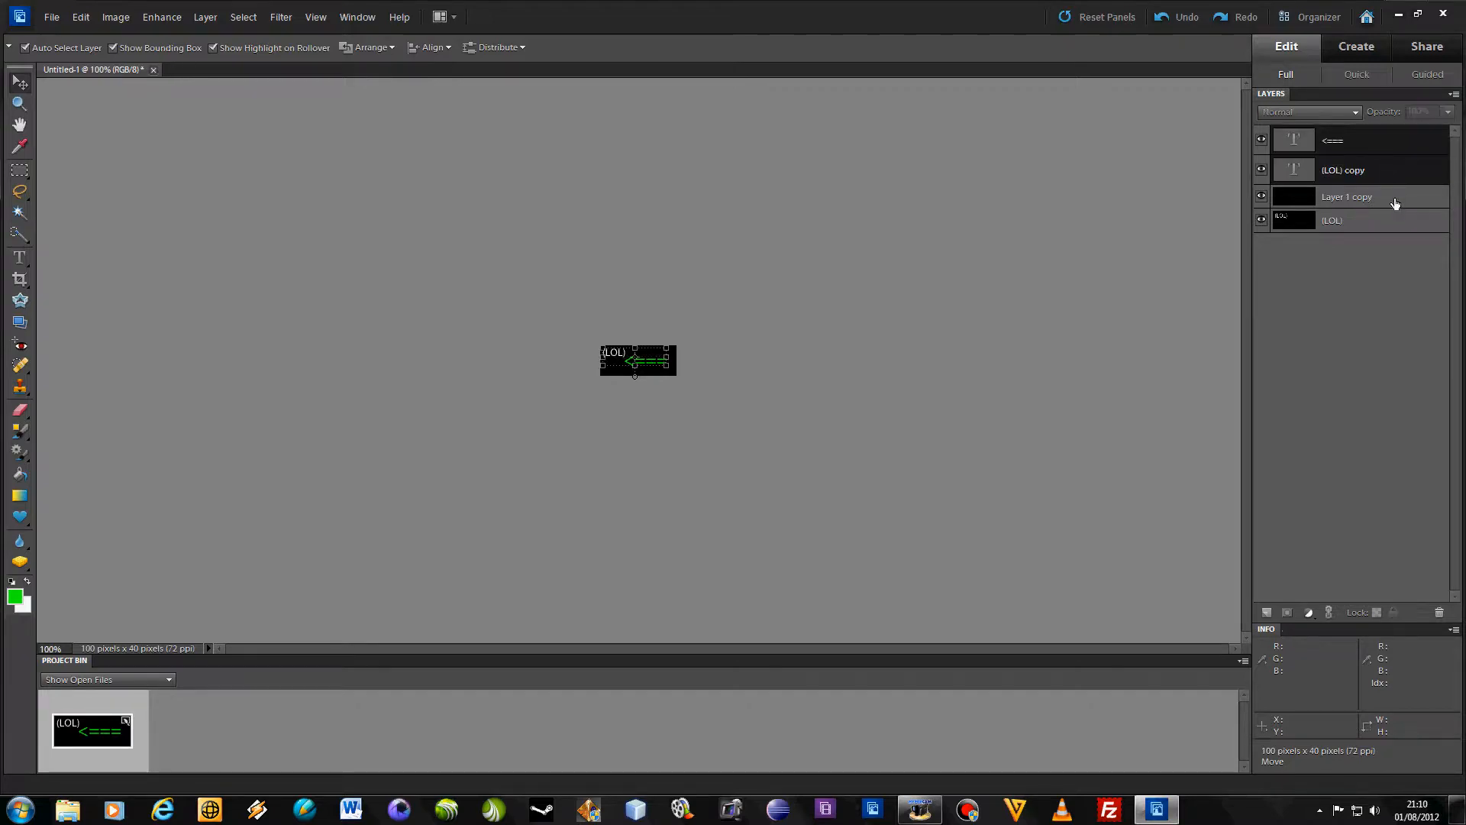
{"action": "left_click", "coordinate": [1394, 200], "text": "ctrl"}
{"action": "right_click", "coordinate": [1405, 184]}
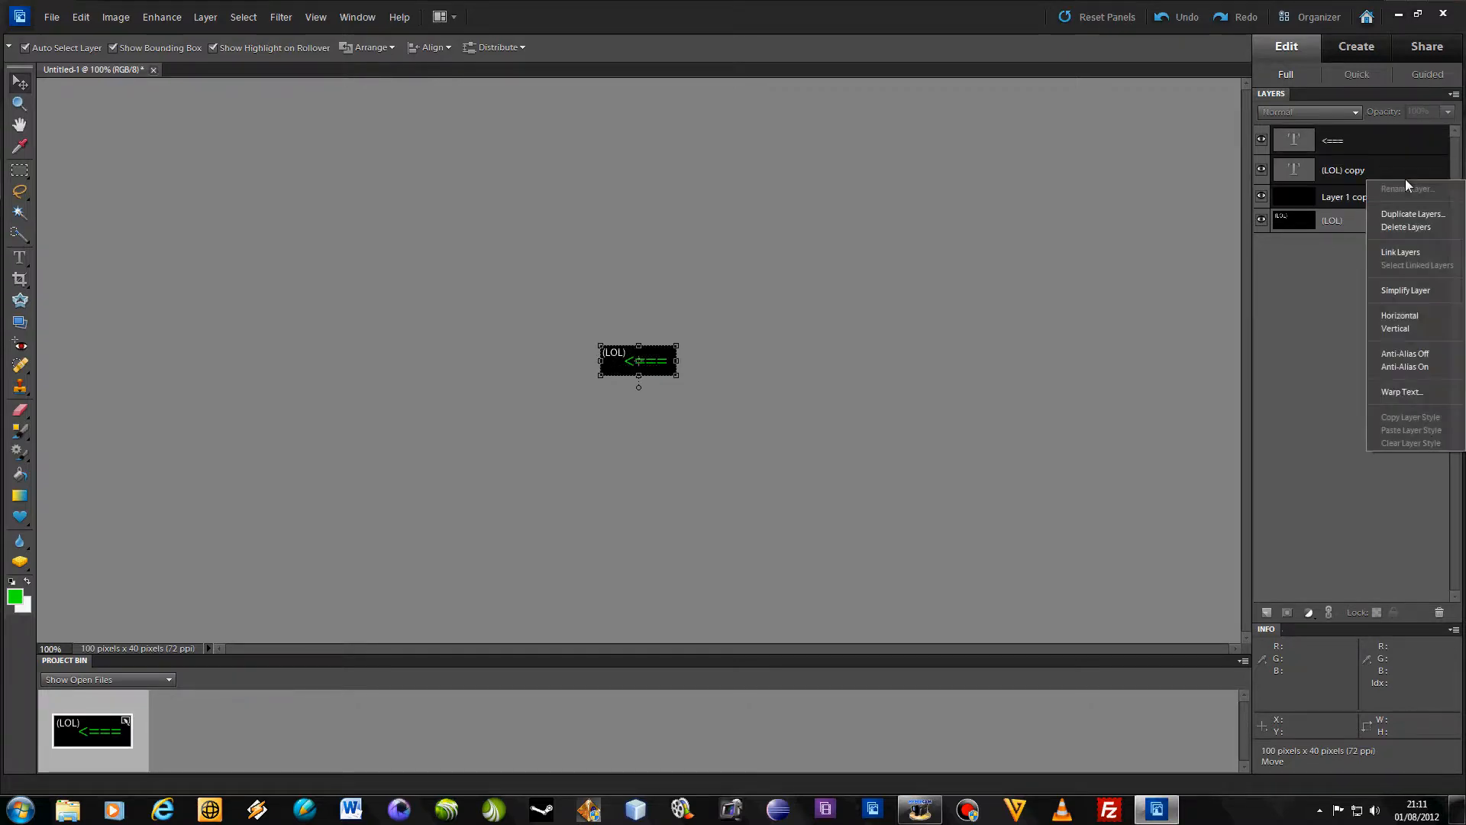
{"action": "left_click", "coordinate": [1096, 231]}
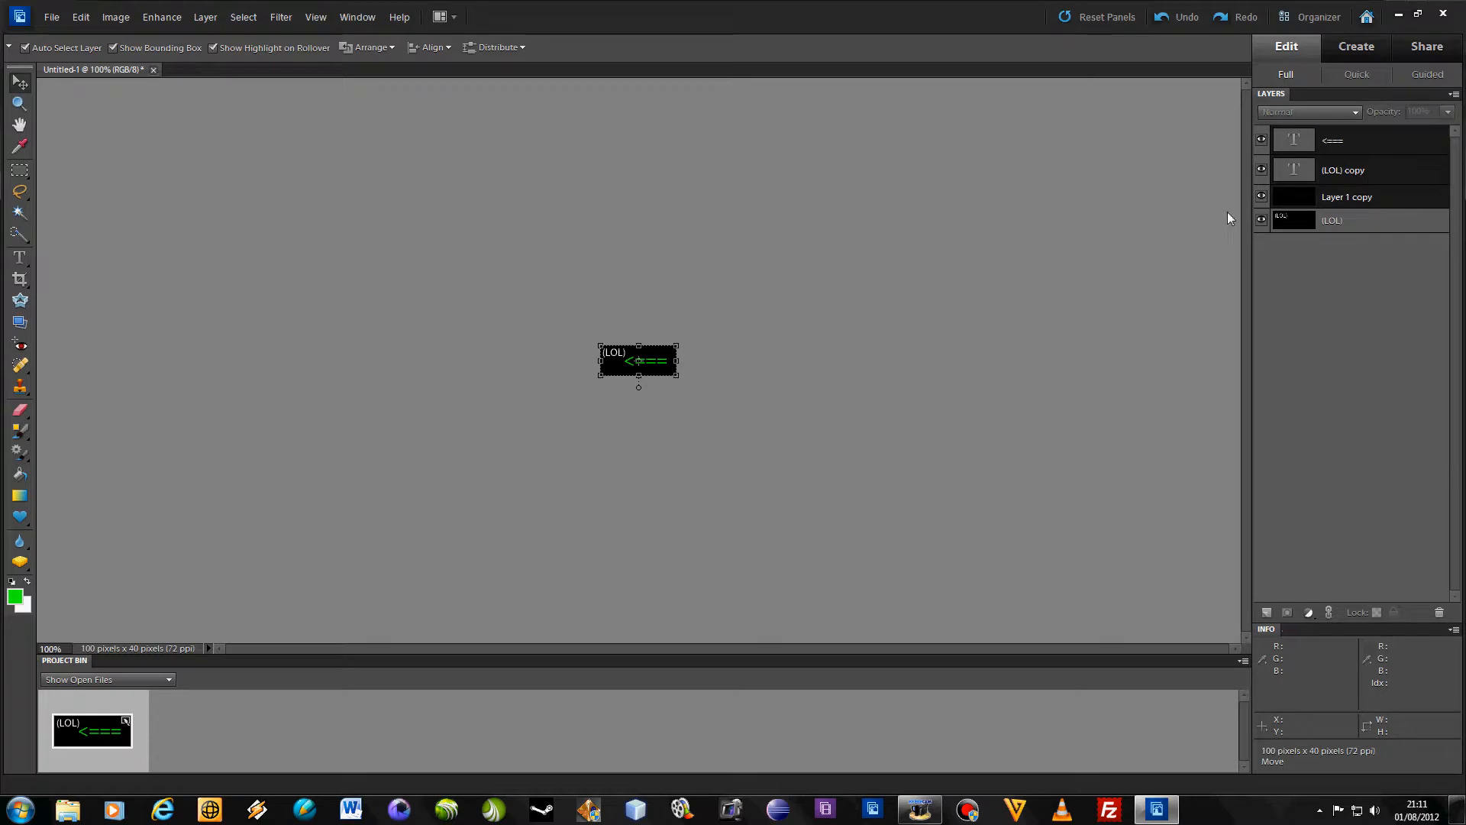
{"action": "left_click", "coordinate": [1383, 149]}
{"action": "left_click", "coordinate": [1385, 169], "text": "ctrl"}
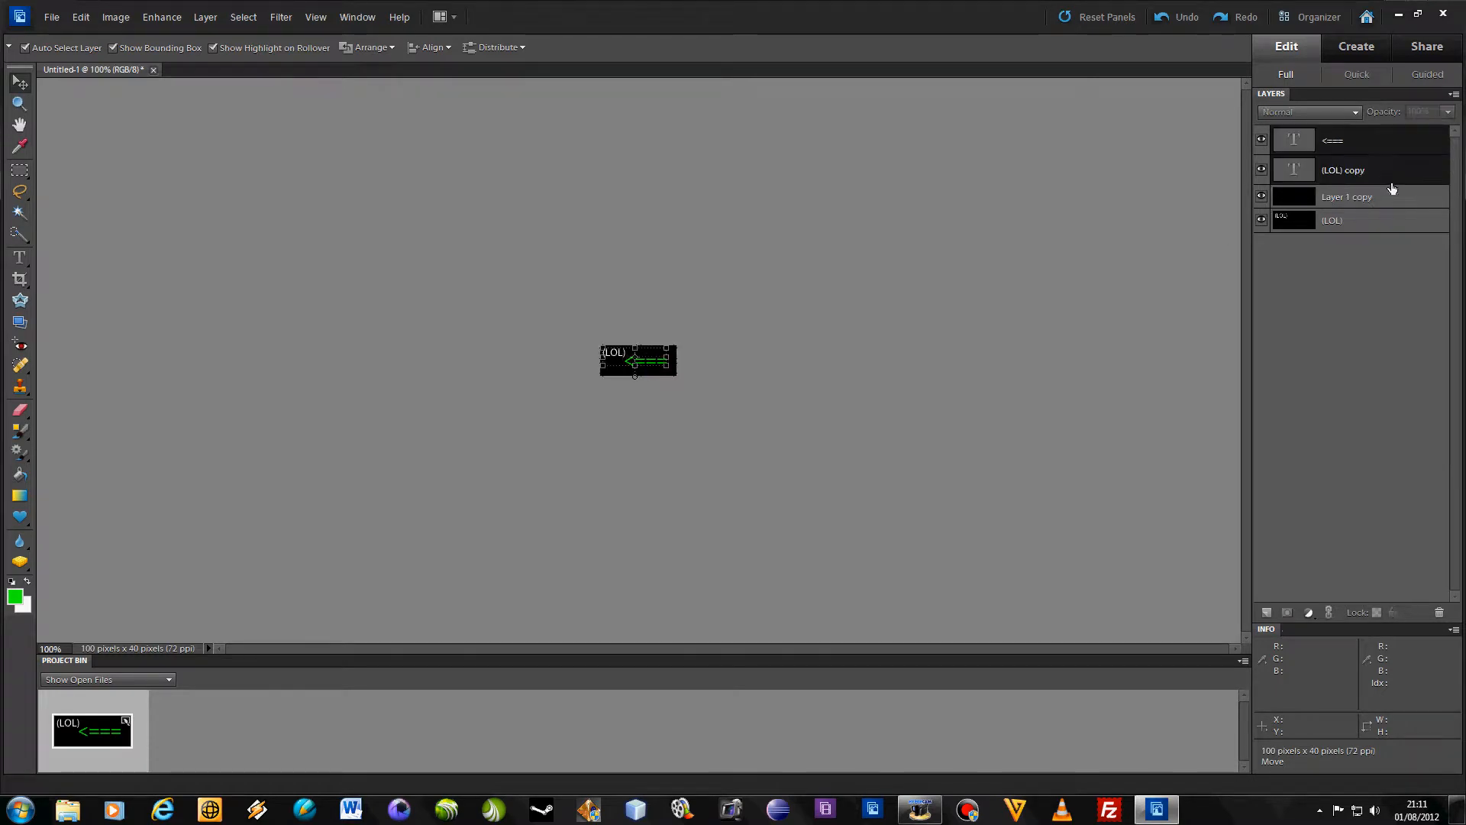
{"action": "left_click", "coordinate": [1391, 196], "text": "ctrl"}
{"action": "right_click", "coordinate": [1394, 183]}
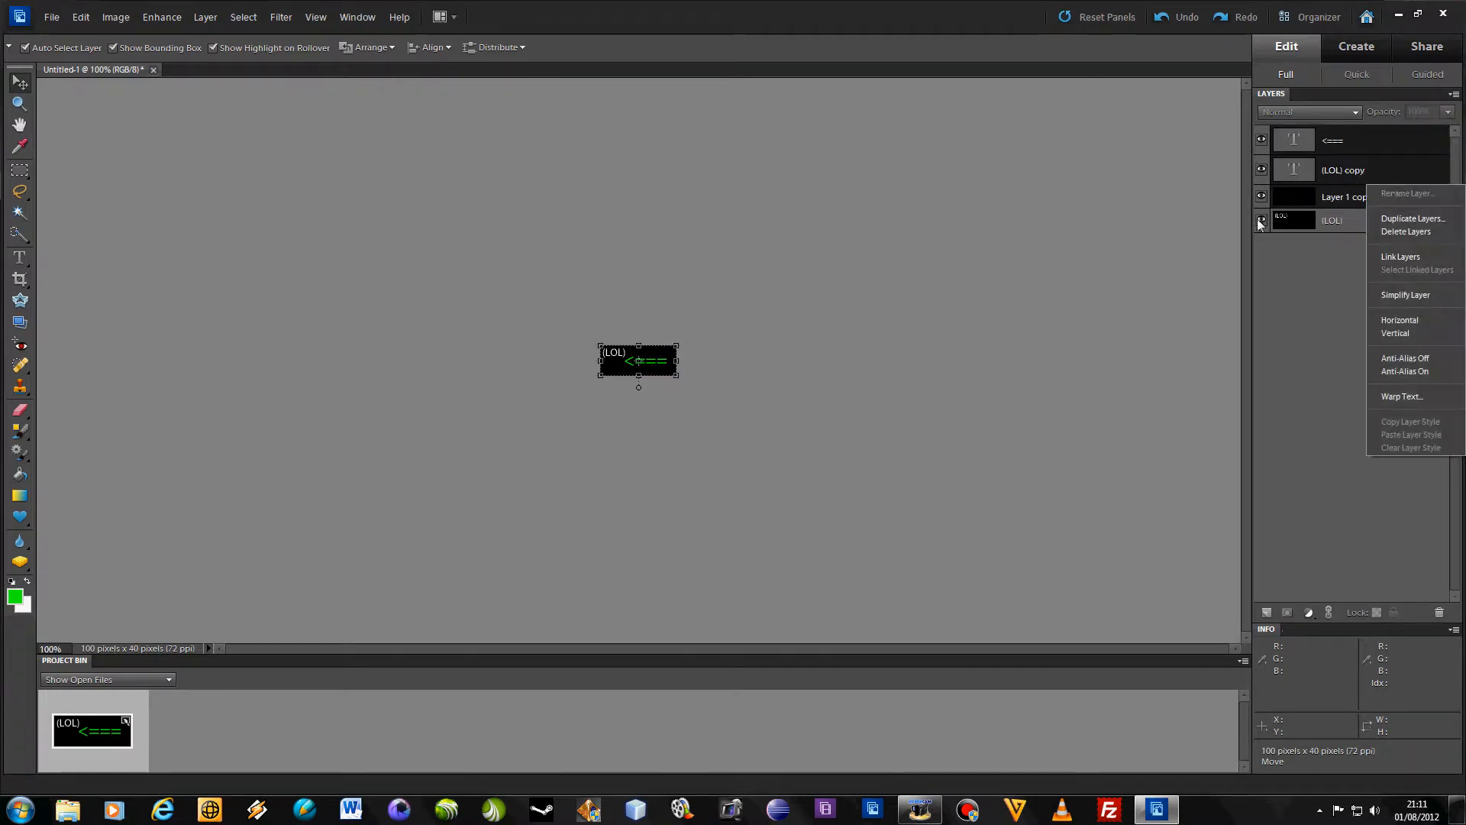
{"action": "left_click", "coordinate": [1143, 241]}
{"action": "left_click", "coordinate": [1364, 201]}
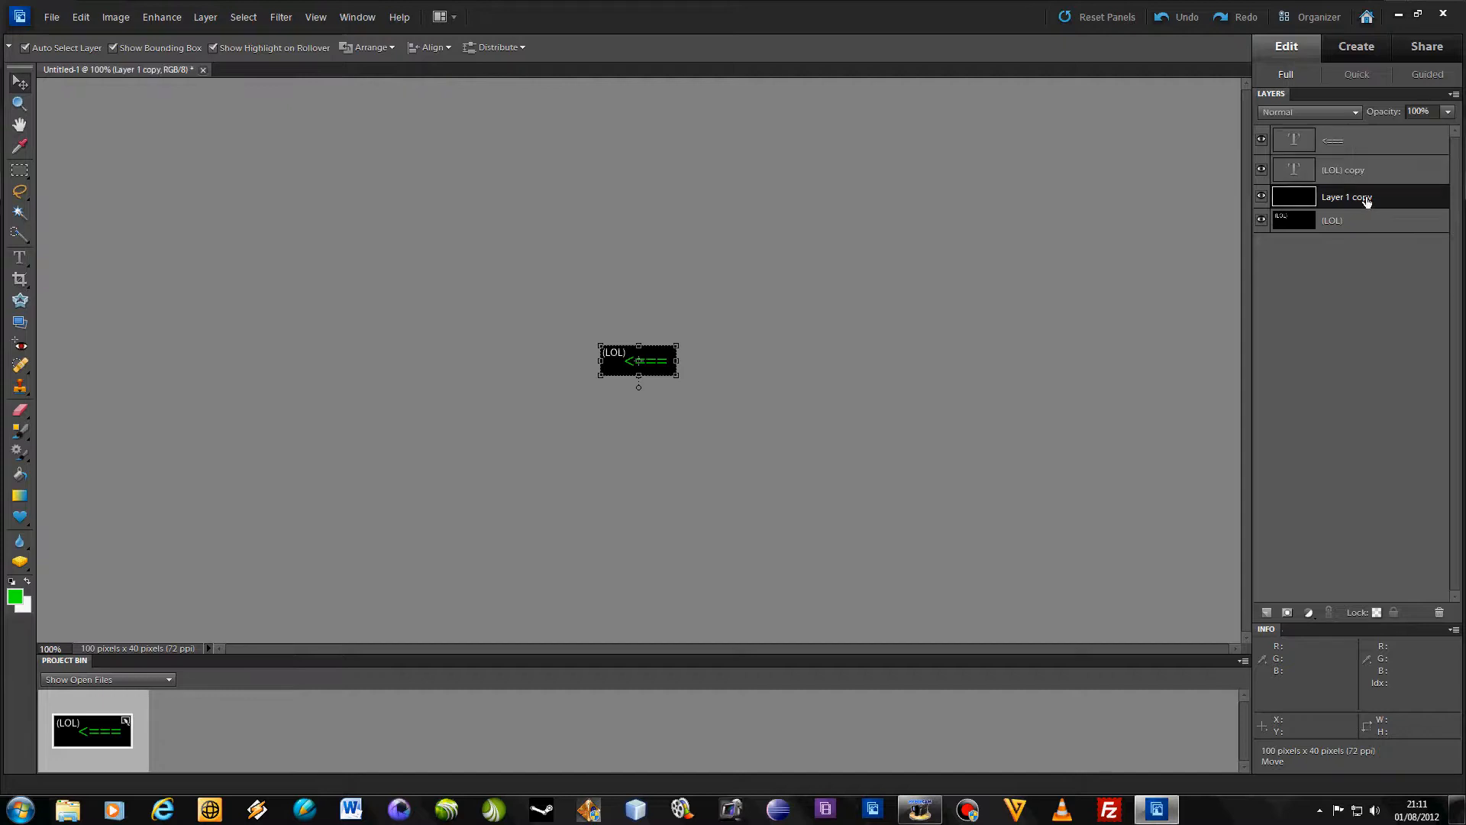
{"action": "left_click", "coordinate": [1370, 180], "text": "ctrl"}
{"action": "right_click", "coordinate": [1372, 182]}
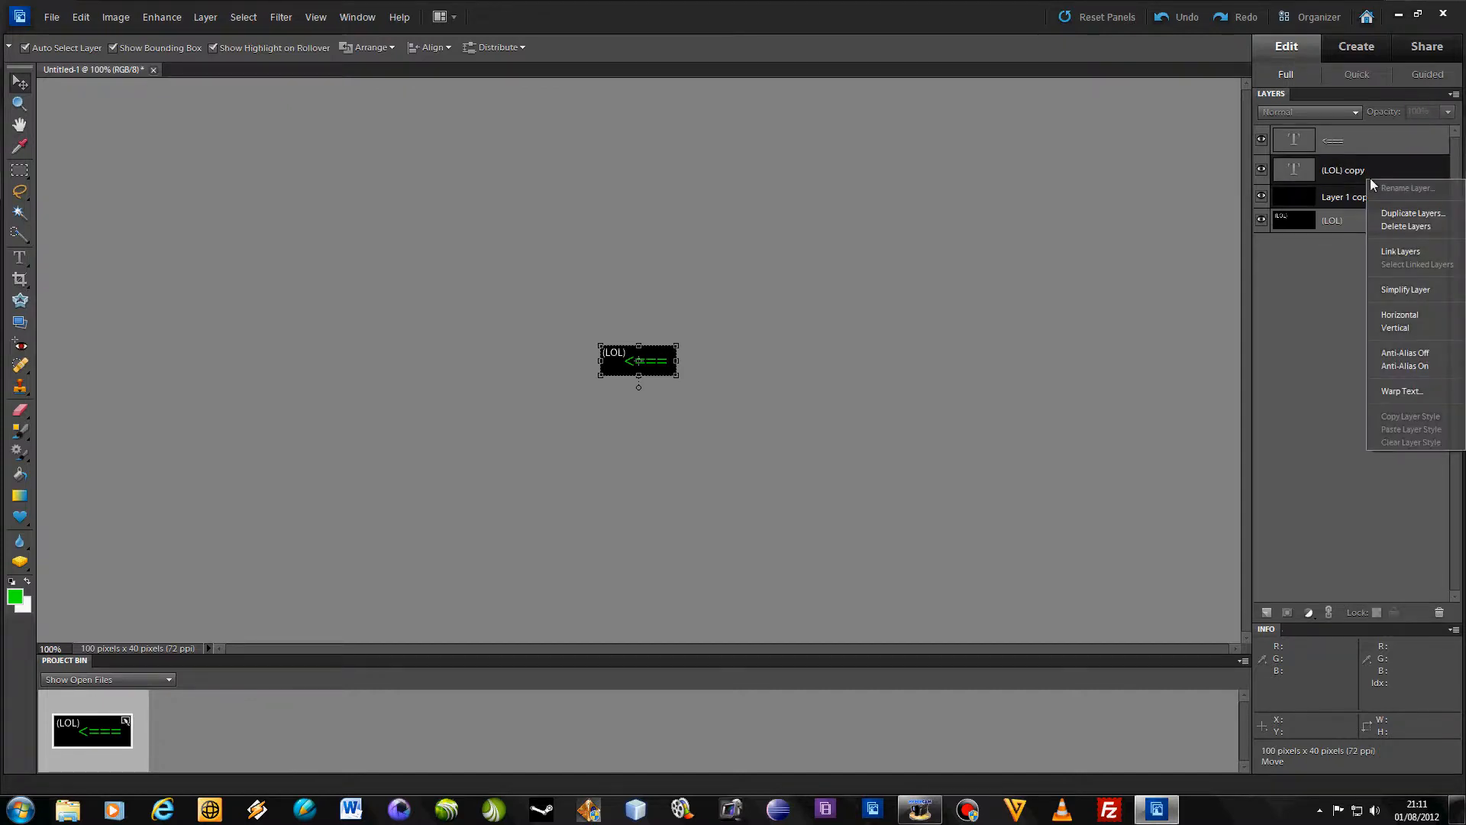
{"action": "left_click", "coordinate": [1374, 149]}
{"action": "left_click", "coordinate": [1374, 150], "text": "ctrl"}
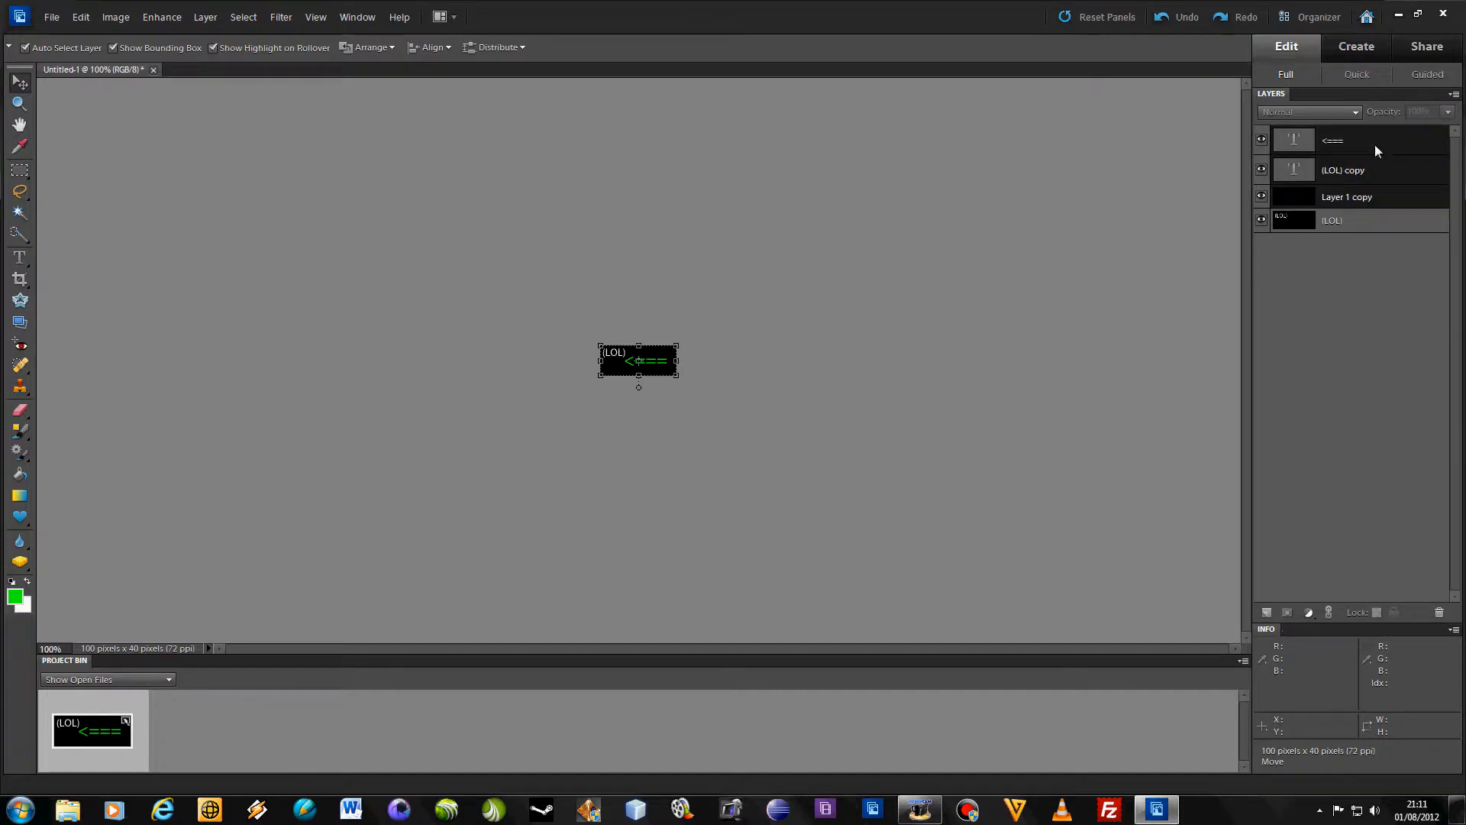
{"action": "right_click", "coordinate": [1375, 150]}
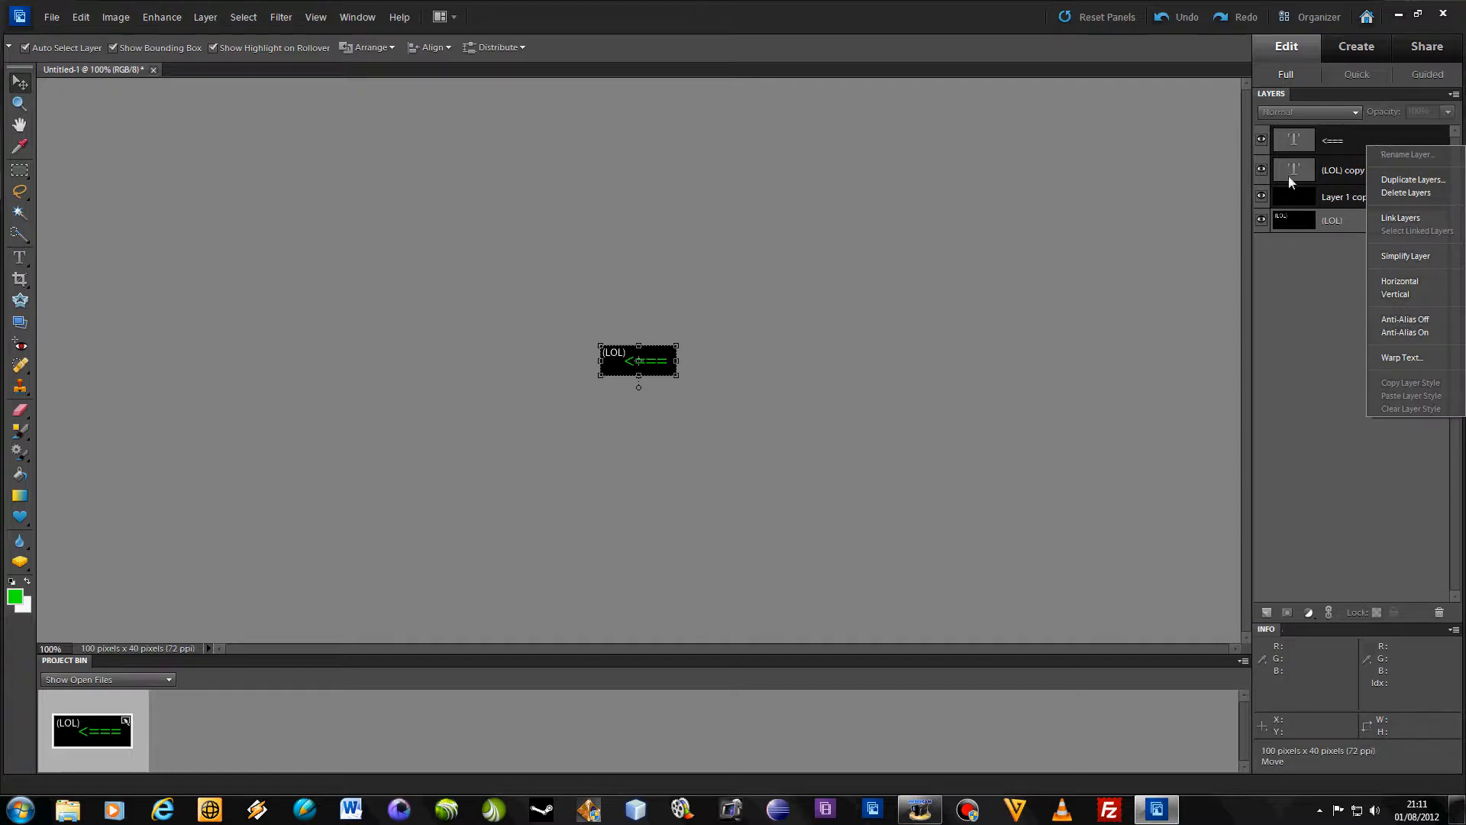
{"action": "left_click", "coordinate": [918, 260]}
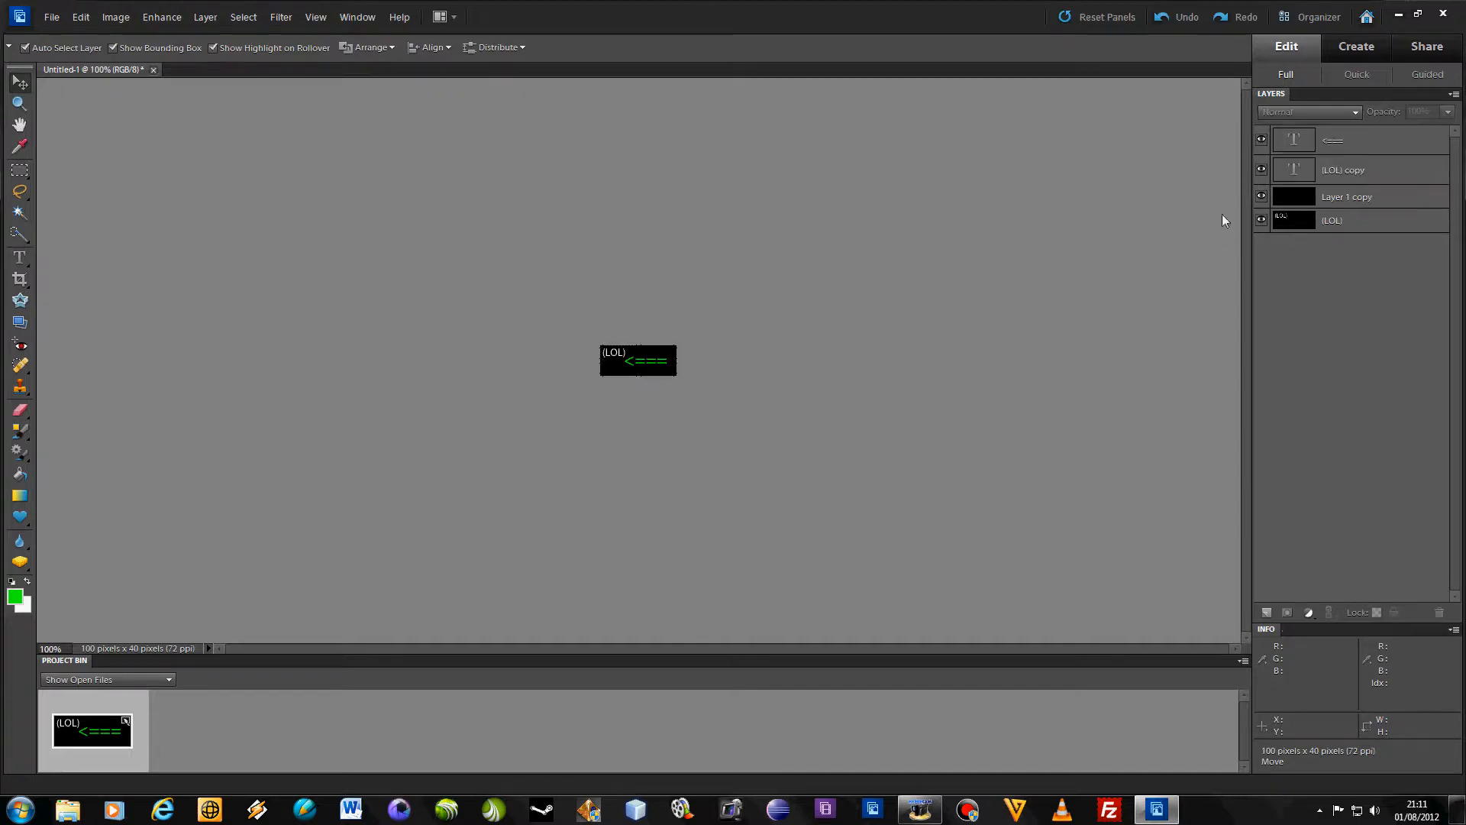
{"action": "left_click", "coordinate": [1350, 200]}
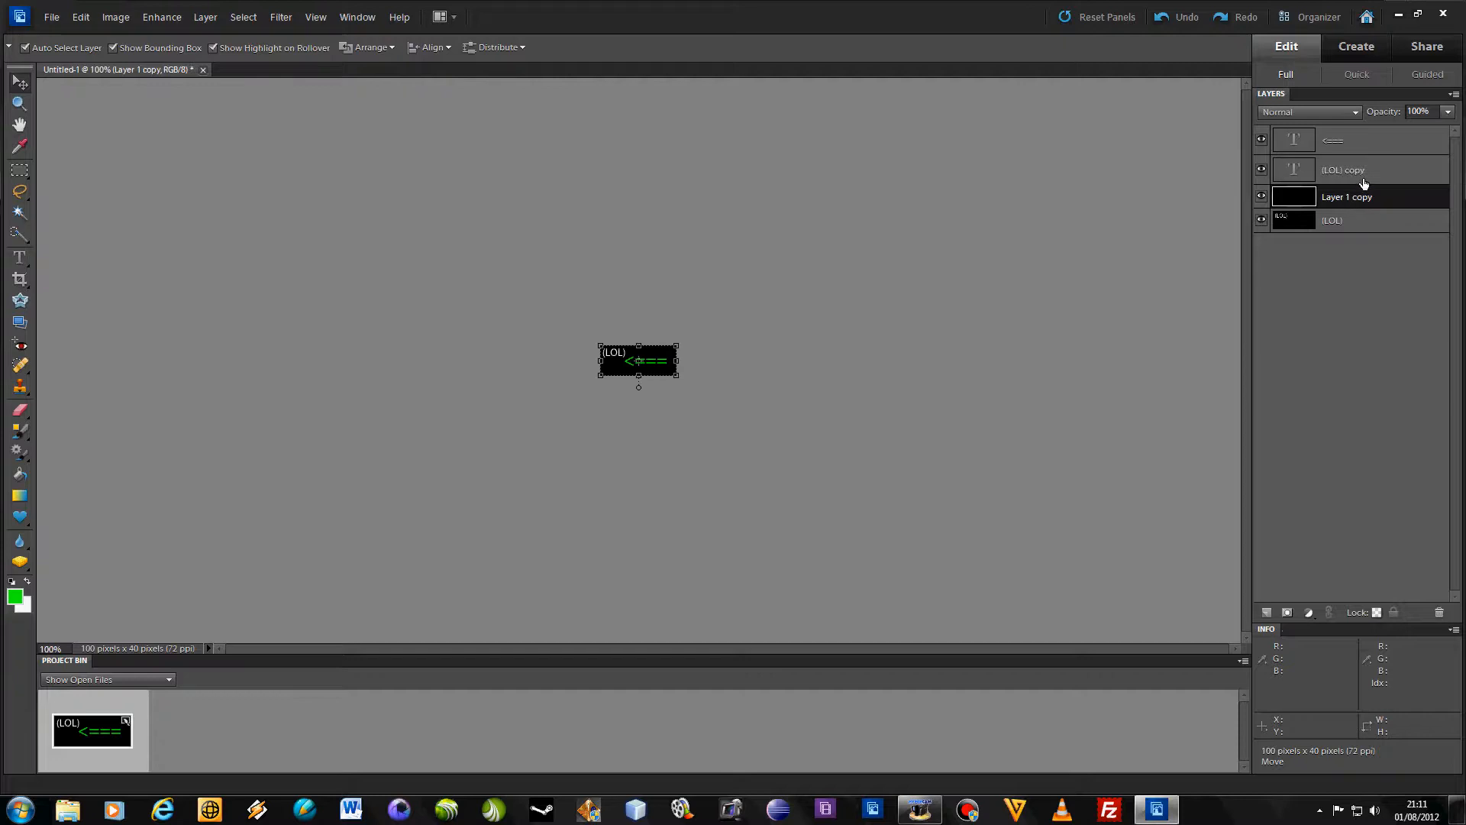
{"action": "left_click", "coordinate": [1364, 183], "text": "ctrl"}
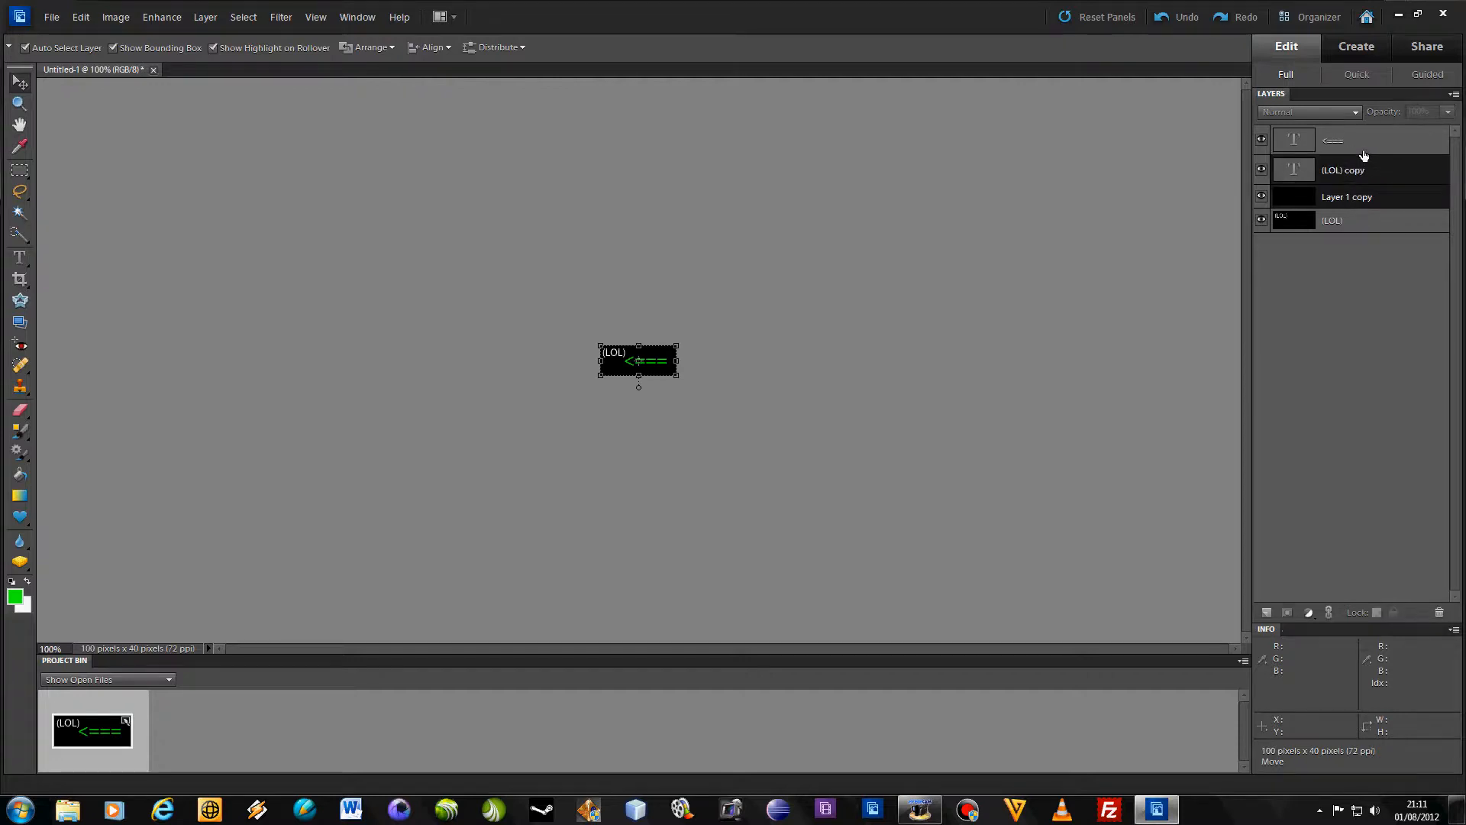
{"action": "left_click", "coordinate": [1364, 156], "text": "ctrl"}
{"action": "right_click", "coordinate": [1364, 156]}
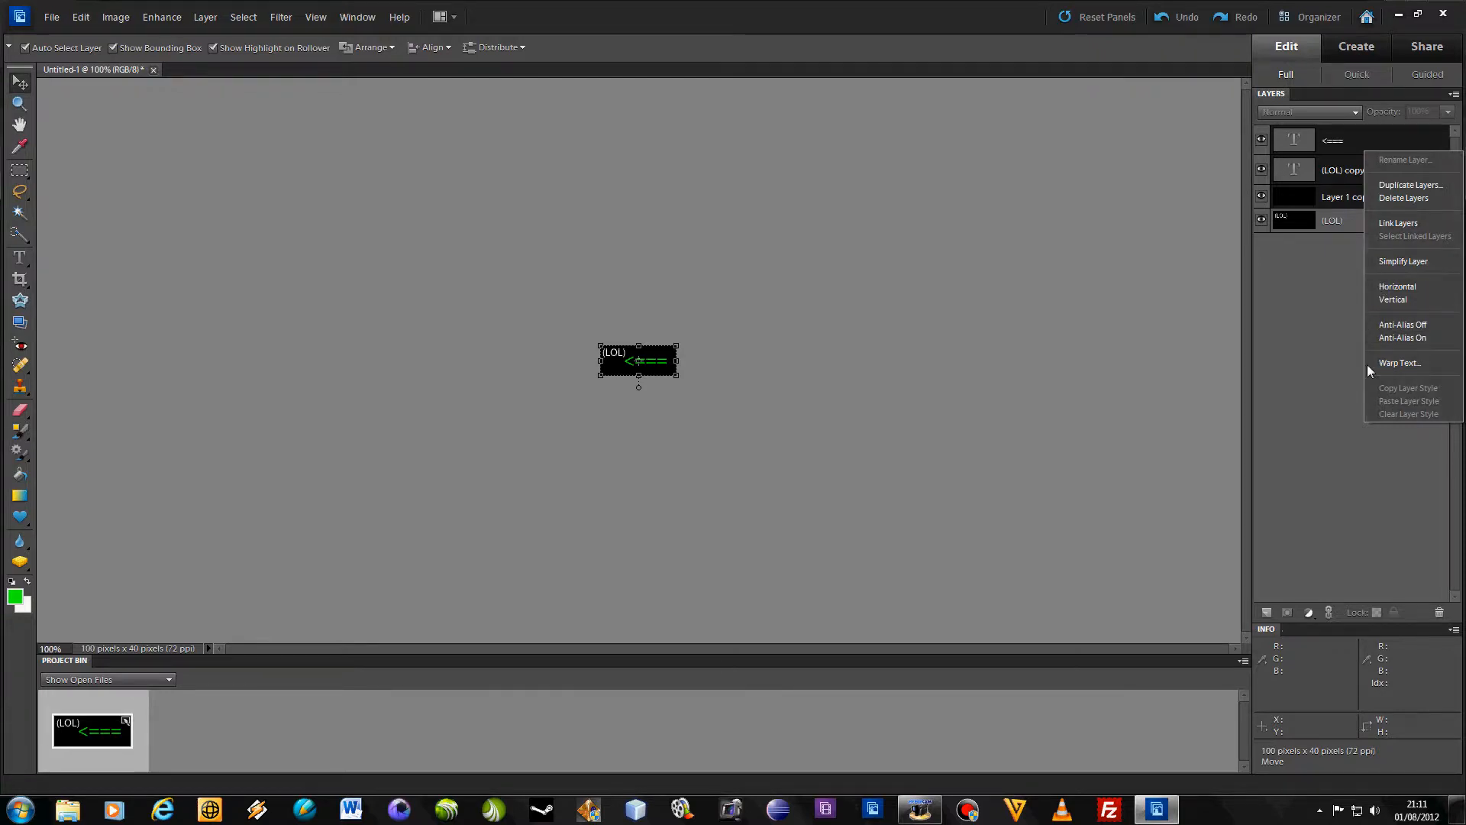
{"action": "left_click", "coordinate": [872, 388]}
{"action": "left_click", "coordinate": [729, 278]}
{"action": "left_click", "coordinate": [1389, 193]}
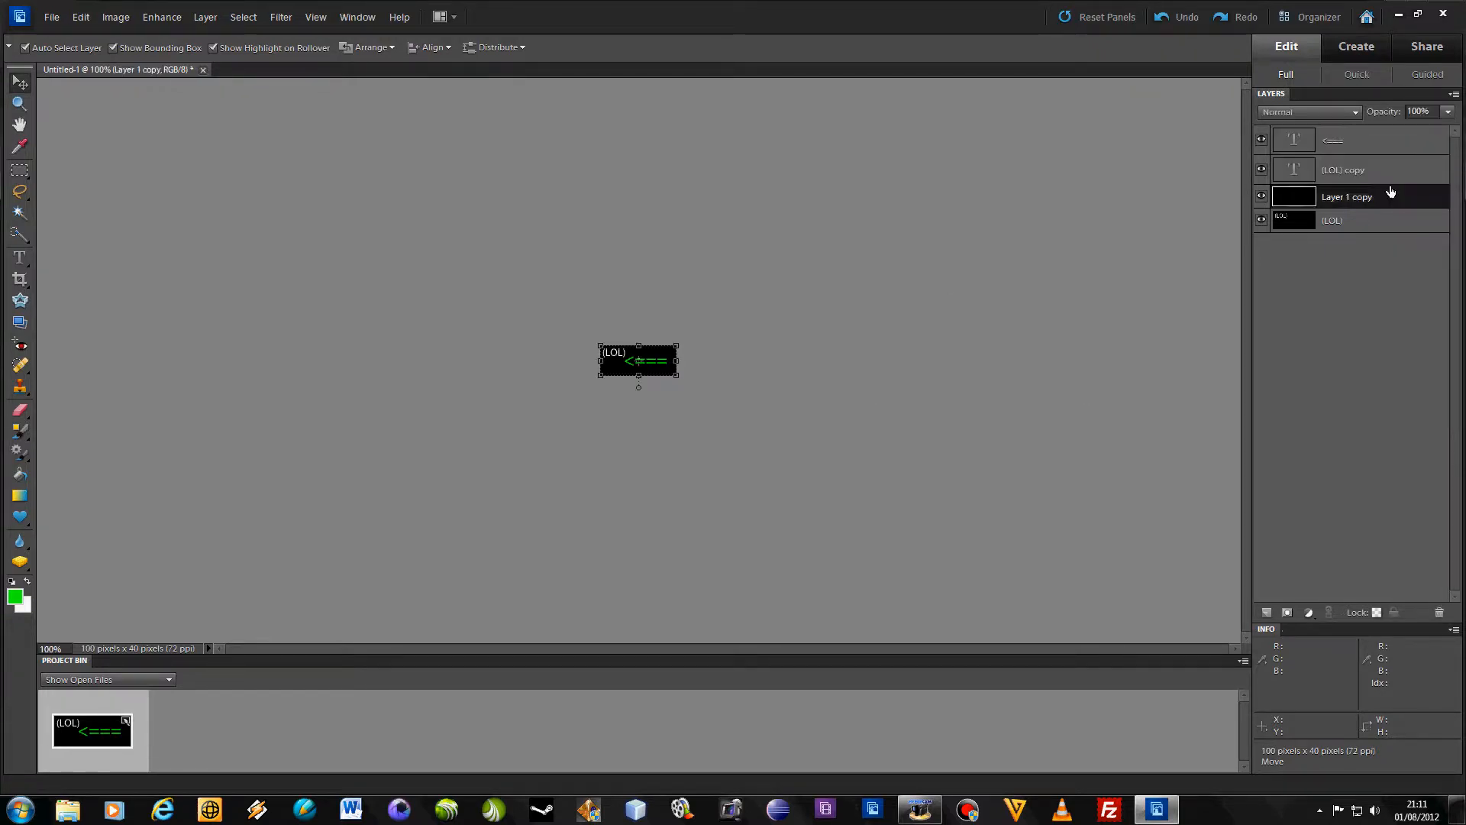
{"action": "left_click", "coordinate": [1391, 174], "text": "ctrl"}
{"action": "left_click", "coordinate": [1391, 152], "text": "ctrl"}
{"action": "right_click", "coordinate": [1391, 149]}
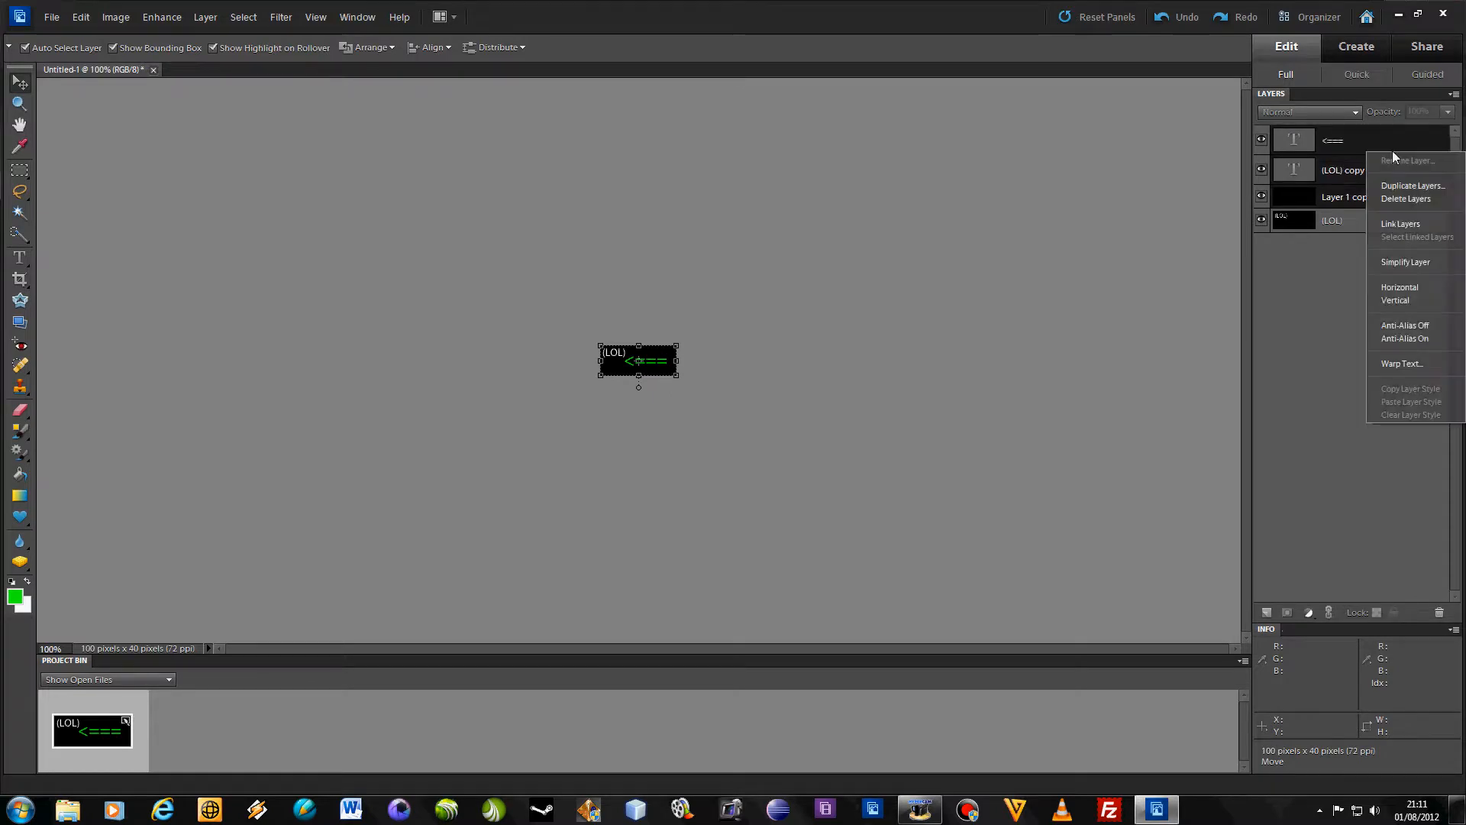
{"action": "left_click", "coordinate": [1189, 218]}
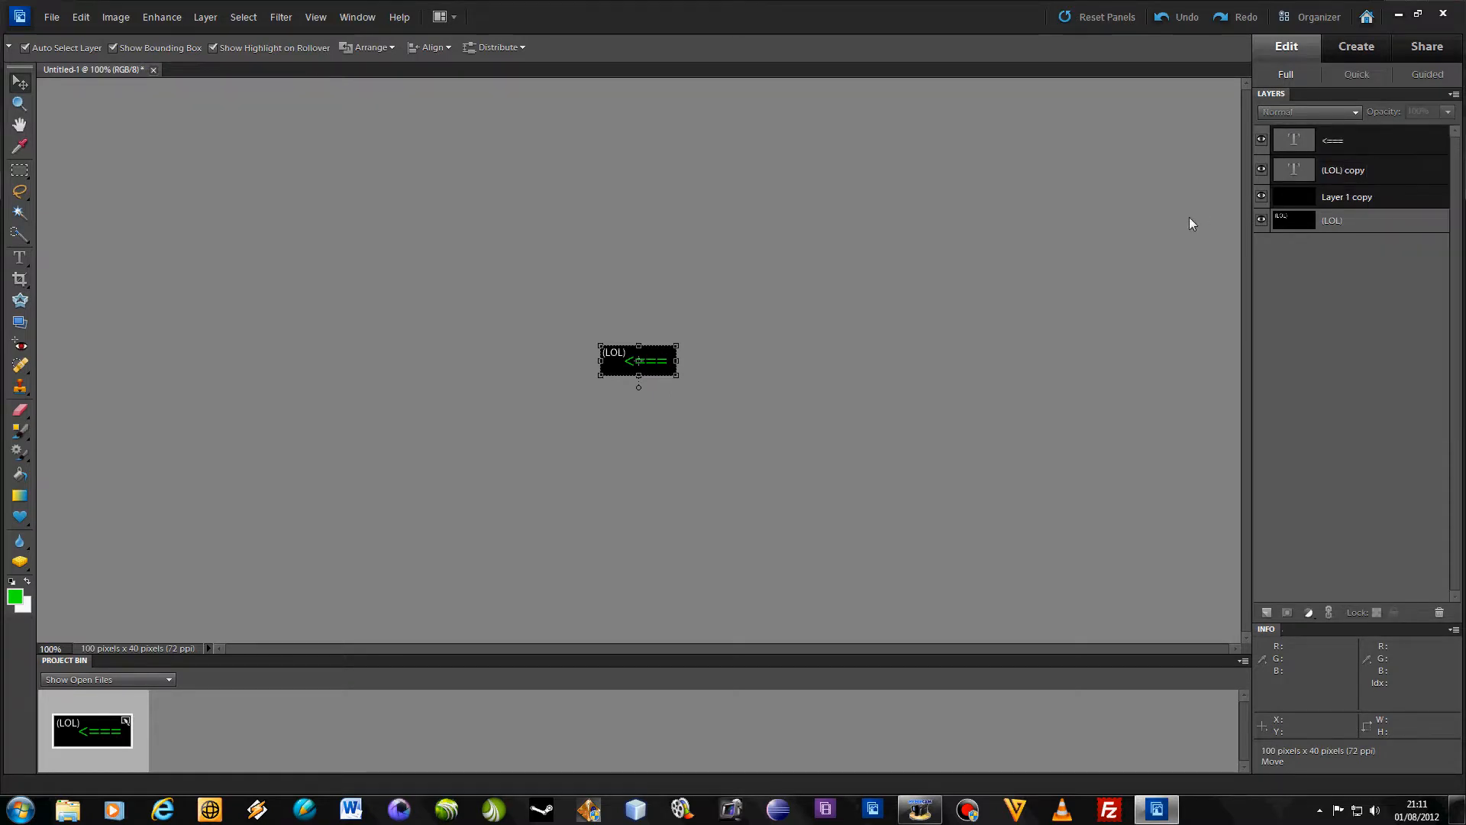
{"action": "left_click", "coordinate": [675, 386]}
{"action": "left_click", "coordinate": [652, 360]}
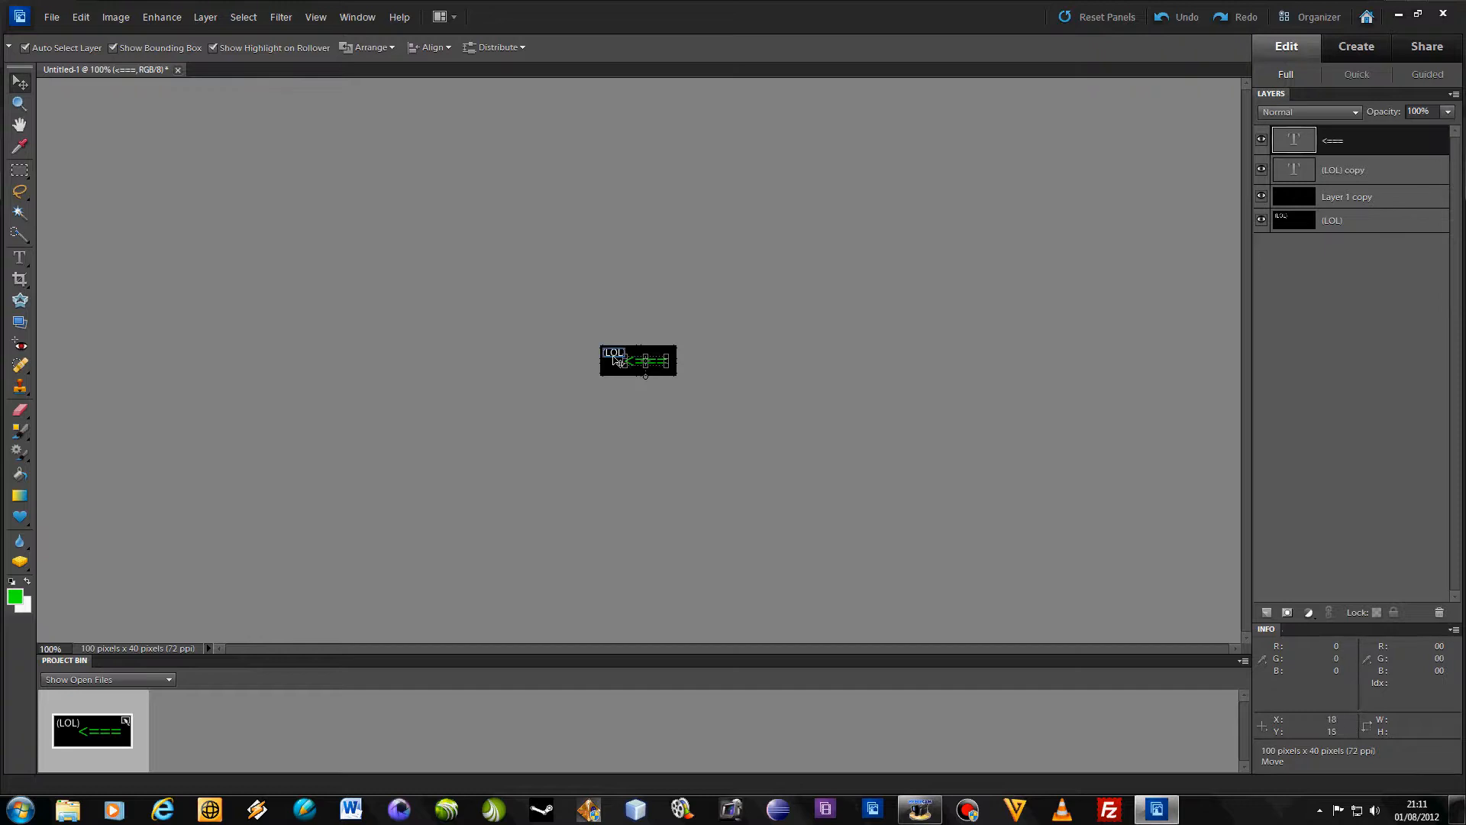
{"action": "left_click", "coordinate": [617, 357], "text": "shift"}
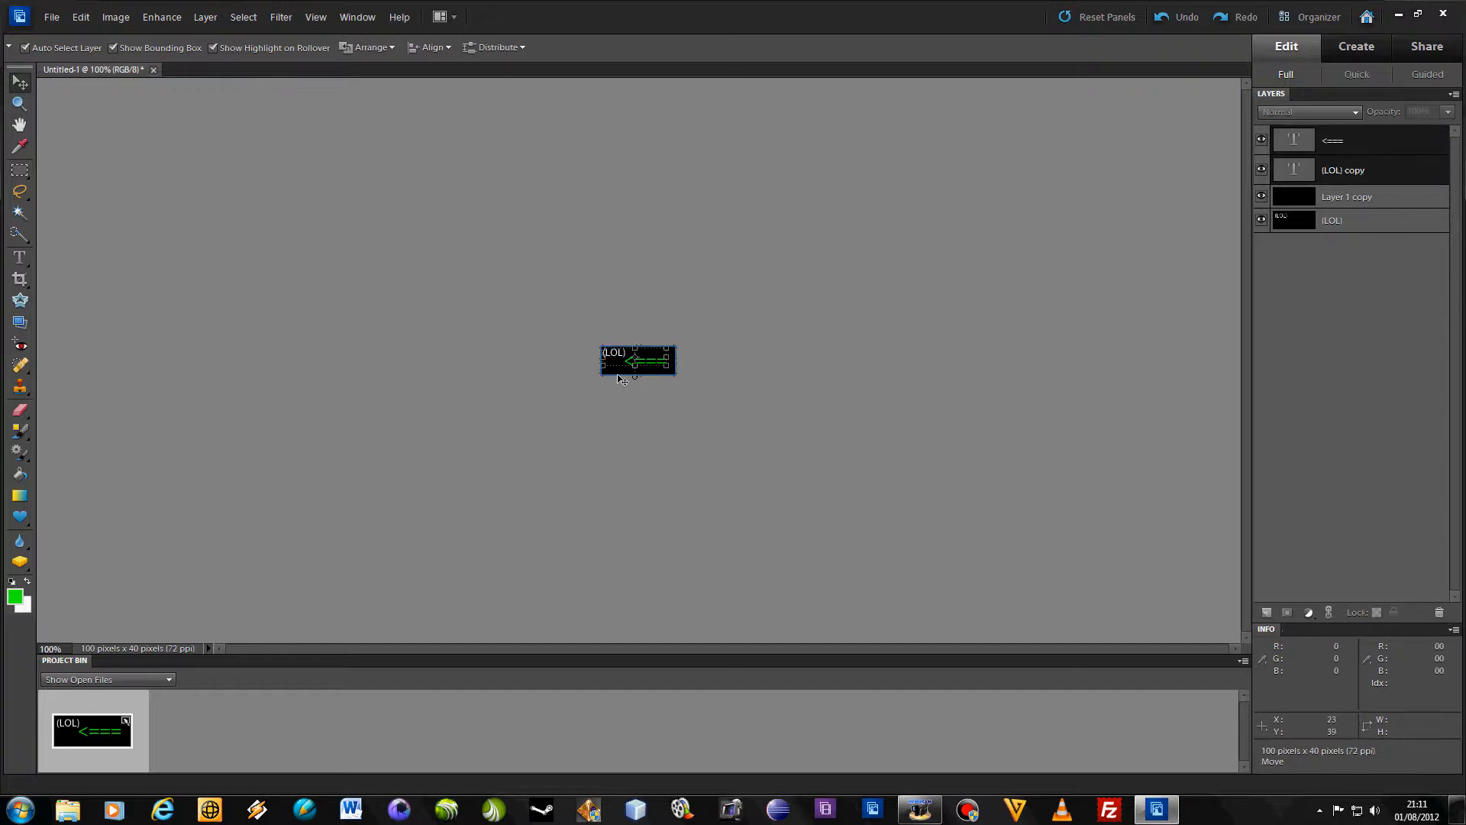
{"action": "left_click", "coordinate": [622, 379], "text": "shift"}
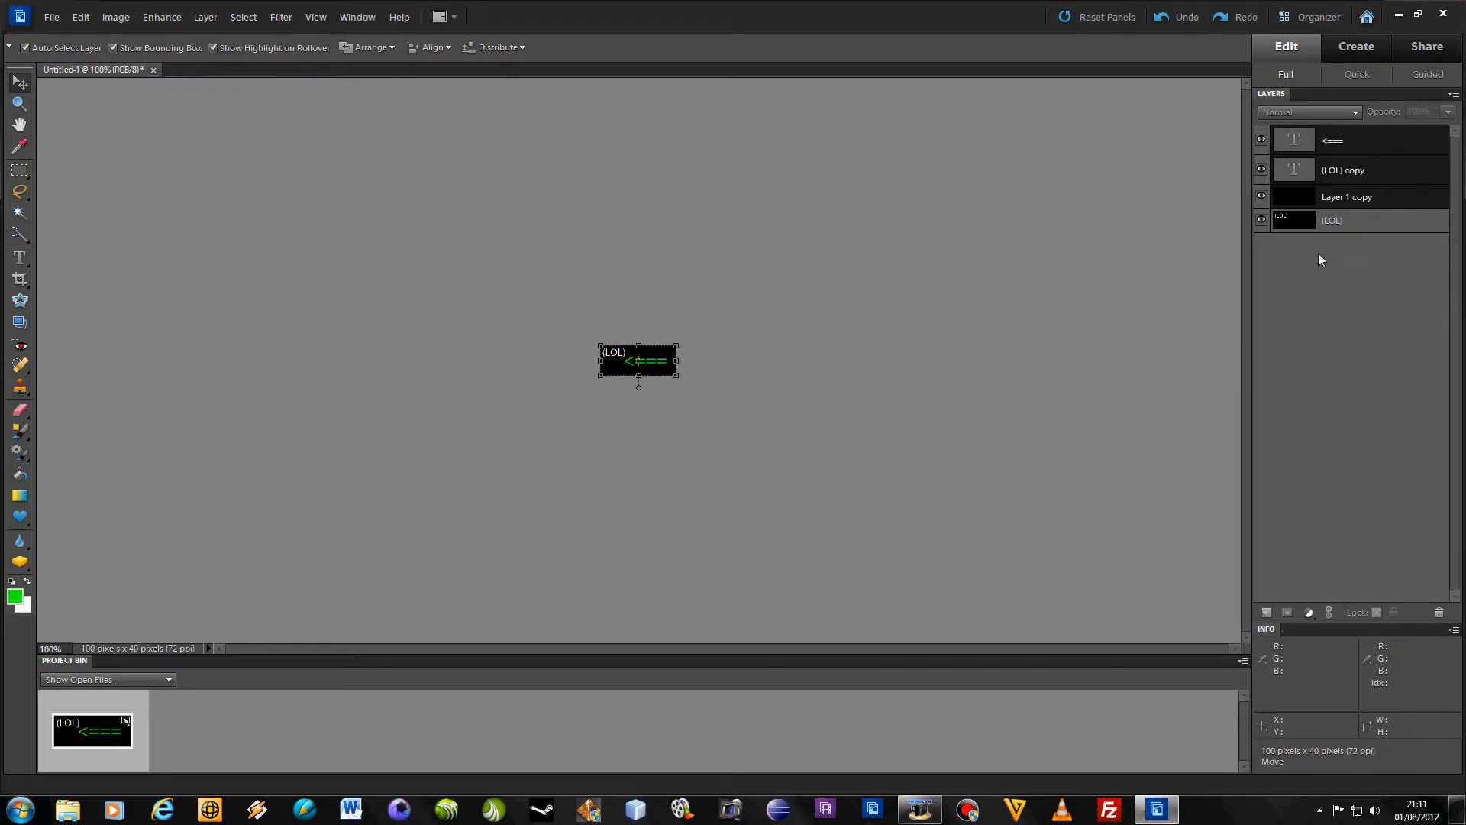
{"action": "right_click", "coordinate": [1422, 171]}
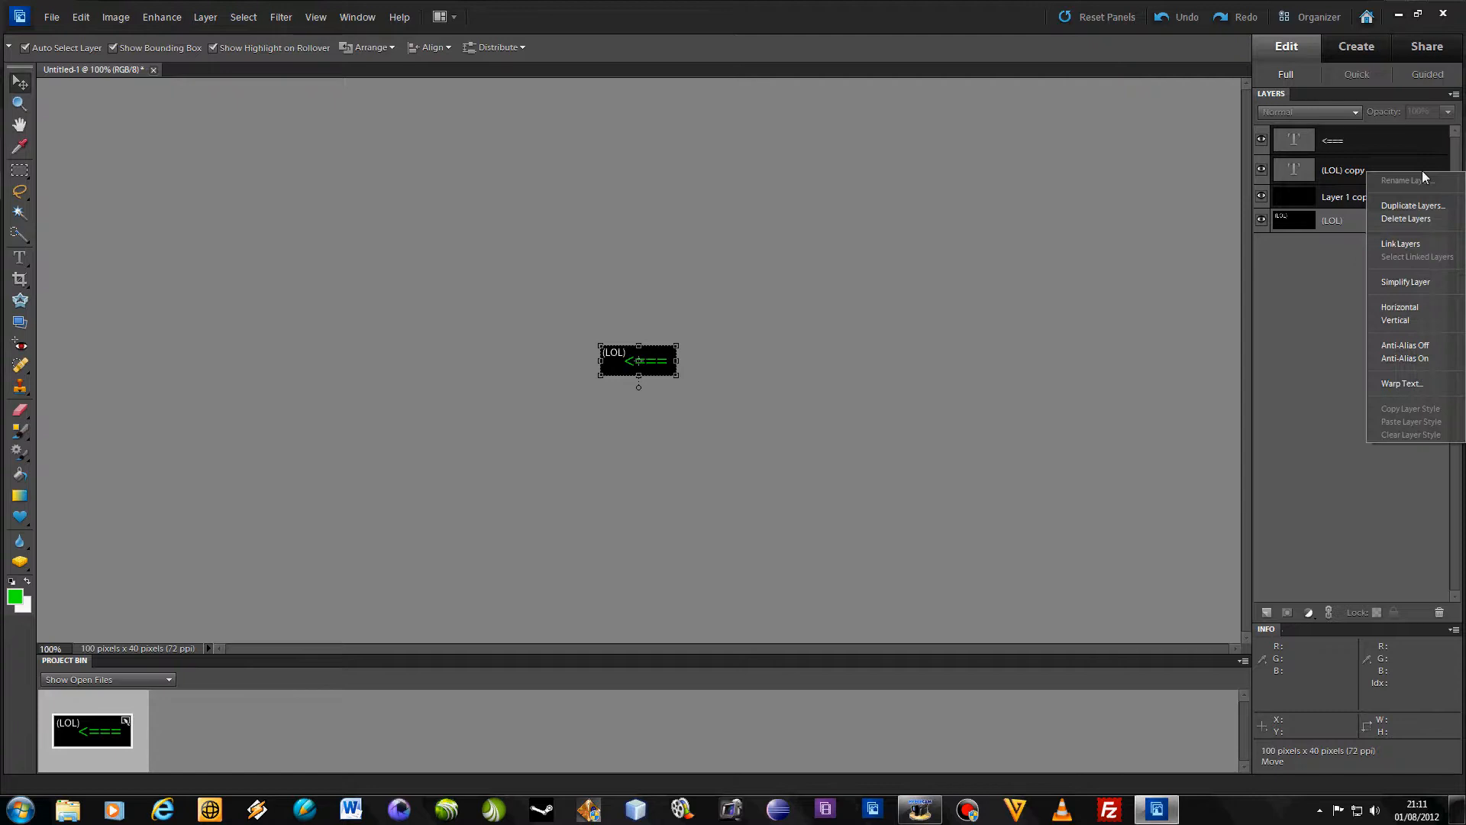
{"action": "left_click", "coordinate": [1325, 321]}
{"action": "left_click", "coordinate": [1388, 221]}
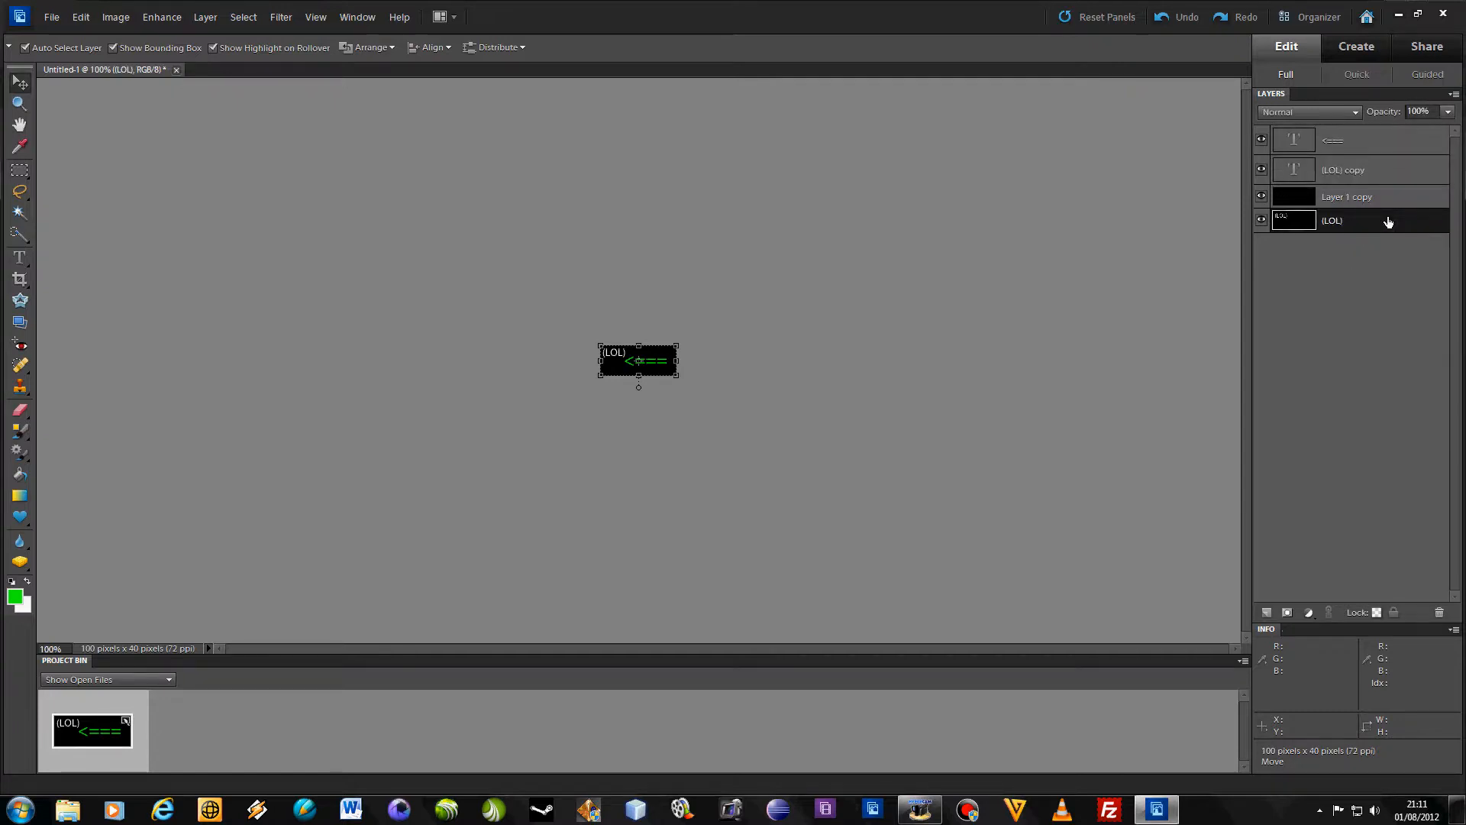
{"action": "right_click", "coordinate": [1389, 221]}
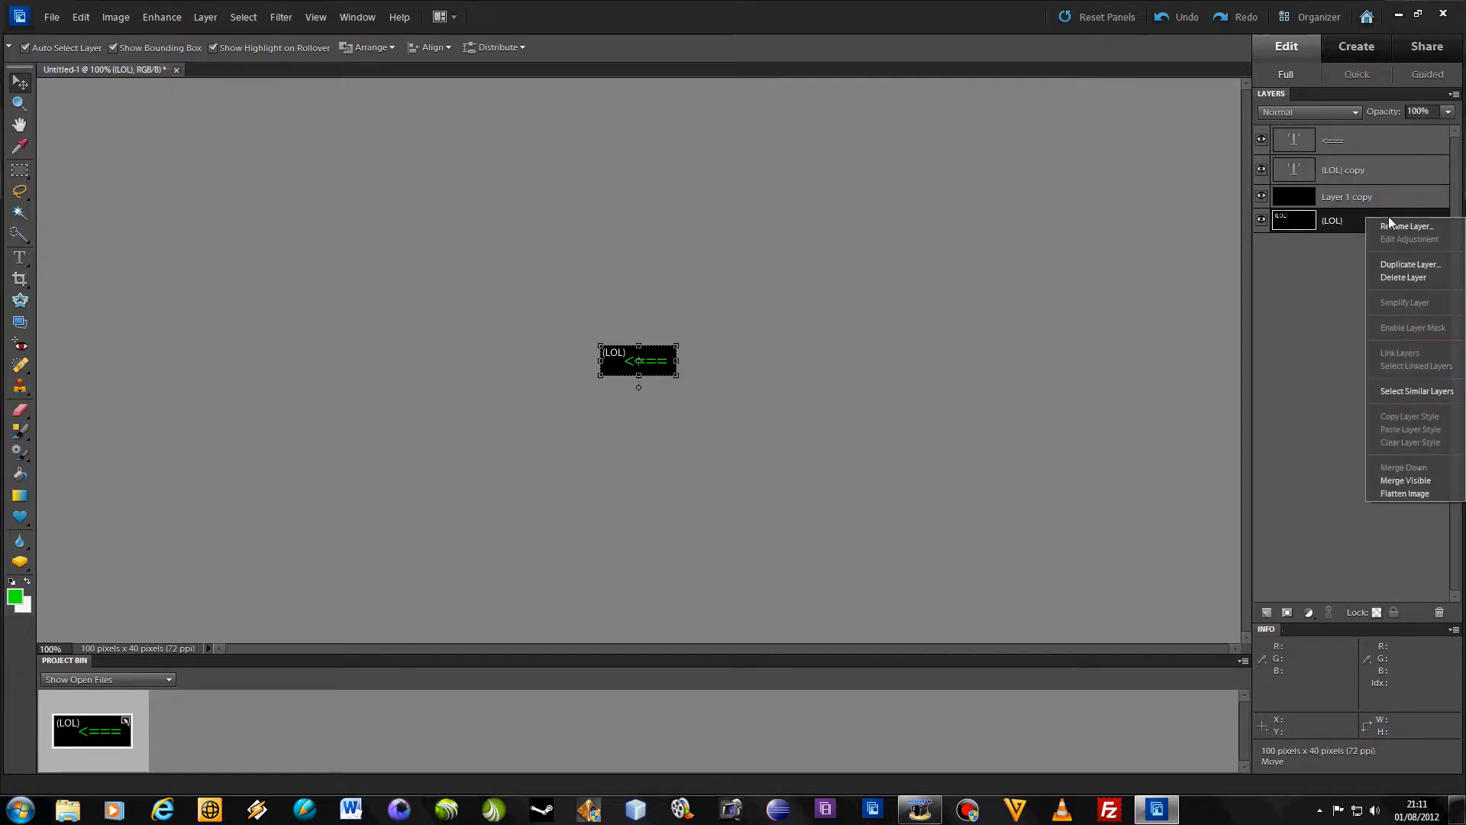
{"action": "left_click", "coordinate": [1293, 261]}
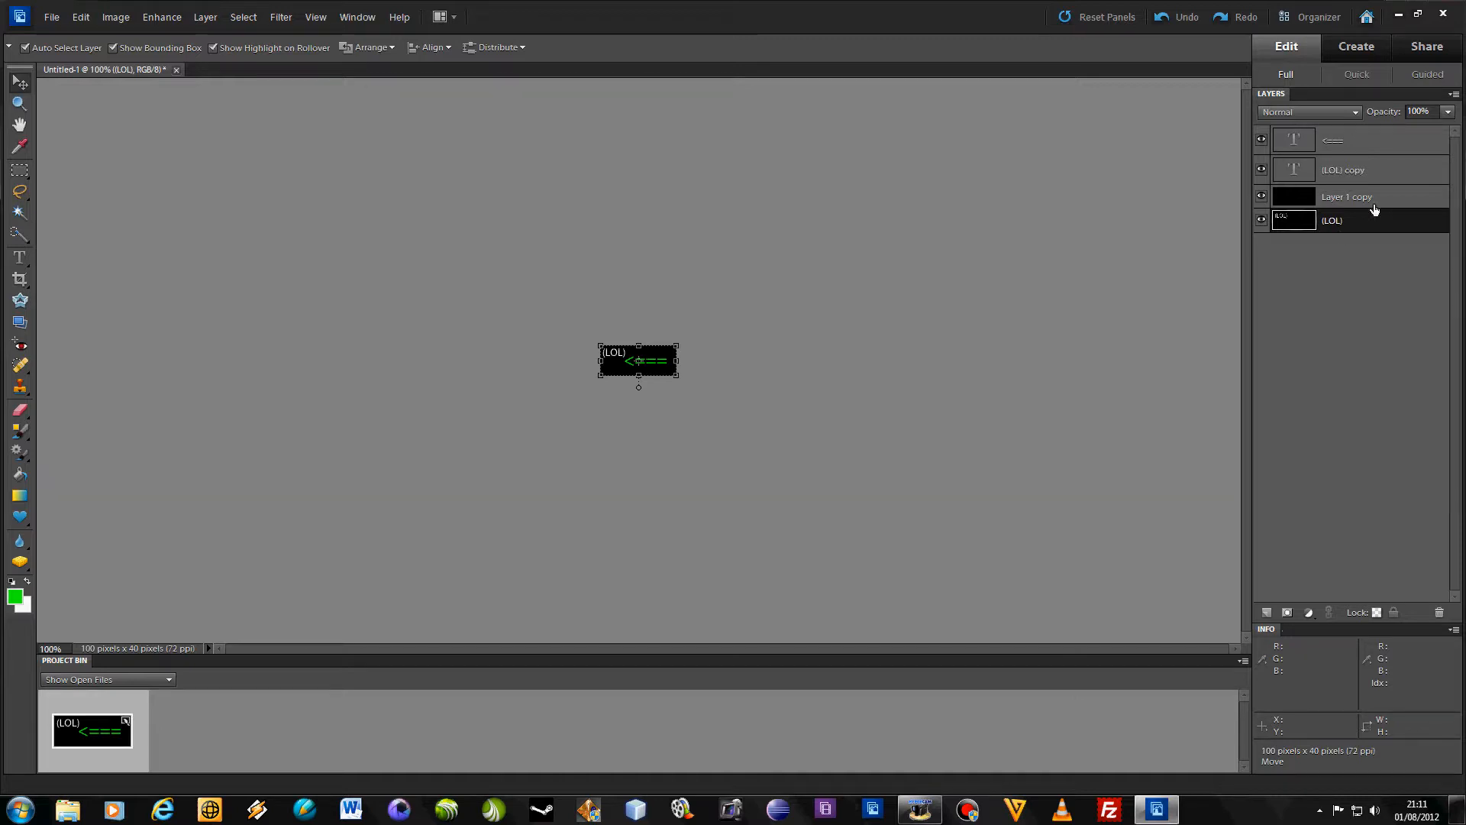
{"action": "left_click", "coordinate": [1382, 198]}
{"action": "right_click", "coordinate": [1390, 175]}
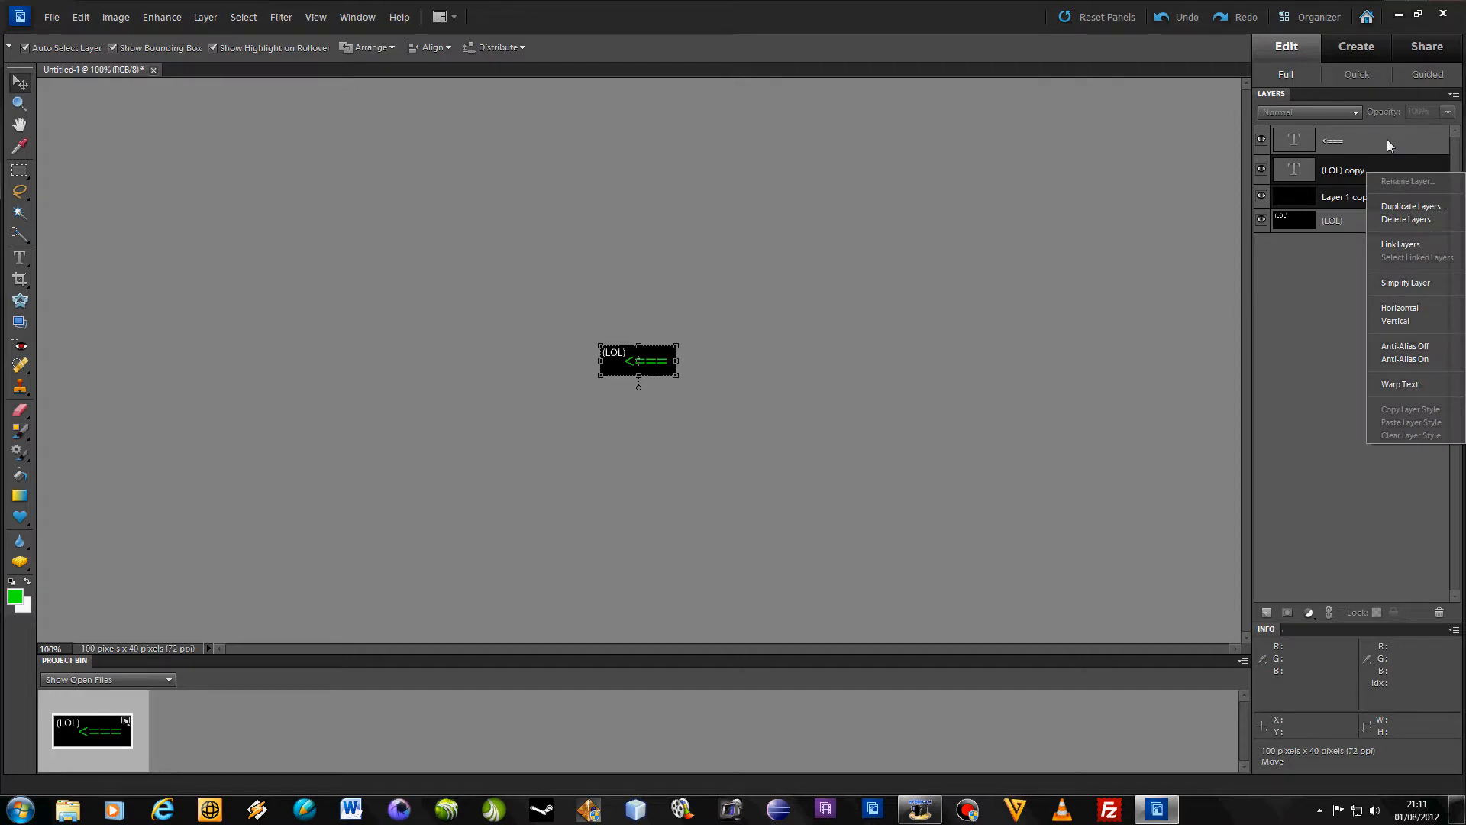
{"action": "left_click", "coordinate": [1387, 142]}
Step: Merge the "<===", "(LOL) copy" and "Layer 1 copy" layers into a single layer and deselect the result
{"action": "left_click", "coordinate": [1386, 146]}
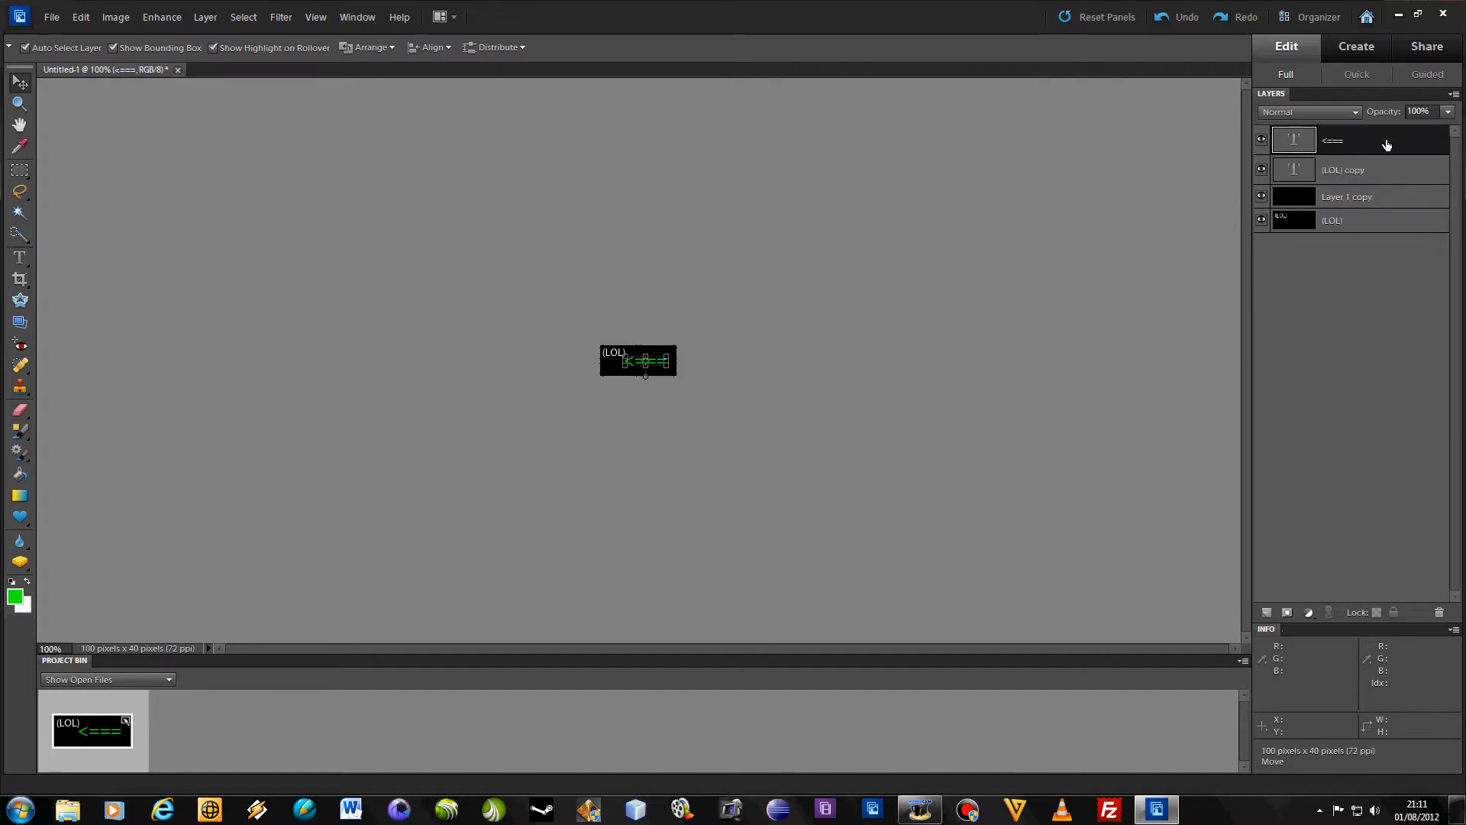
{"action": "left_click", "coordinate": [1385, 182], "text": "ctrl"}
{"action": "left_click", "coordinate": [1386, 199], "text": "ctrl"}
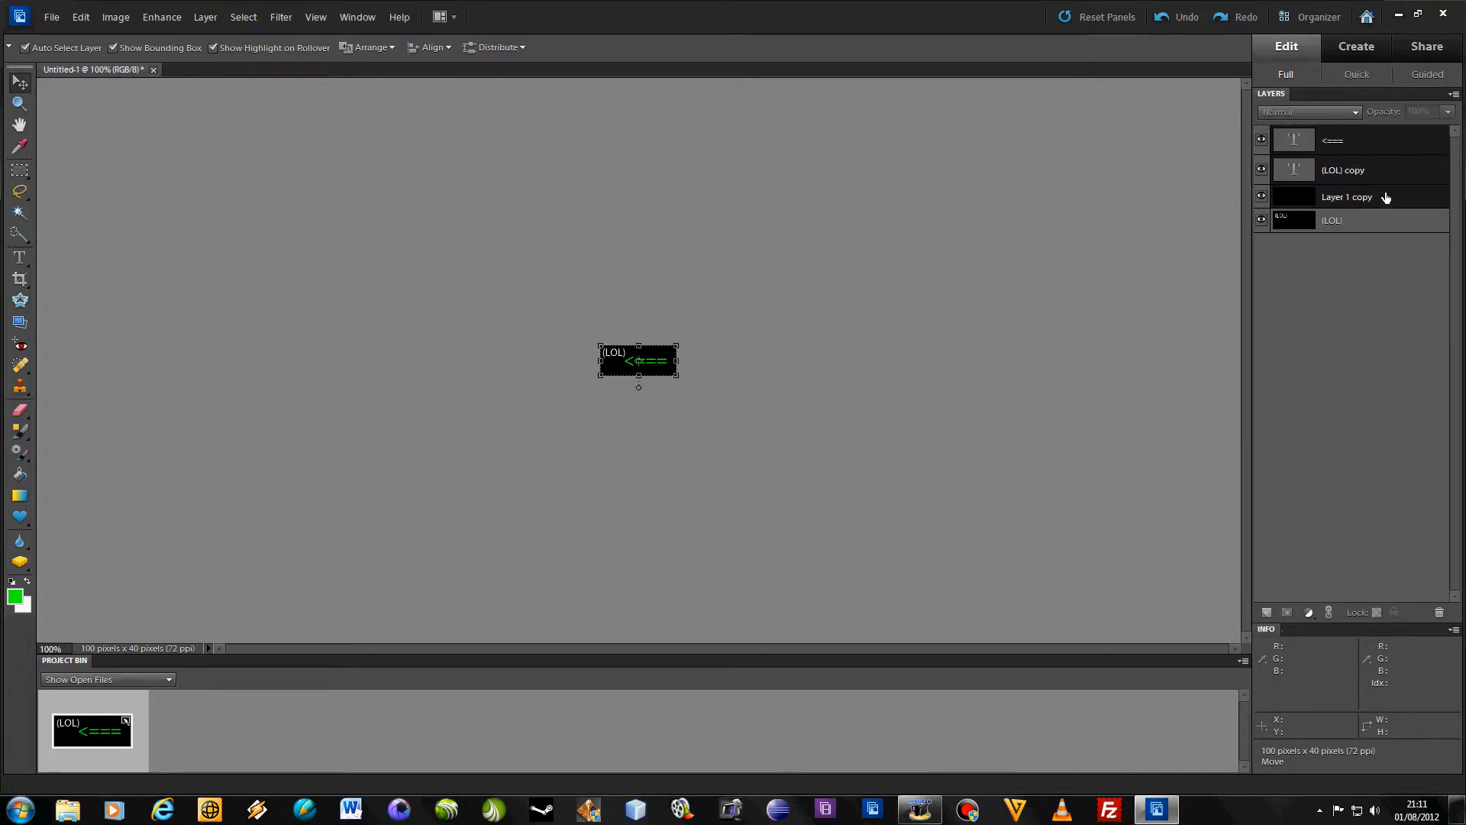
{"action": "right_click", "coordinate": [1386, 193]}
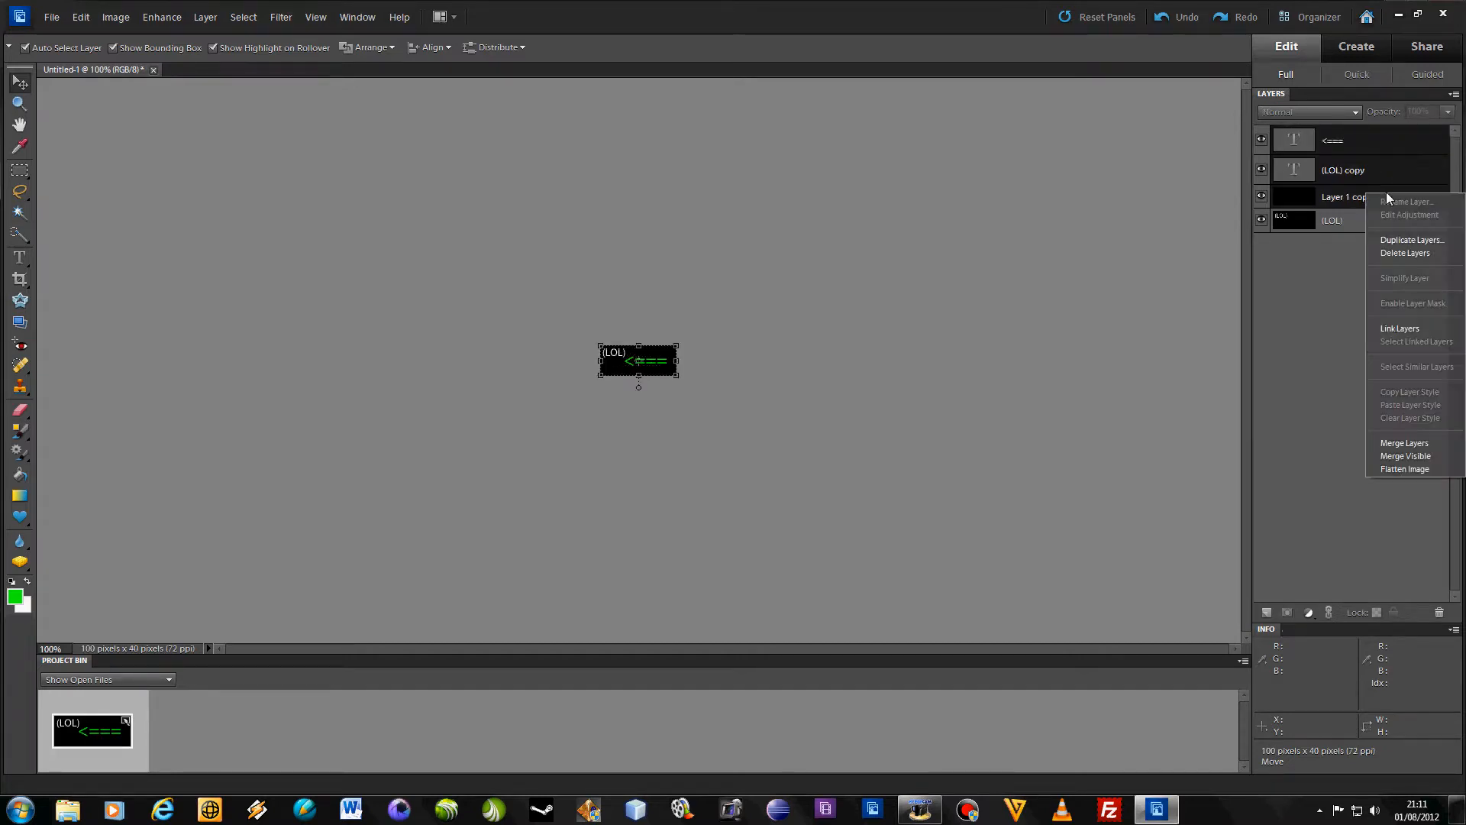
{"action": "left_click", "coordinate": [1438, 445]}
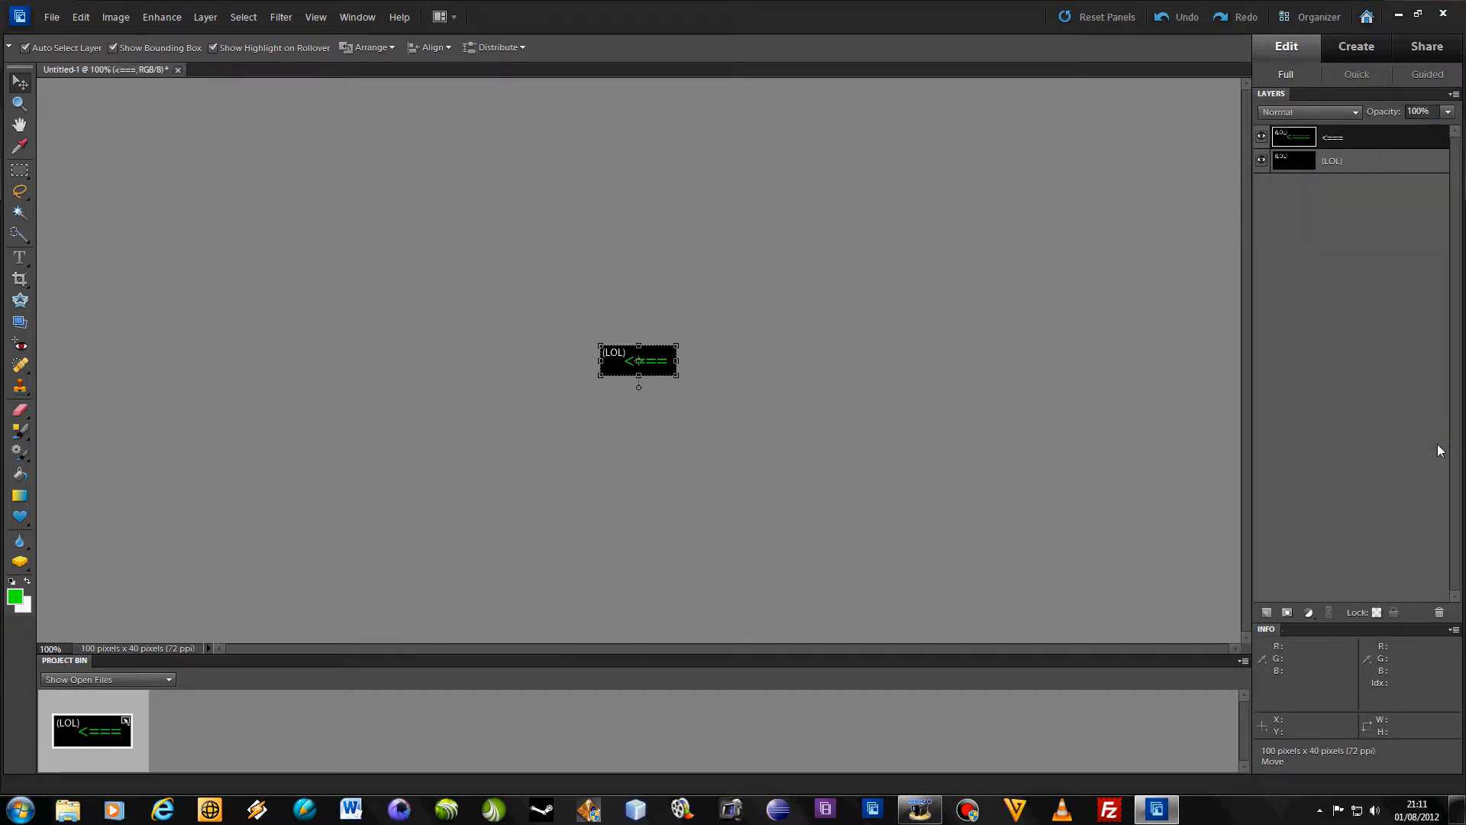
{"action": "left_click", "coordinate": [1140, 260]}
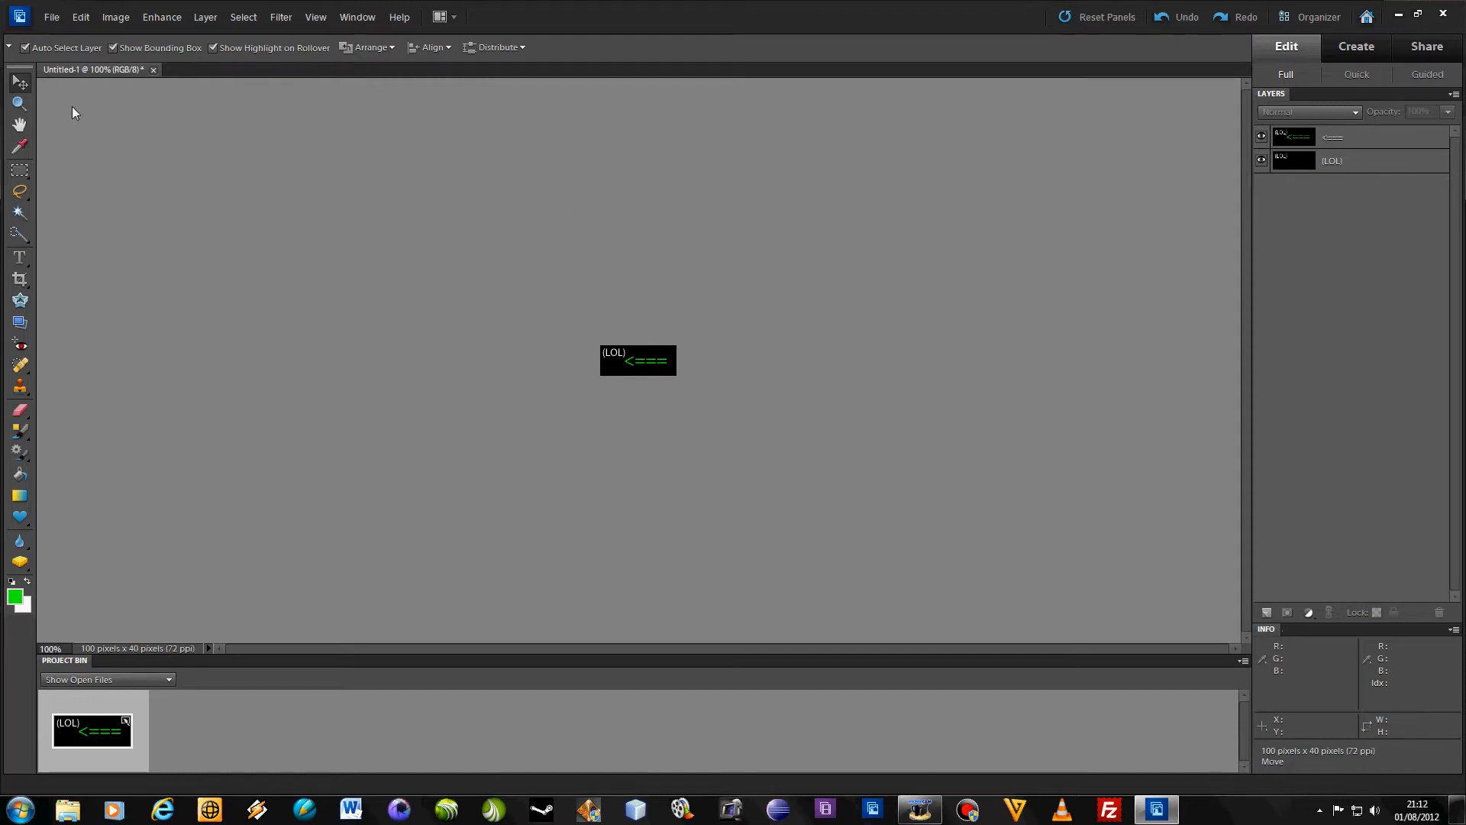
Step: Set up a Save for Web GIF export with animation enabled and a frame delay of 1.0 second
{"action": "left_click", "coordinate": [48, 21]}
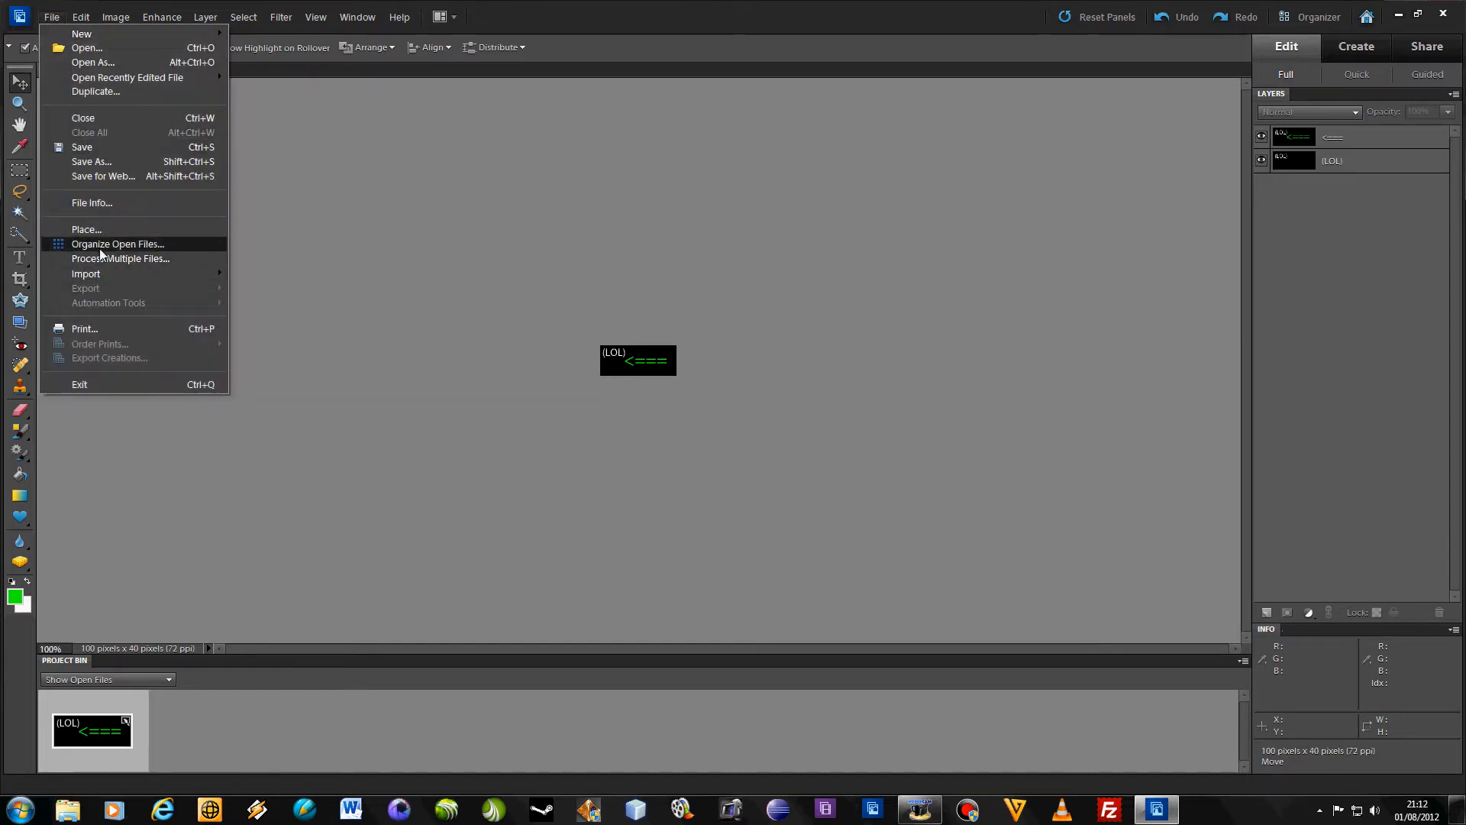
{"action": "left_click", "coordinate": [109, 177]}
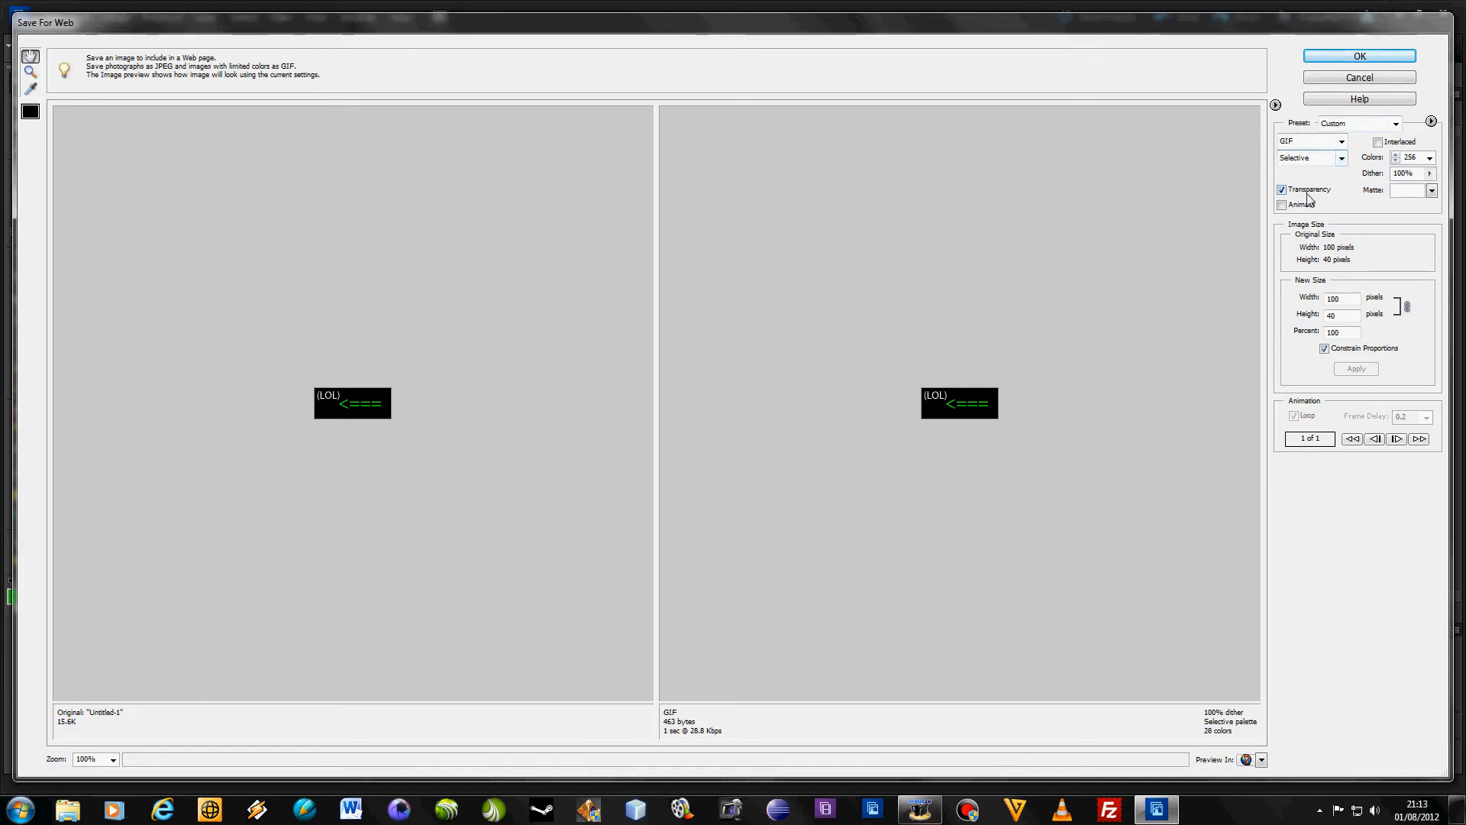
{"action": "left_click", "coordinate": [1282, 204]}
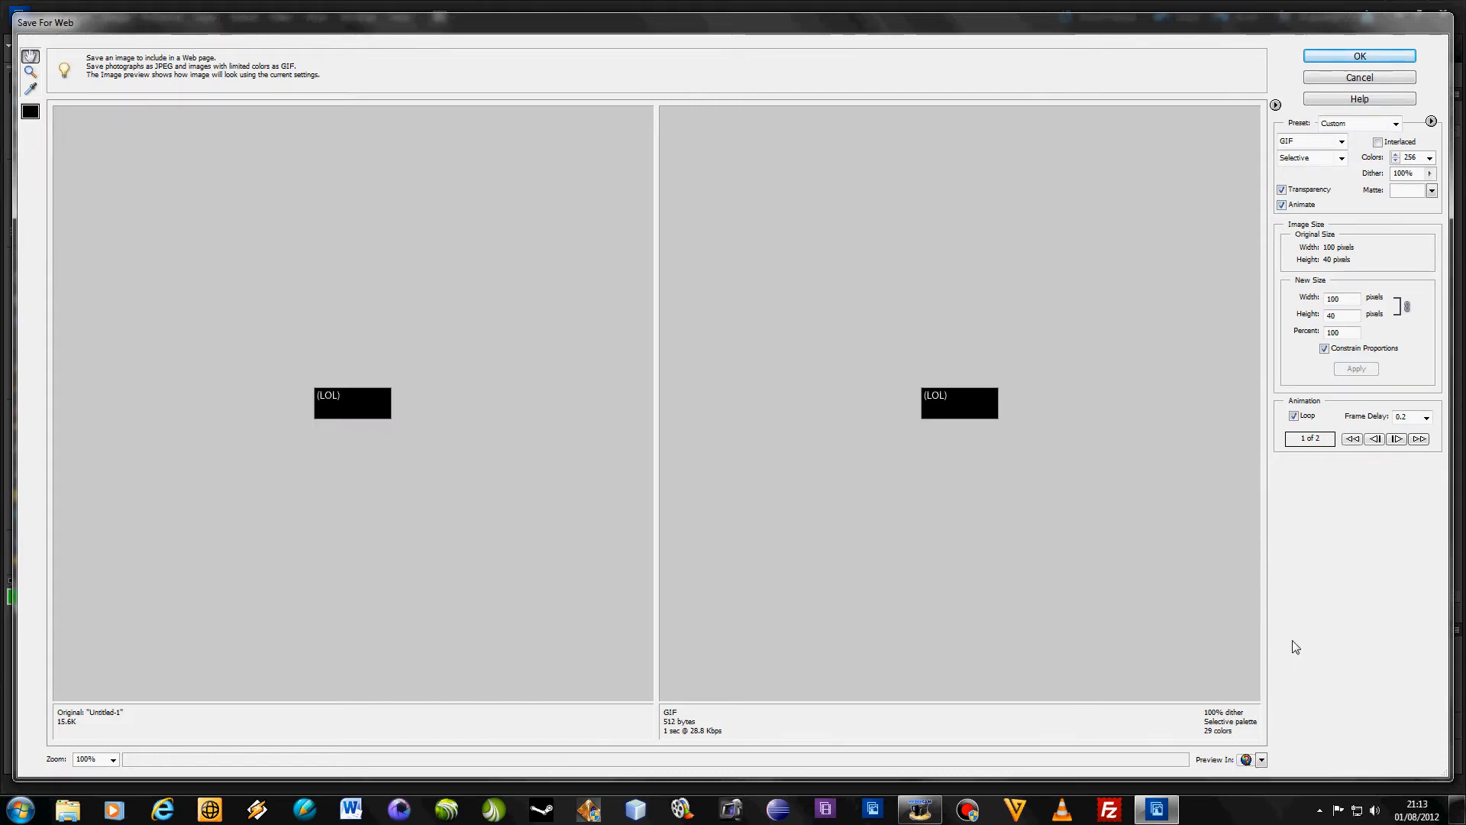
{"action": "left_click", "coordinate": [1262, 760]}
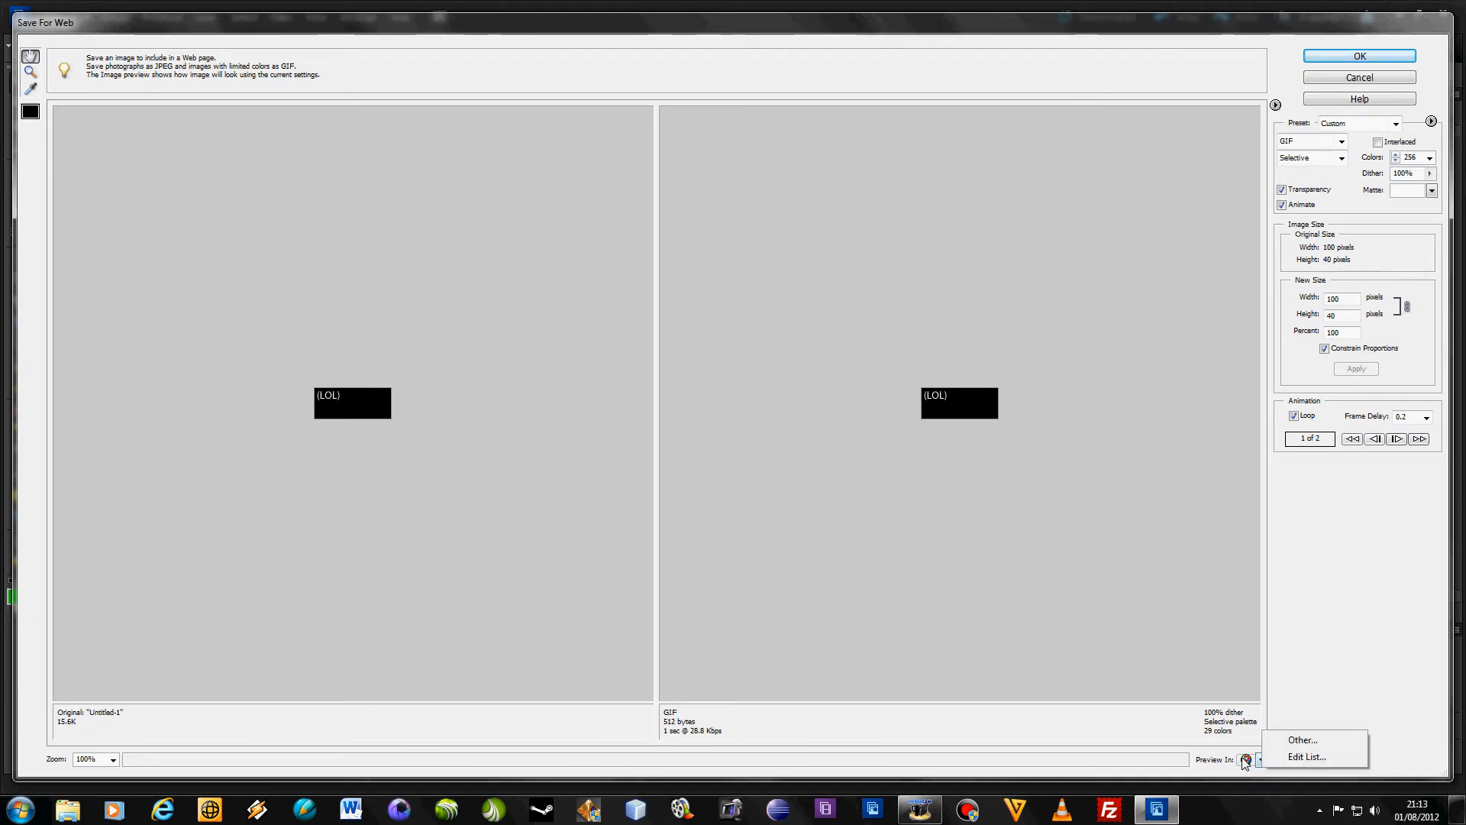
{"action": "left_click", "coordinate": [1297, 633]}
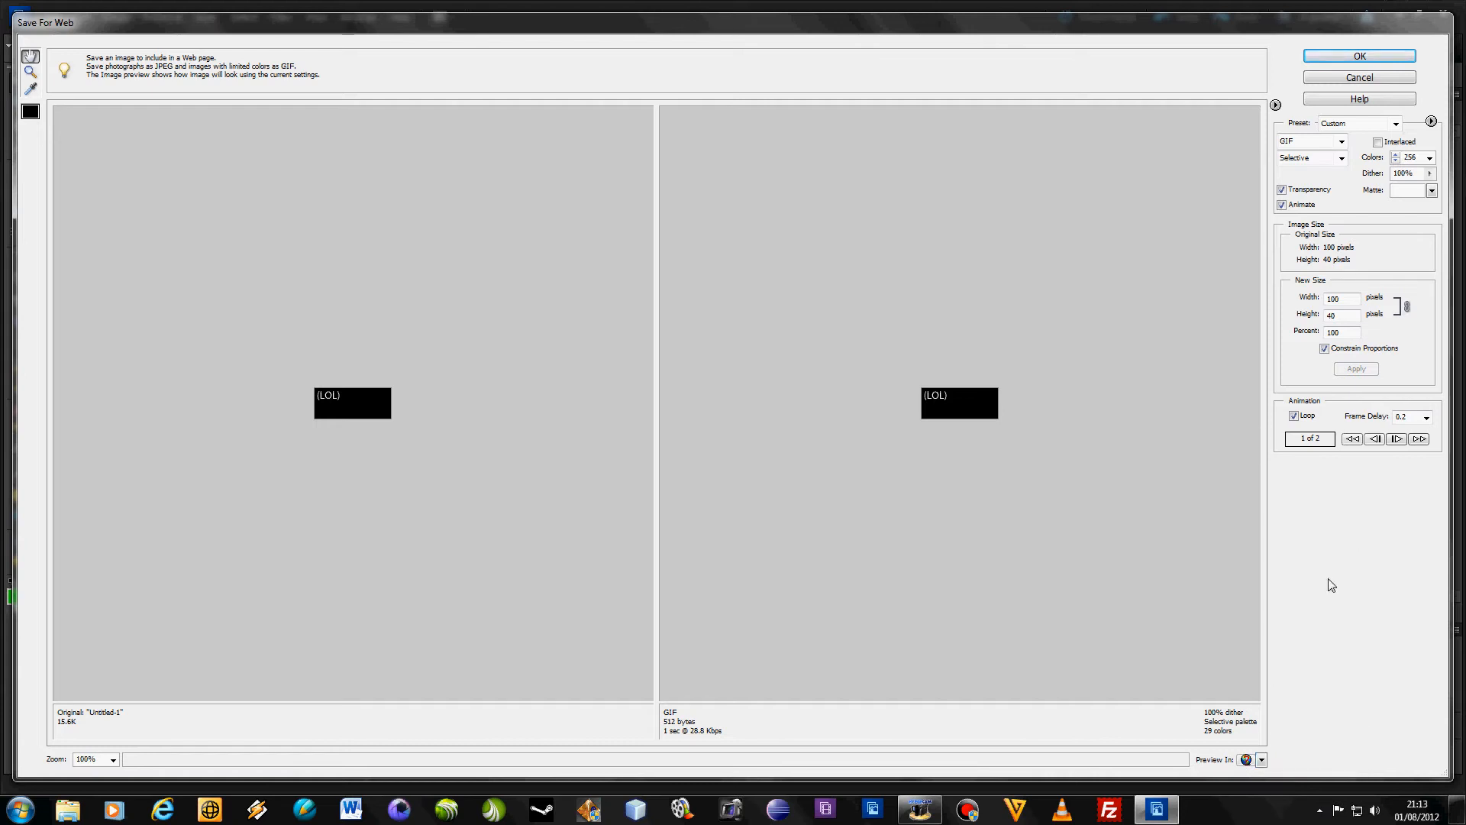
{"action": "left_click", "coordinate": [1426, 418]}
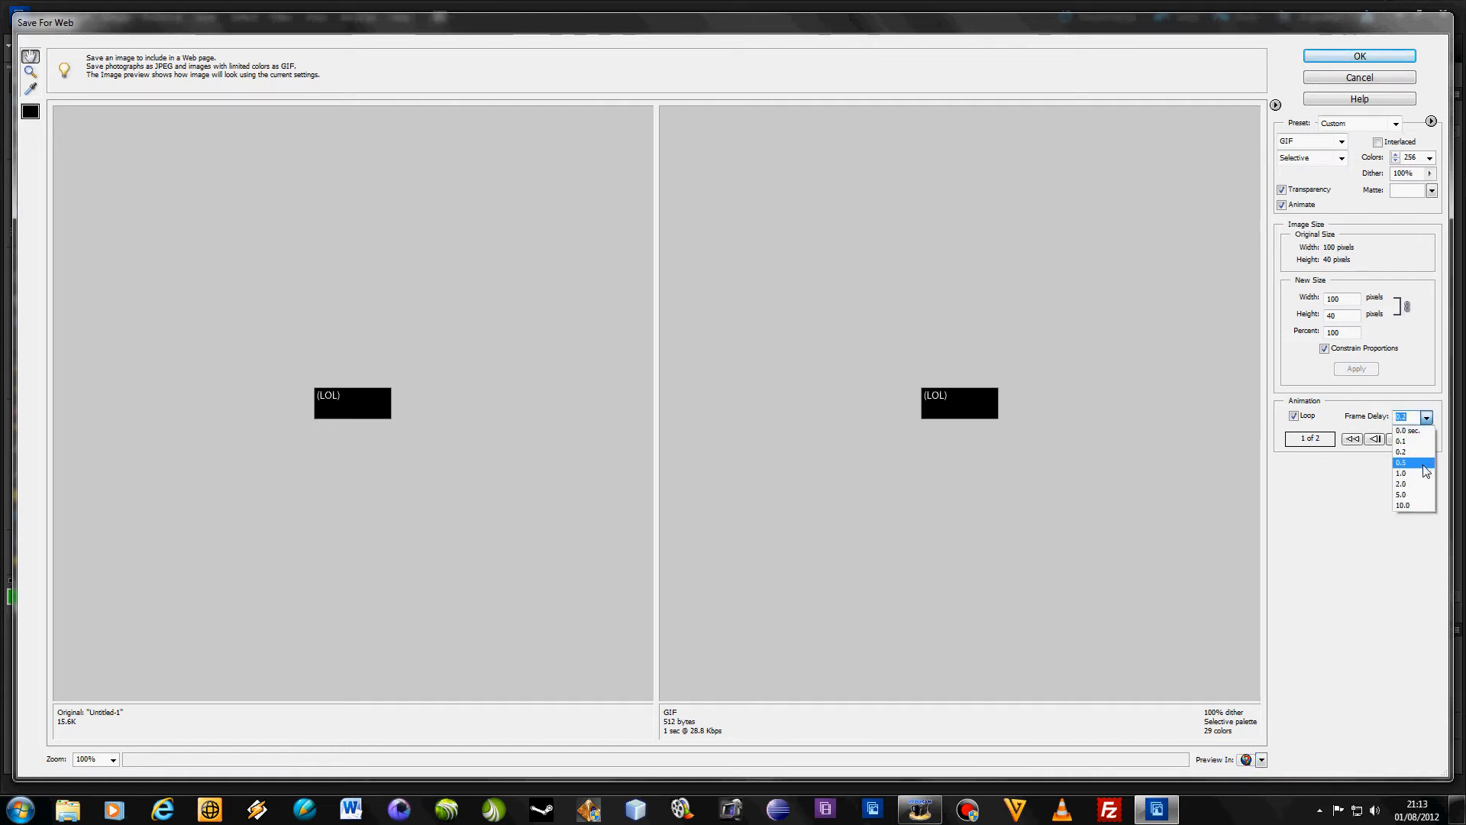
{"action": "left_click", "coordinate": [1414, 473]}
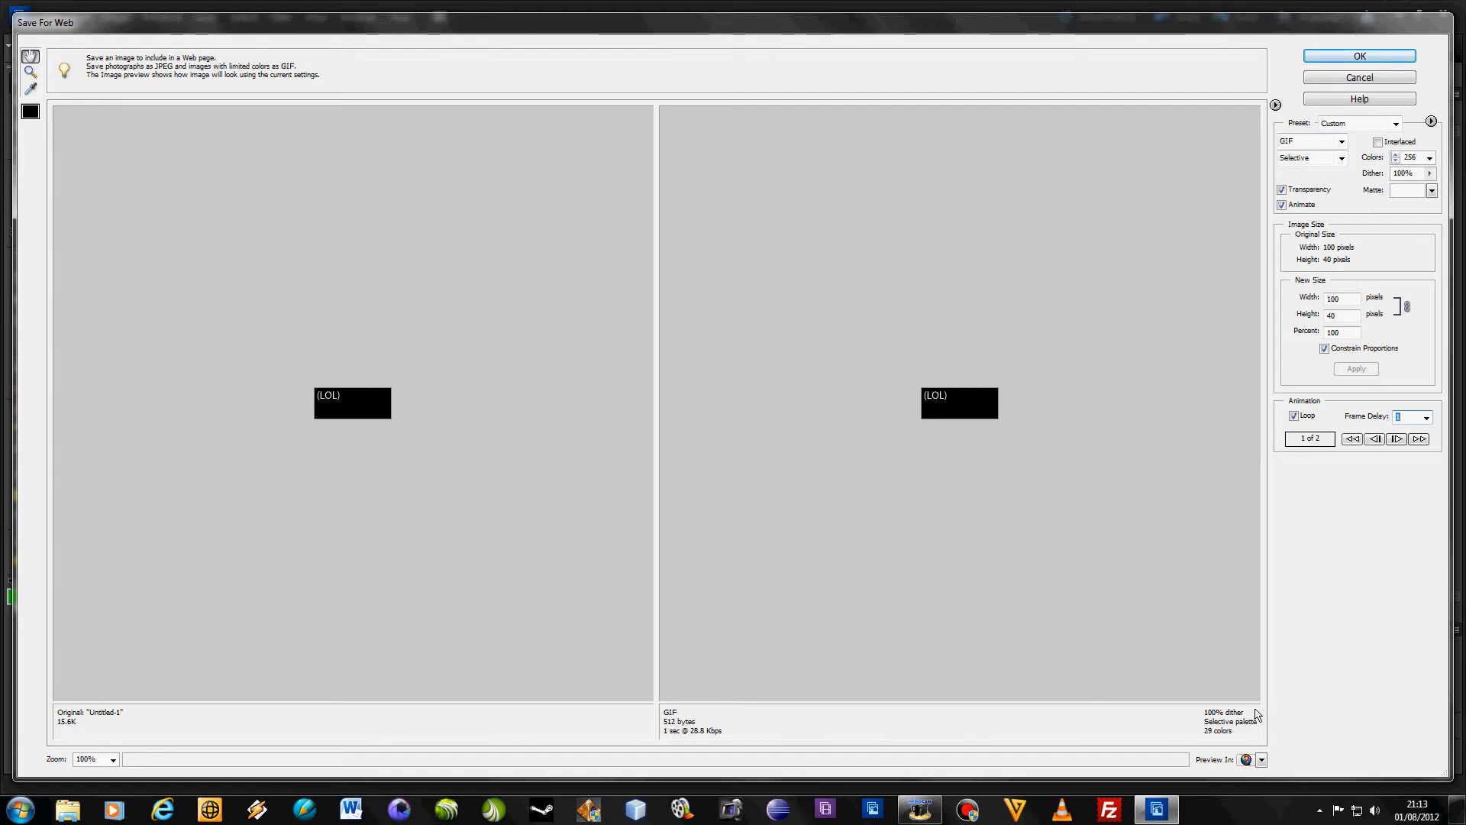
Step: Preview the animated GIF in the web browser, close the preview and cancel the web export
{"action": "left_click", "coordinate": [1244, 760]}
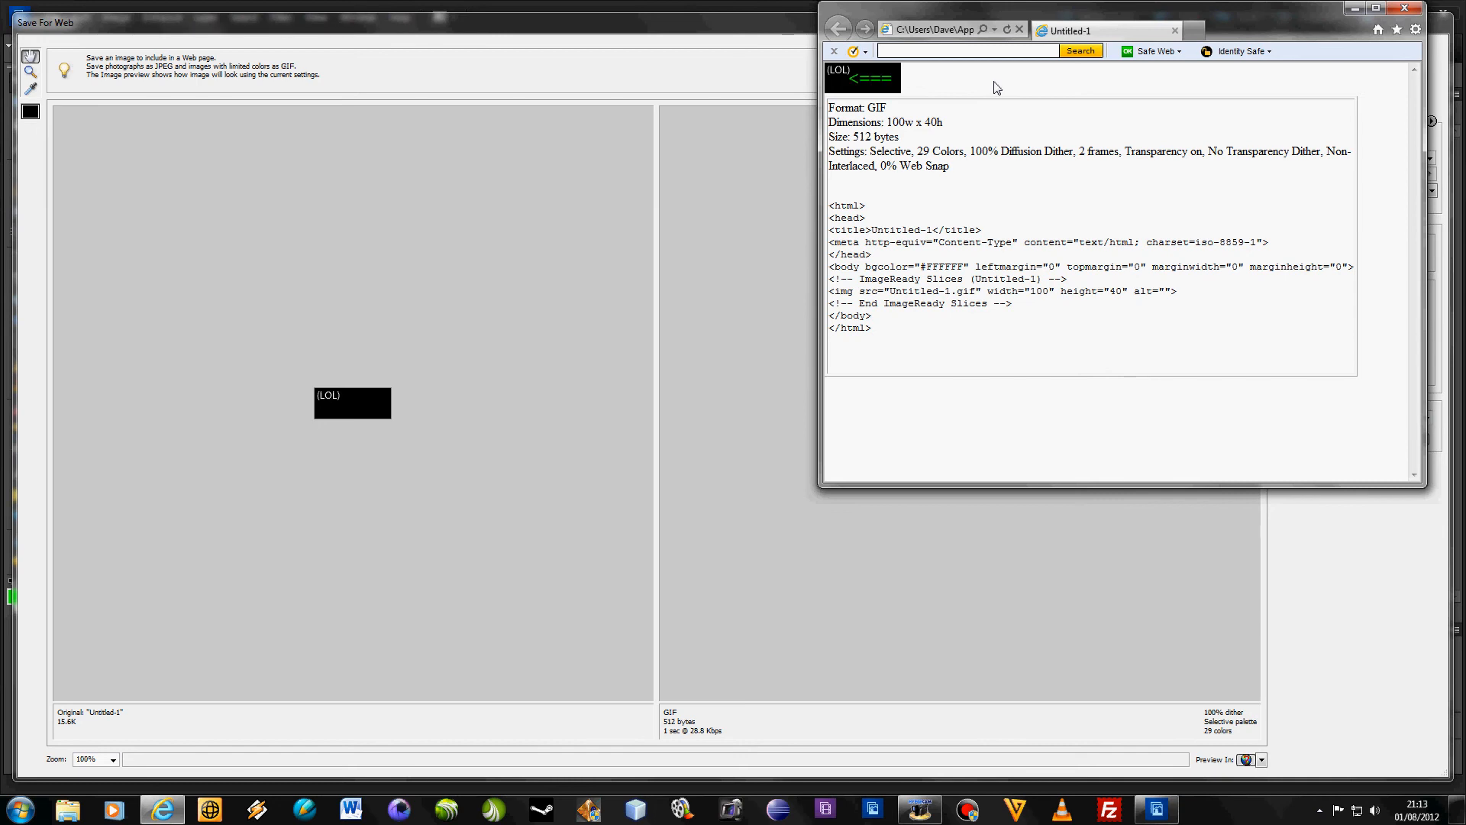
{"action": "left_click", "coordinate": [1396, 9]}
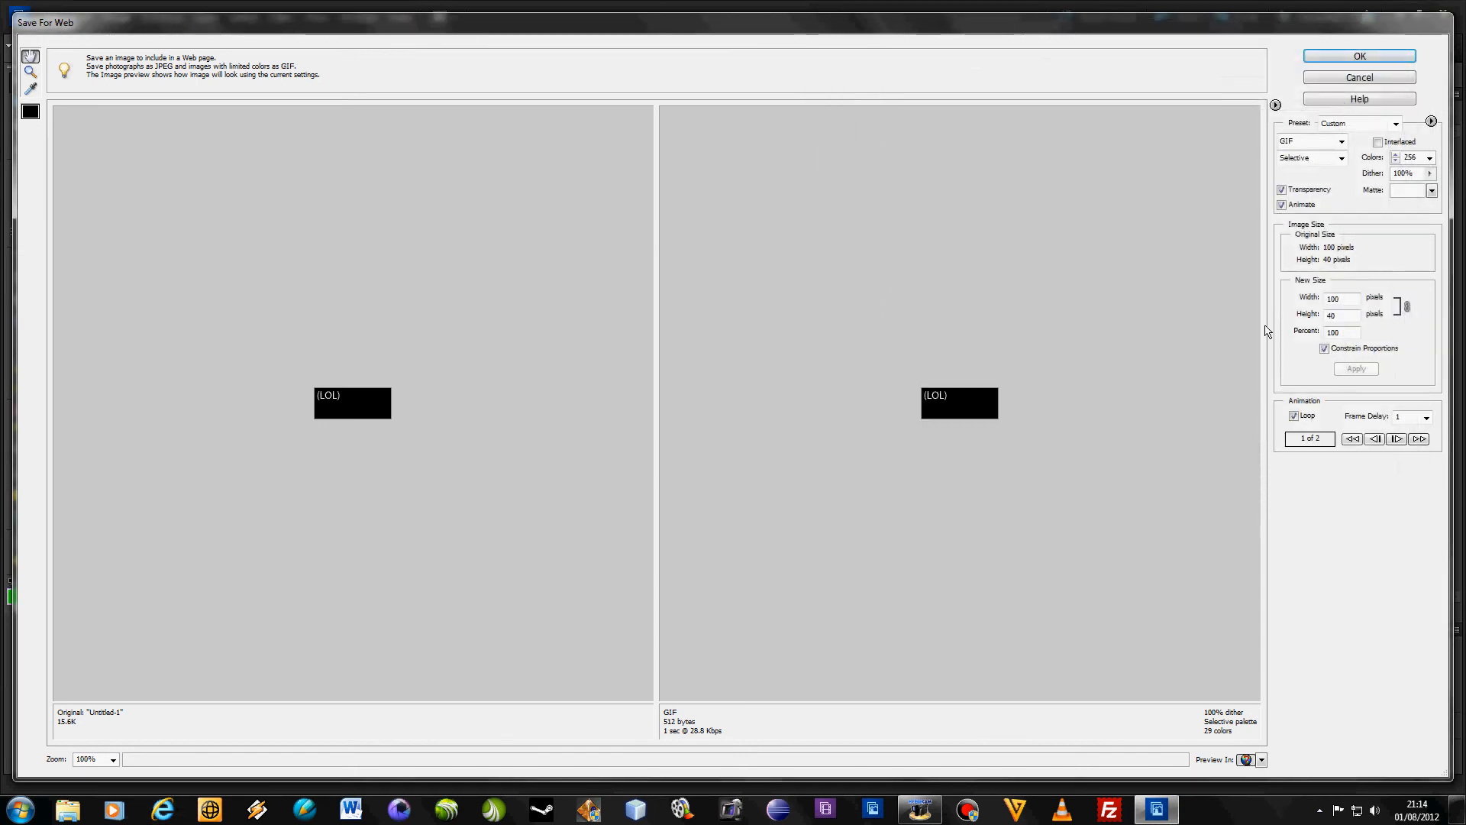
{"action": "left_click", "coordinate": [1339, 78]}
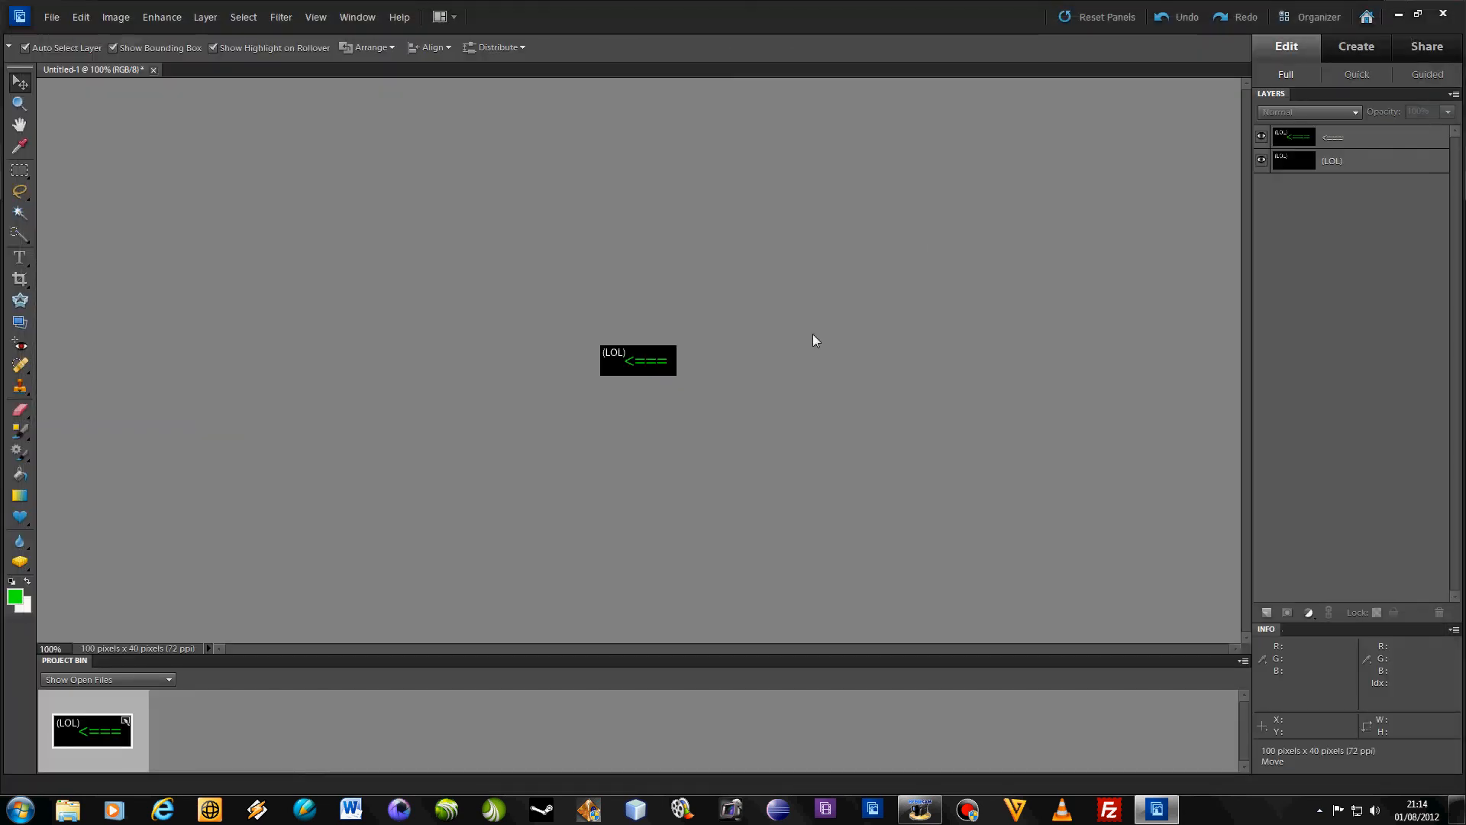